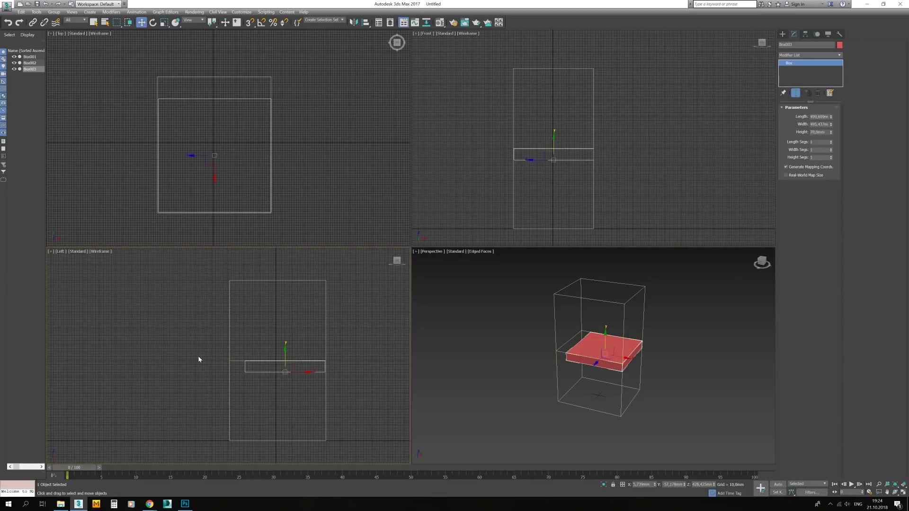
Convert the seat slab to Editable Poly and Shift-drag a copy (Box004) beside it
right_click(223, 151)
left_click(265, 246)
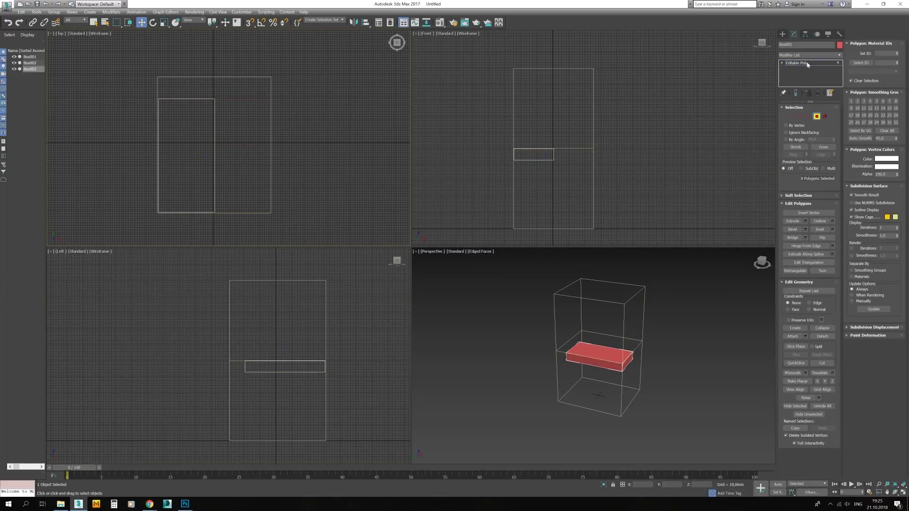
left_click_drag(580, 181, 630, 182)
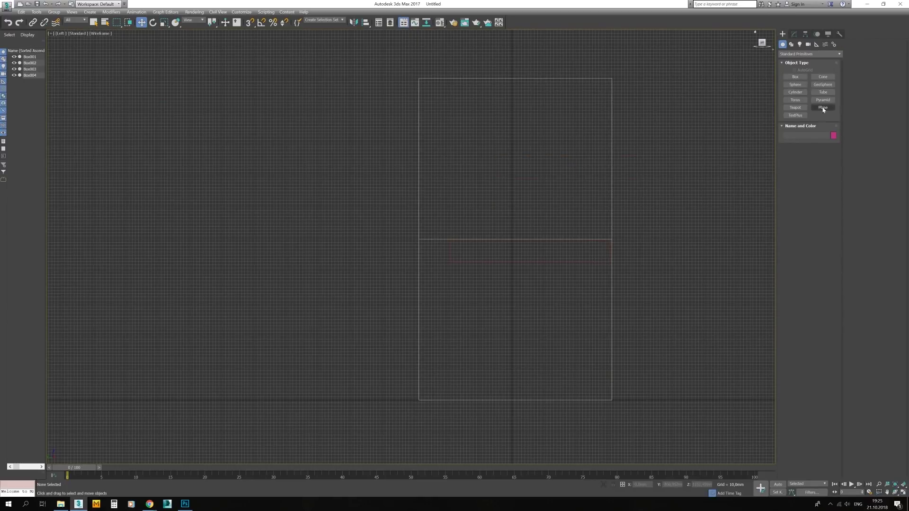
Convert the new plane to Editable Poly and rotate-clone it upright with angle snap on
right_click(487, 284)
left_click(618, 374)
key("e")
key("a")
mouse_move(544, 270)
left_mouse_down("shift")
mouse_move(528, 250)
mouse_move(253, 353)
mouse_move(551, 245)
left_mouse_up("shift")
key("g")
left_click(459, 282)
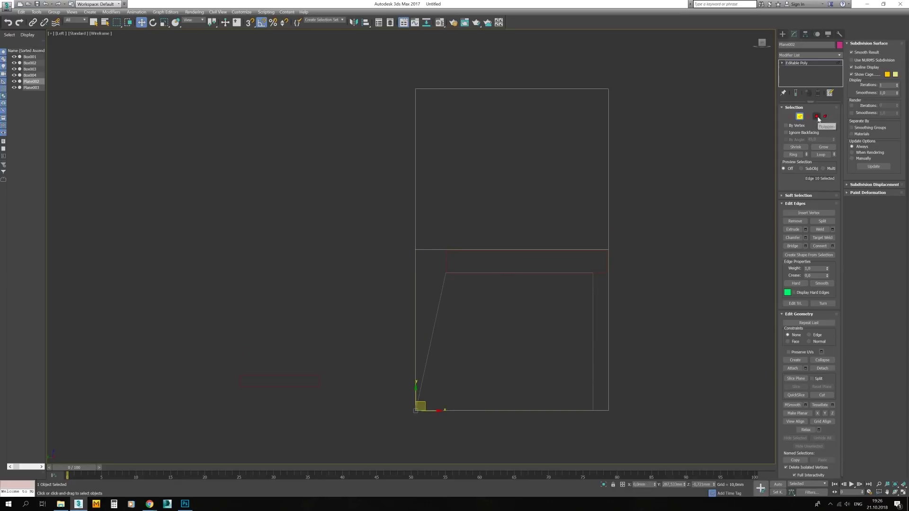
Return to the four-view layout and select a frame vertex in Vertex mode
left_click(817, 116)
key("2")
scroll(481, 232, "down", 4)
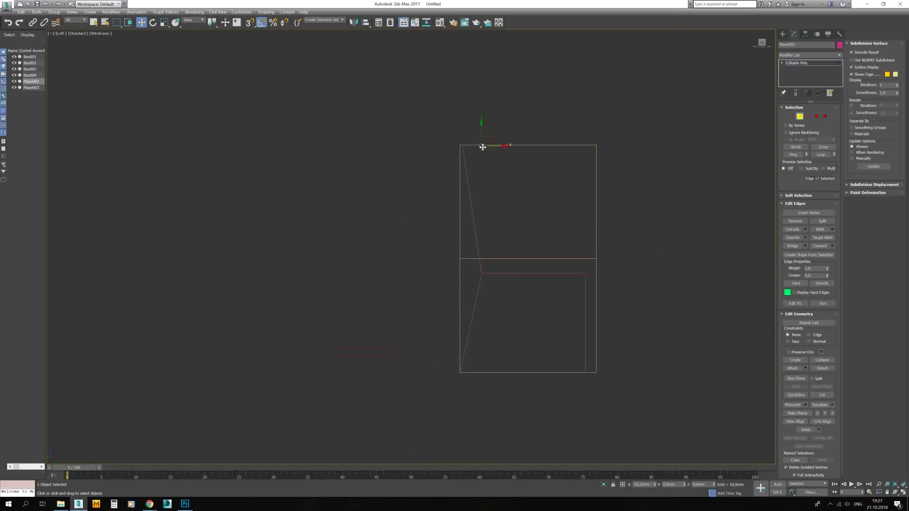
key("alt+w")
left_click(798, 63)
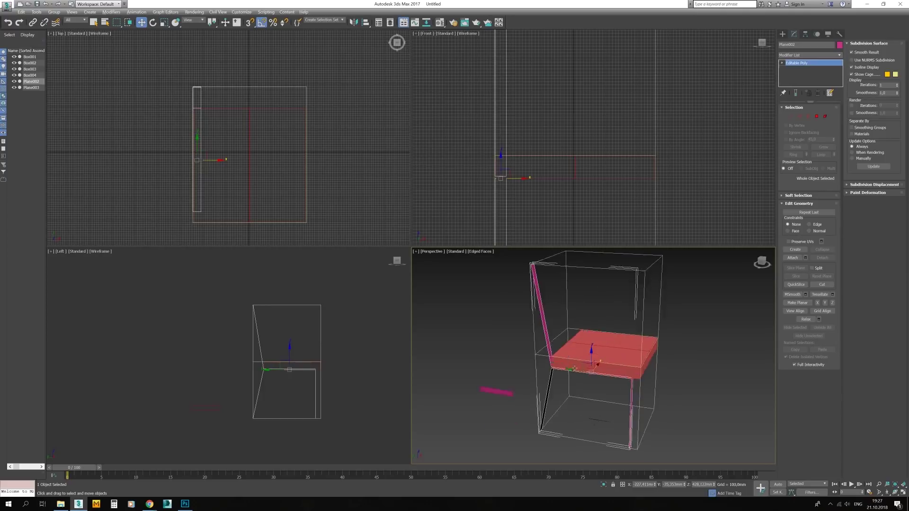
key("1")
scroll(319, 353, "up", 5)
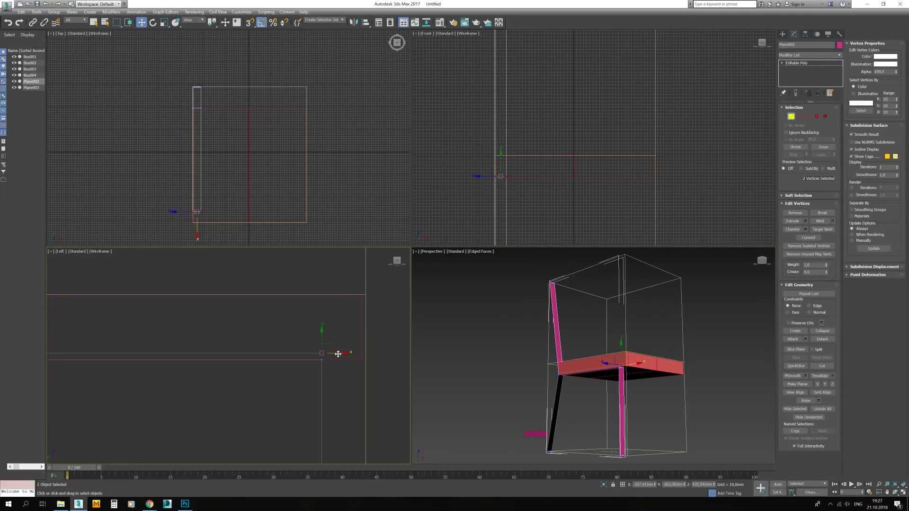
left_click(361, 353)
scroll(222, 134, "up", 5)
Select the diagonal back-leg edge and the front-right leg edge of the frame
key("2")
left_click(201, 151)
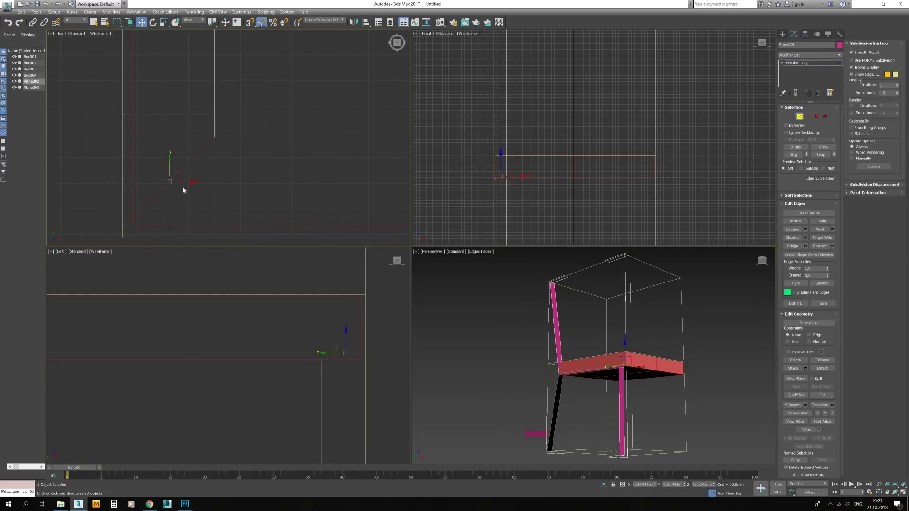
scroll(274, 193, "down", 3)
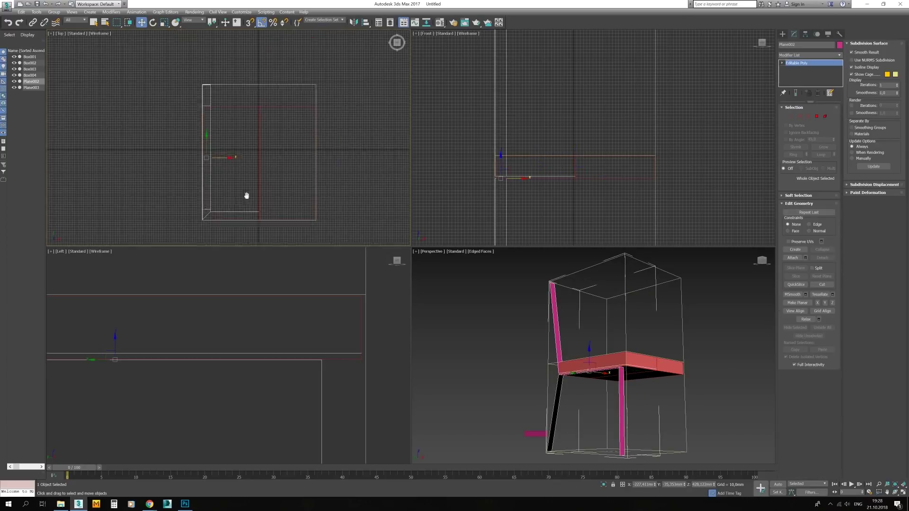
middle_click_drag(562, 348, 550, 348, "alt")
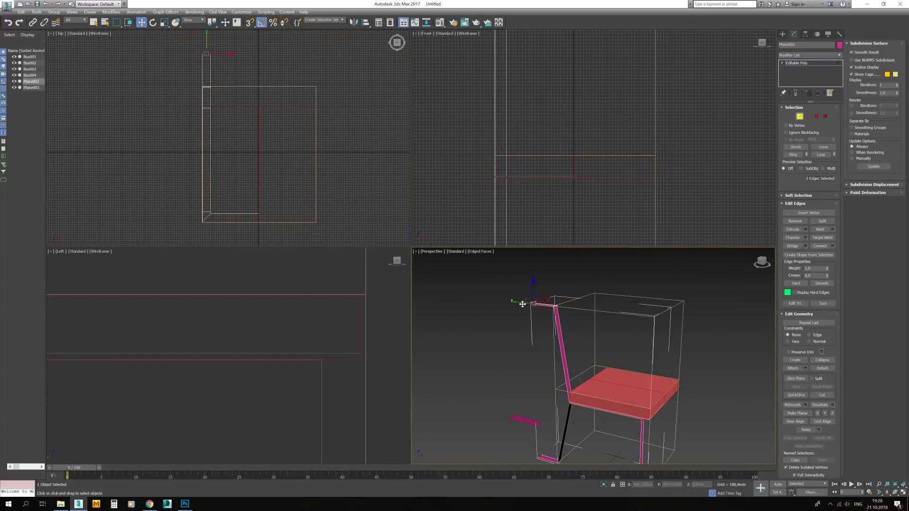
middle_click_drag(522, 304, 496, 269)
left_click(615, 398, "ctrl")
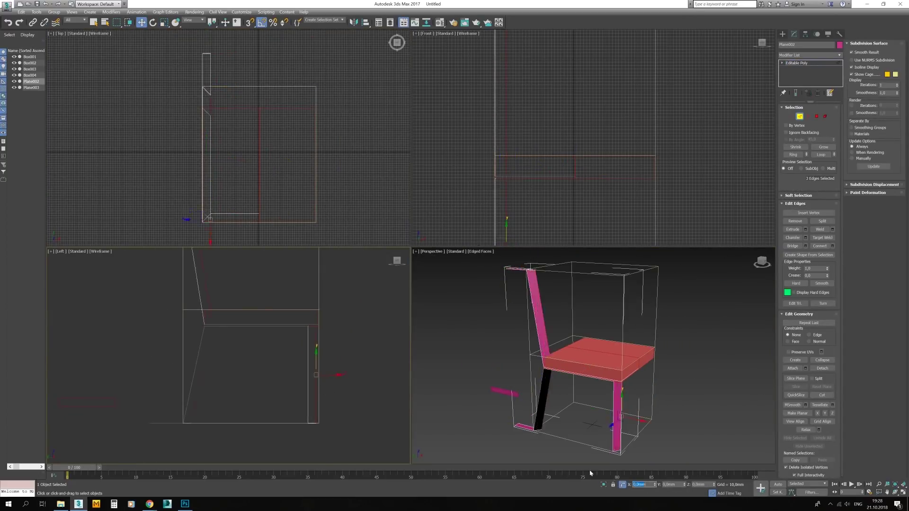
key("2")
Scale the selected frame edges into leg and backrest strips, checking the Top view
key("2")
scroll(235, 229, "up", 5)
middle_click_drag(592, 355, 625, 331, "alt")
key("r")
scroll(197, 195, "down", 4)
key("2")
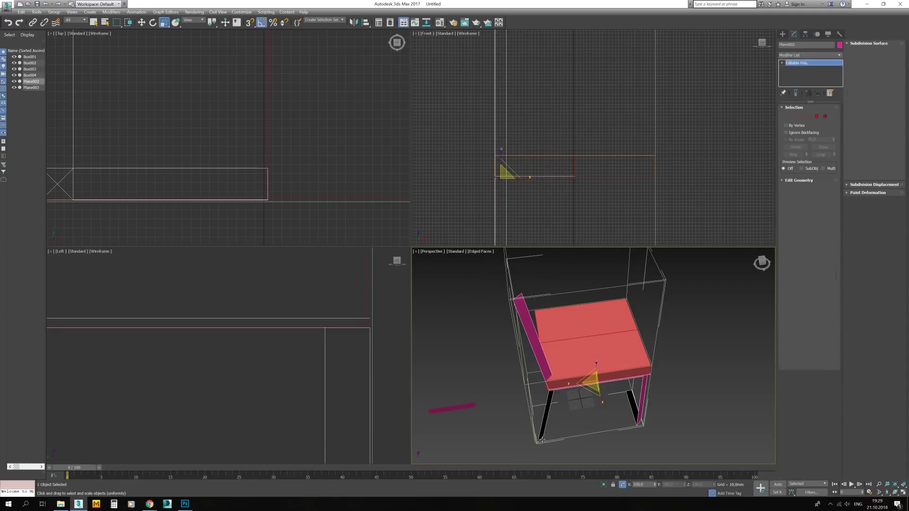
key("2")
middle_click_drag(142, 142, 157, 205)
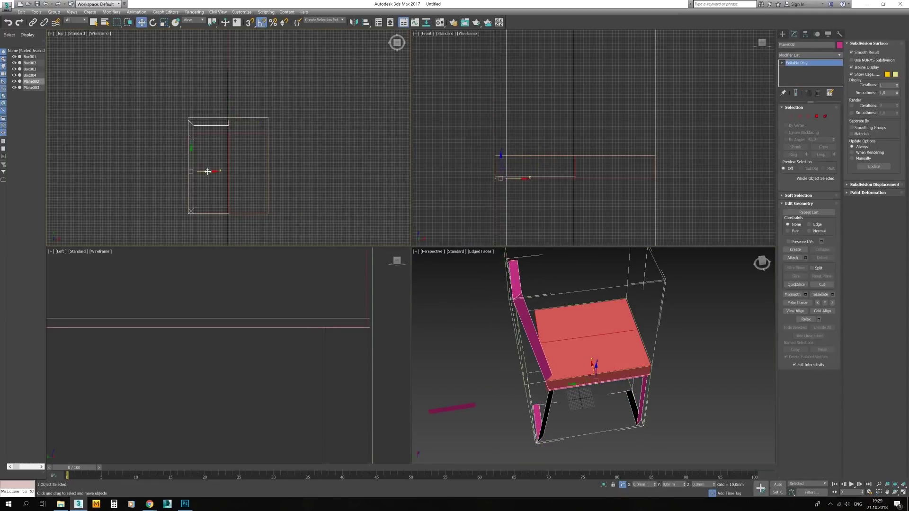
Select the two top vertices of the backrest frame plane
middle_click_drag(568, 355, 591, 331, "alt")
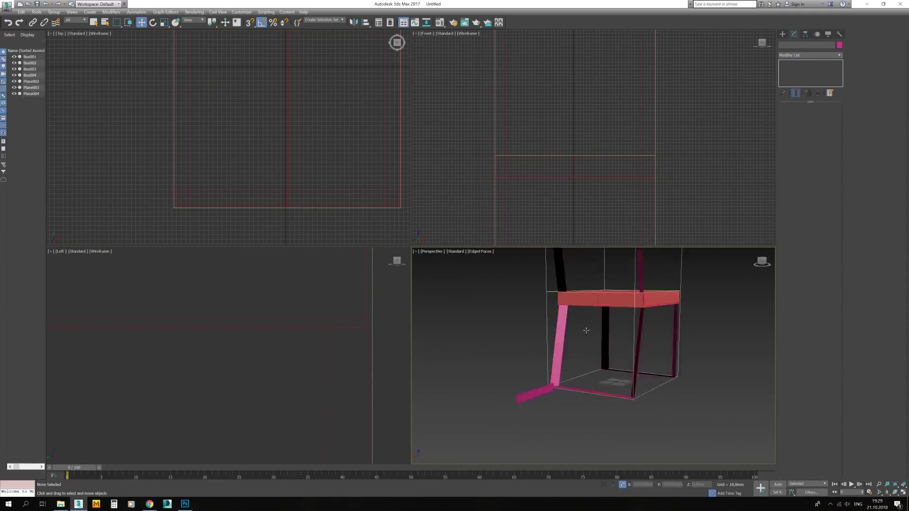
left_click(501, 169)
key("1")
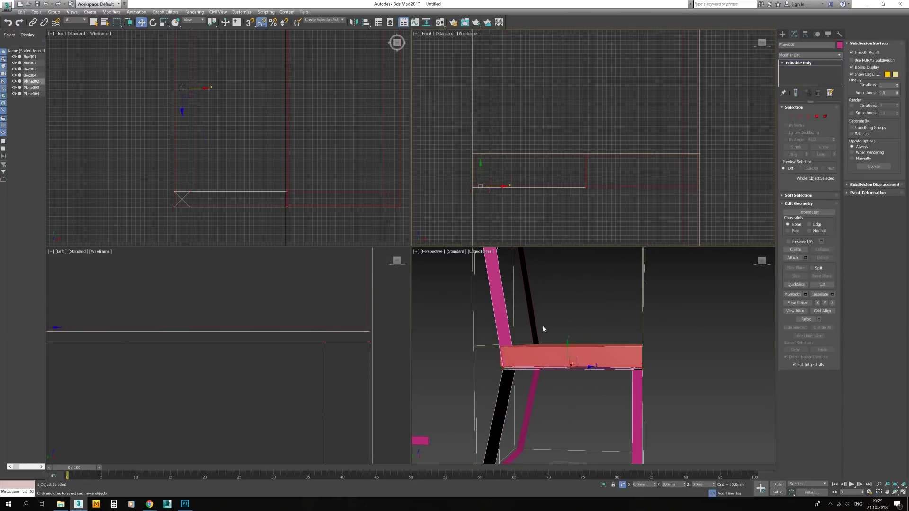
scroll(543, 325, "down", 5)
scroll(266, 339, "down", 4)
scroll(247, 264, "up", 3)
left_click(246, 264)
scroll(514, 67, "up", 4)
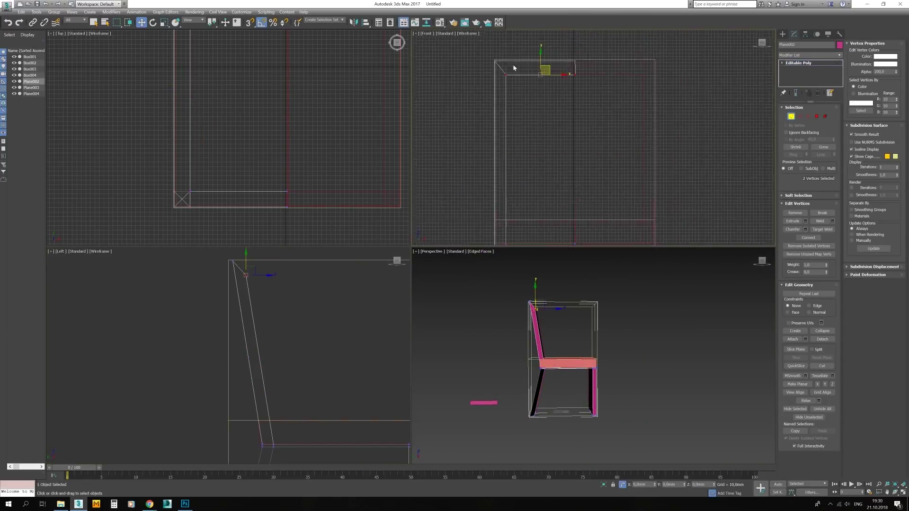
Add connecting edge loops across the seat slab in Edge mode
middle_click_drag(568, 355, 545, 332, "alt")
left_click(544, 355)
key("z")
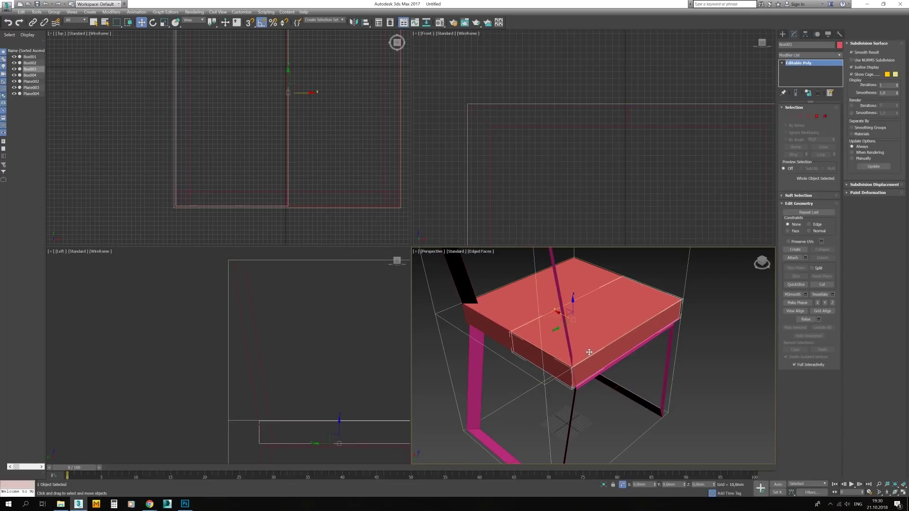
key("1")
middle_click_drag(581, 359, 474, 284, "alt")
scroll(365, 171, "down", 3)
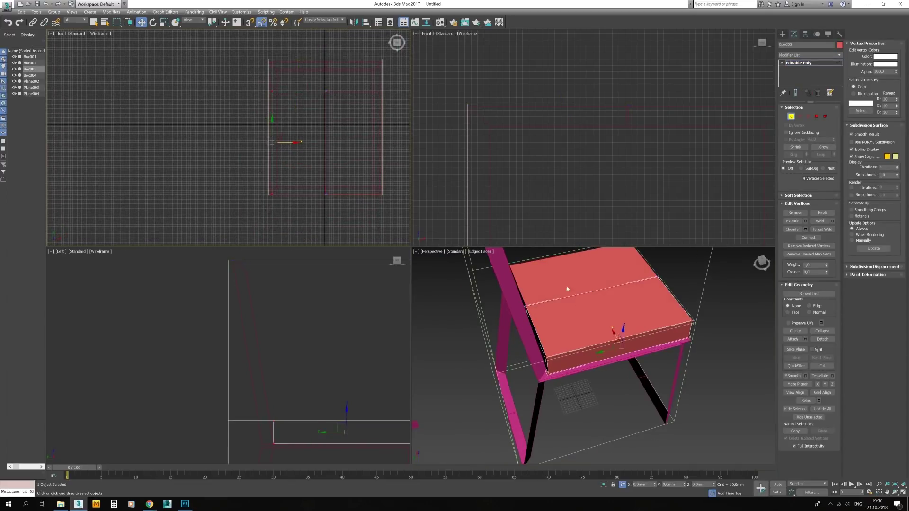
key("2")
middle_click_drag(567, 289, 597, 312, "alt")
left_click(597, 387)
scroll(261, 166, "up", 2)
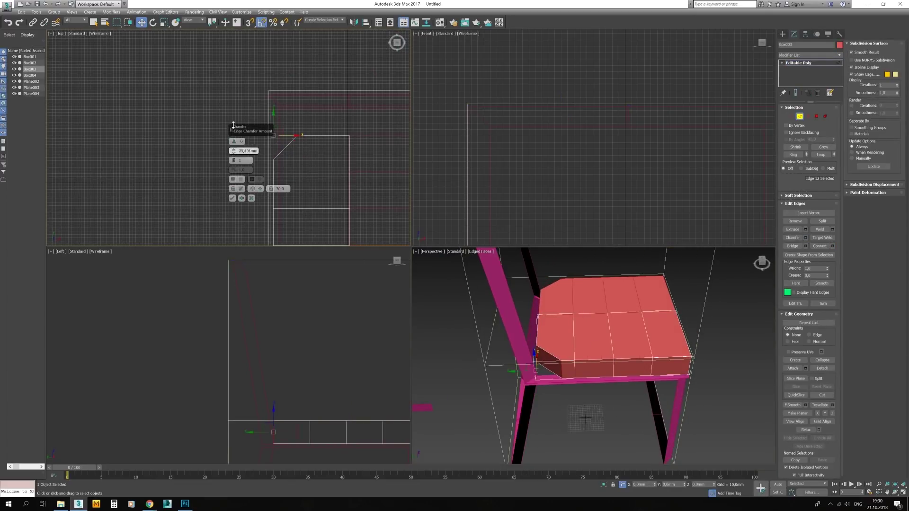
Adjust the seat's vertices, then deselect the seat
key("1")
scroll(284, 137, "down", 2)
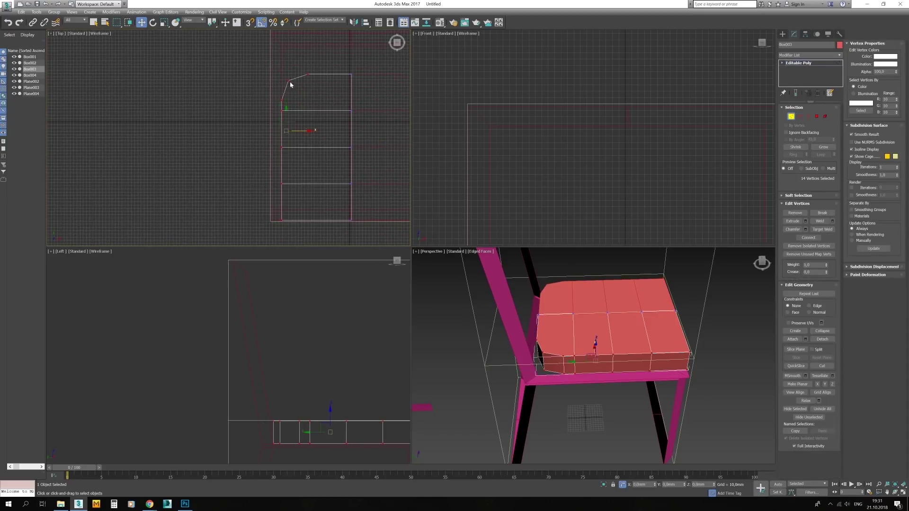
scroll(578, 354, "down", 4)
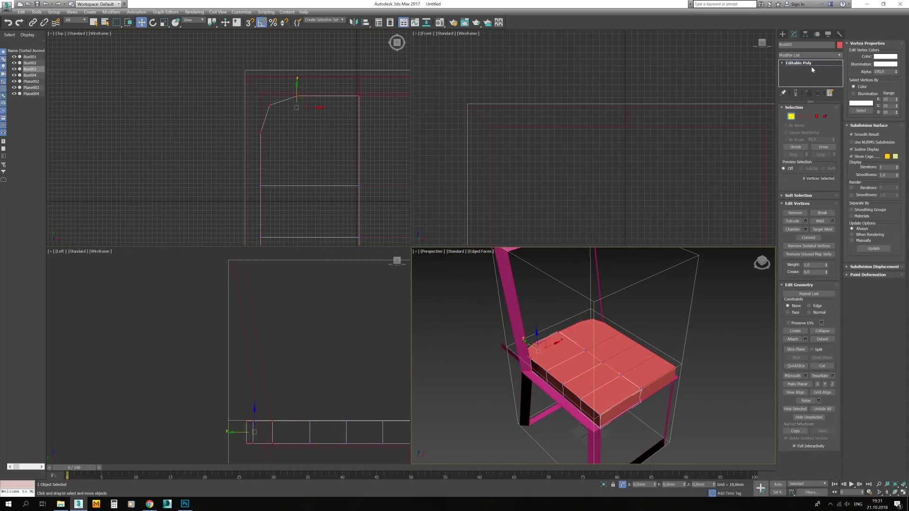
left_click(552, 343)
Add connecting edges along the backrest frame's top rail
middle_click_drag(557, 377, 582, 369, "alt")
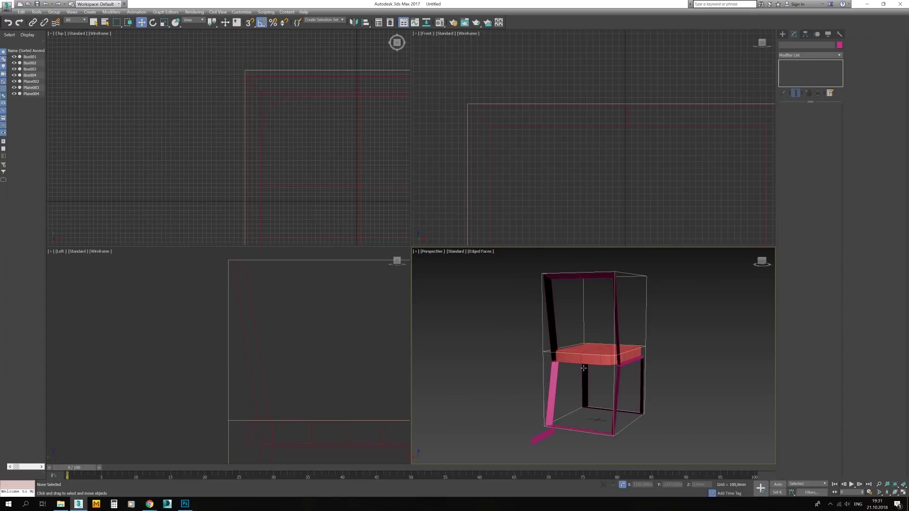
left_click(551, 379)
key("ctrl+shift+e")
scroll(234, 149, "up", 1)
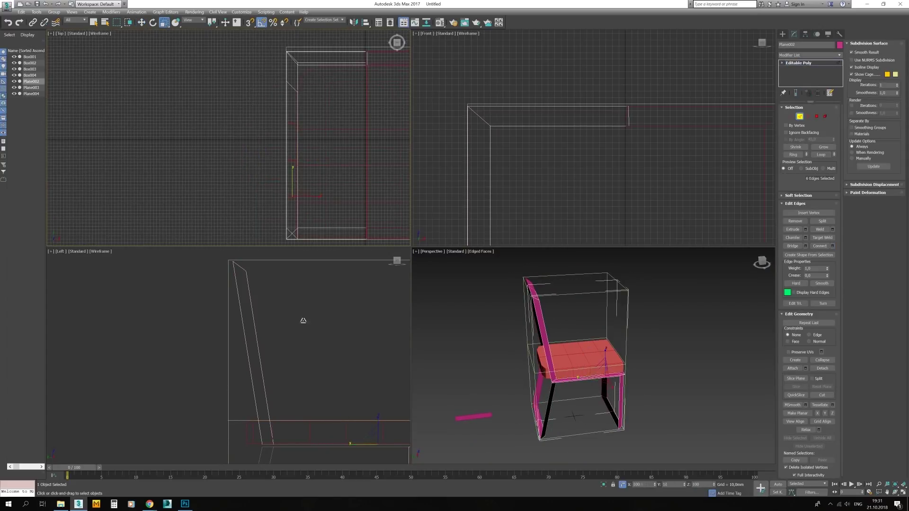
middle_click_drag(265, 150, 261, 153)
Move the top rail vertices into an arc in the Top view
key("1")
key("w")
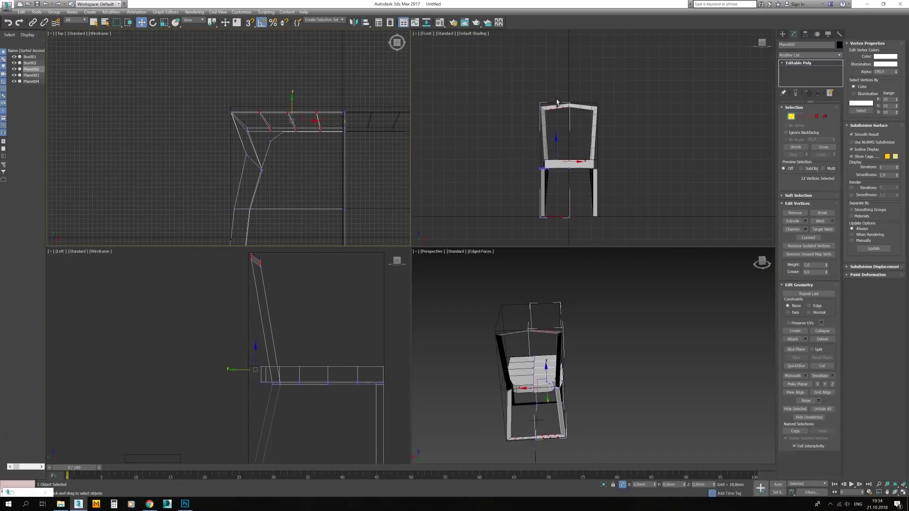
left_click_drag(311, 132, 311, 128)
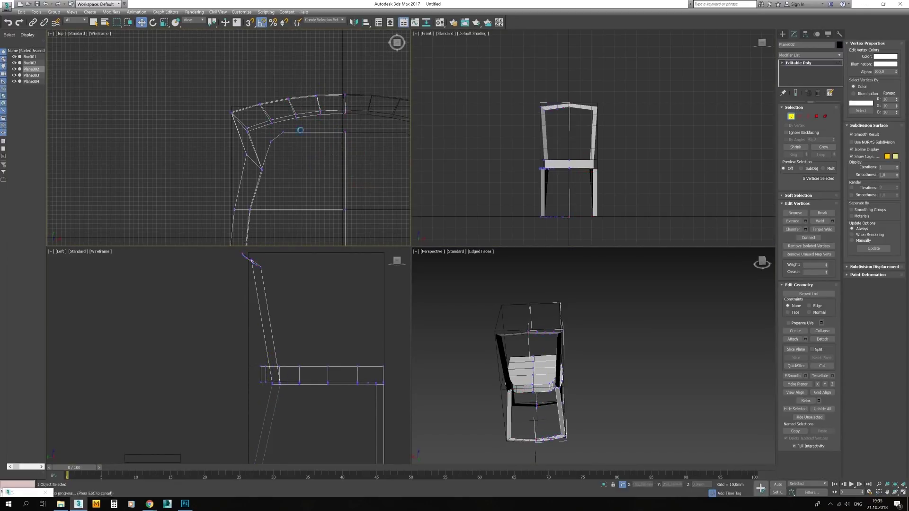
left_click_drag(284, 92, 326, 114)
scroll(559, 119, "up", 5)
scroll(553, 128, "up", 2)
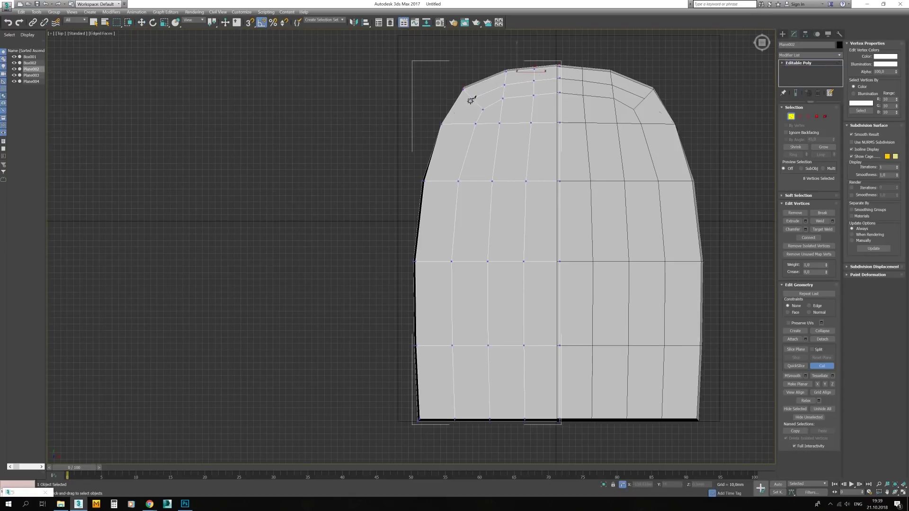
Shrink the backrest selection twice and review the backrest edges in a maximized view
key("2")
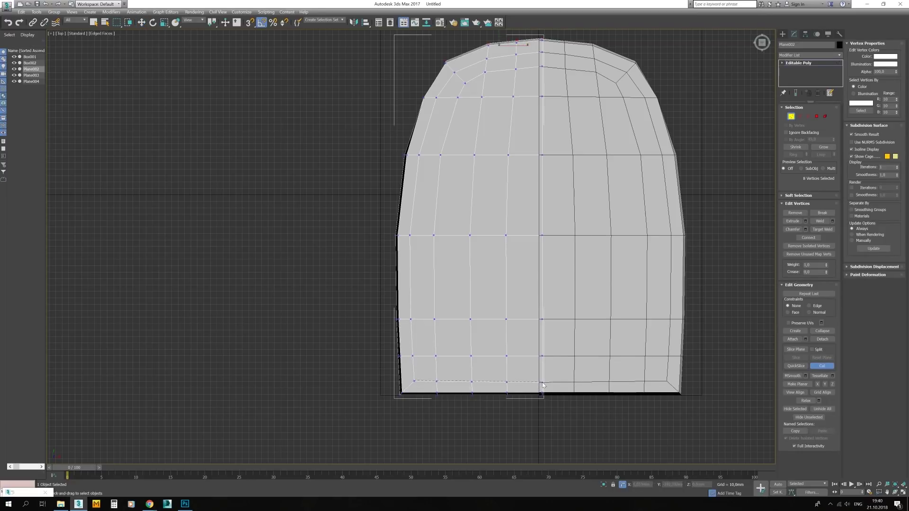
middle_click_drag(543, 385, 493, 127, "alt")
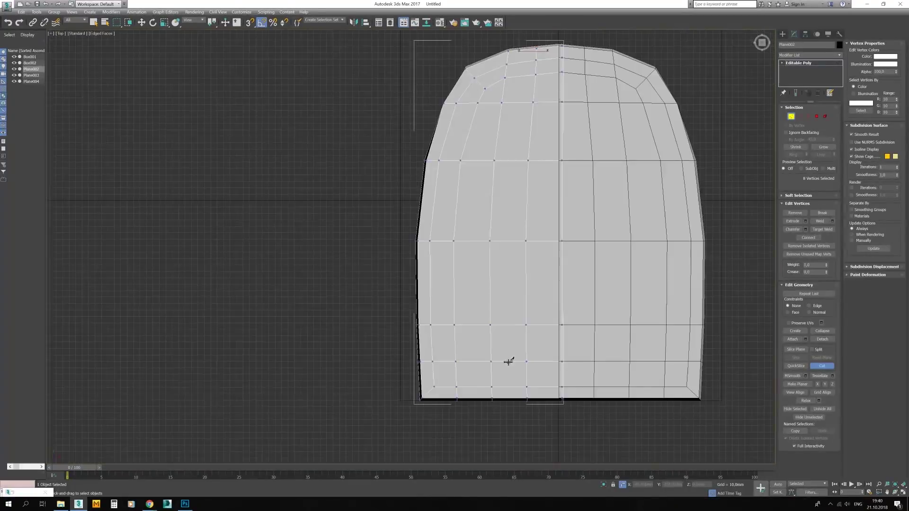
key("ctrl+Page_Down")
key("ctrl+Page_Down")
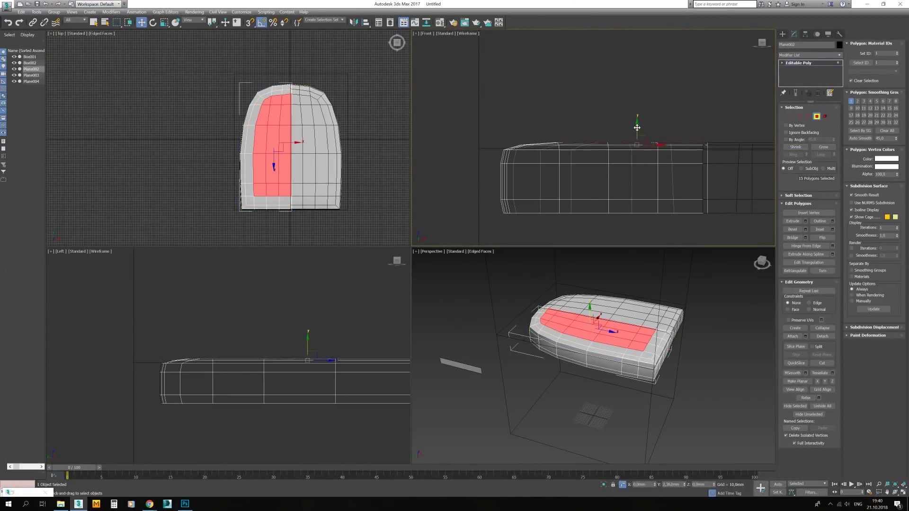
key("ctrl+Page_Down")
key("1")
left_click(603, 485)
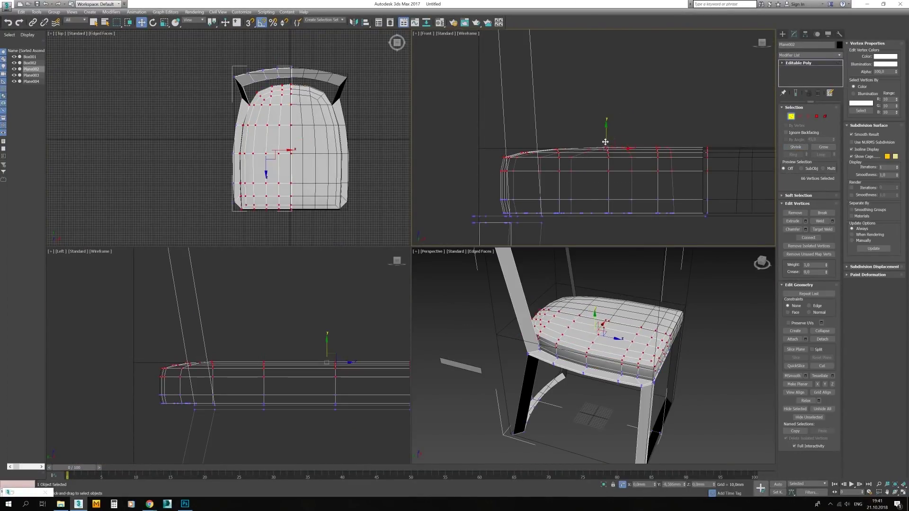
key("alt+w")
key("2")
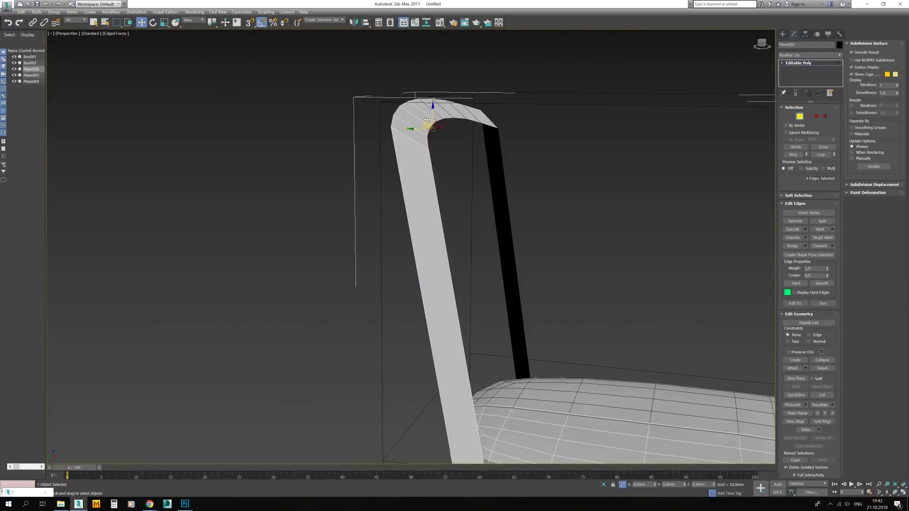
middle_click_drag(601, 150, 480, 310, "alt")
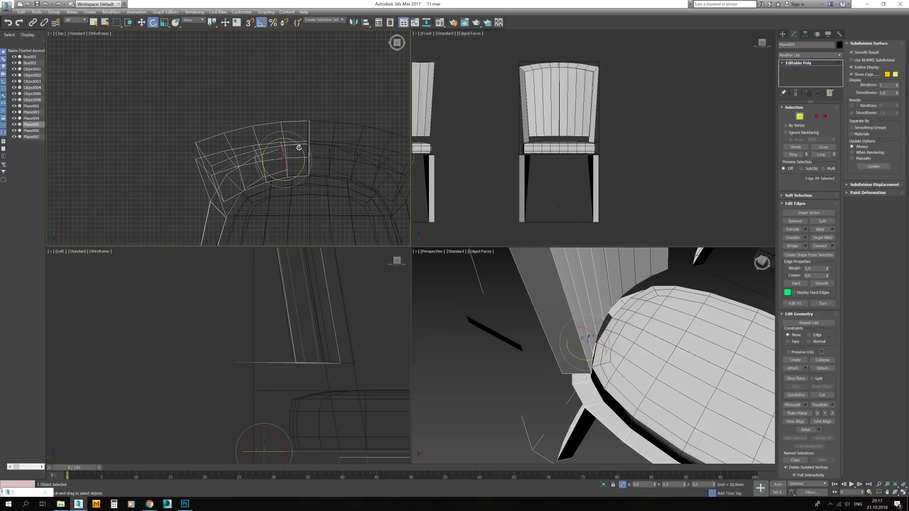
Select and scale a lower backrest edge where it meets the seat
left_click(299, 148)
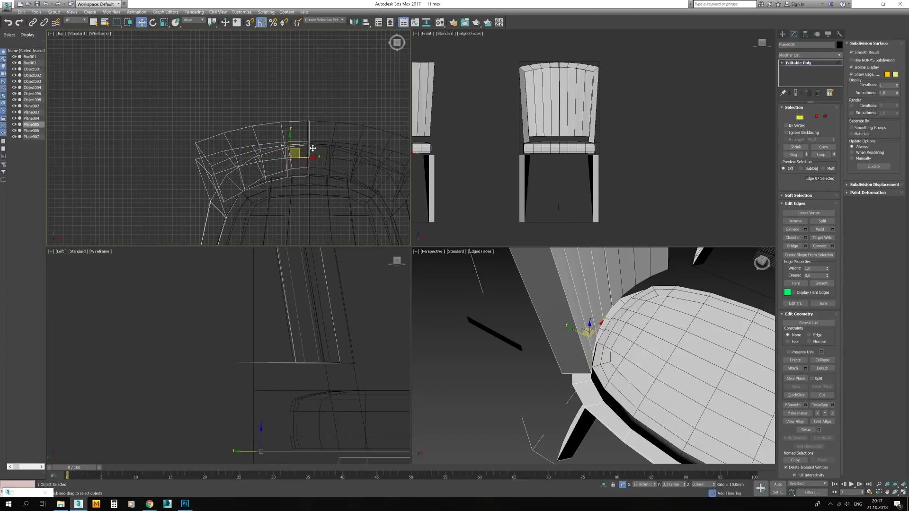
key("r")
mouse_move(568, 331)
middle_mouse_down("alt")
mouse_move(606, 366)
mouse_move(592, 359)
middle_mouse_up("alt")
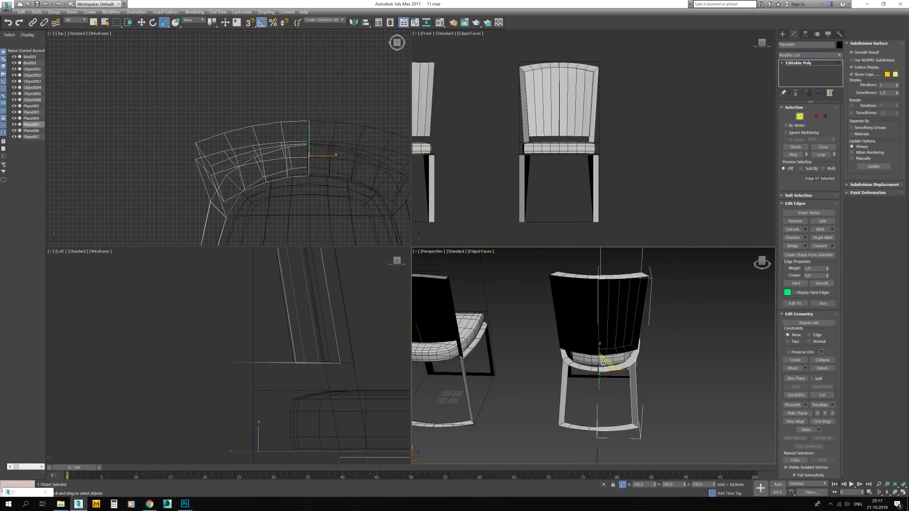
left_click(587, 359)
key("w")
Select edges along the seat and the top of the chair back in wireframe
scroll(592, 356, "up", 3)
left_click(586, 374)
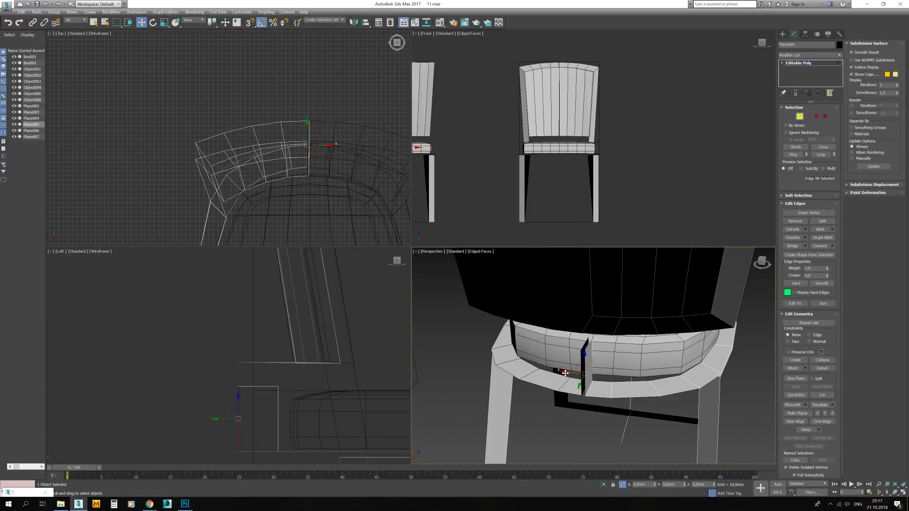
scroll(542, 231, "up", 4)
key("F3")
scroll(255, 354, "down", 3)
left_click(255, 285)
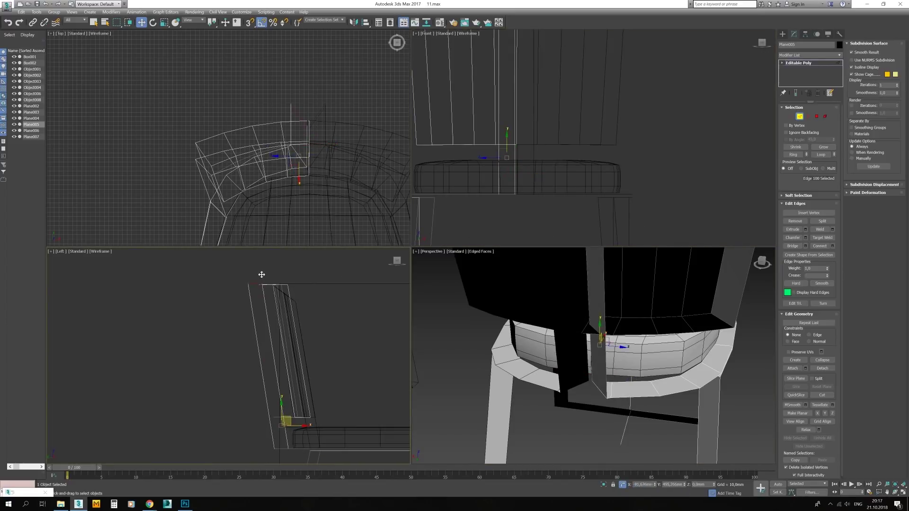
mouse_move(587, 360)
middle_mouse_down("alt")
mouse_move(601, 332)
mouse_move(594, 321)
middle_mouse_up("alt")
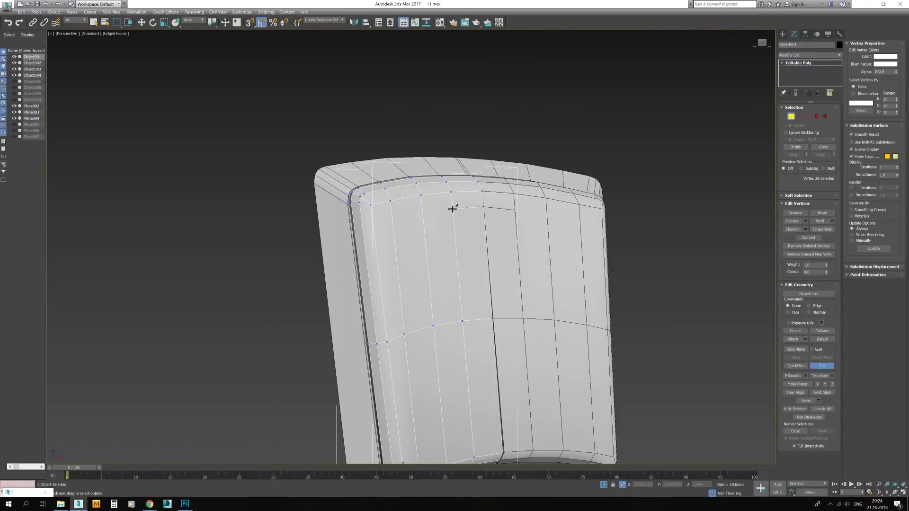
Connect horizontal edge loops across the inner backrest panel in wireframe view
key("F3")
middle_click_drag(373, 225, 410, 344, "alt")
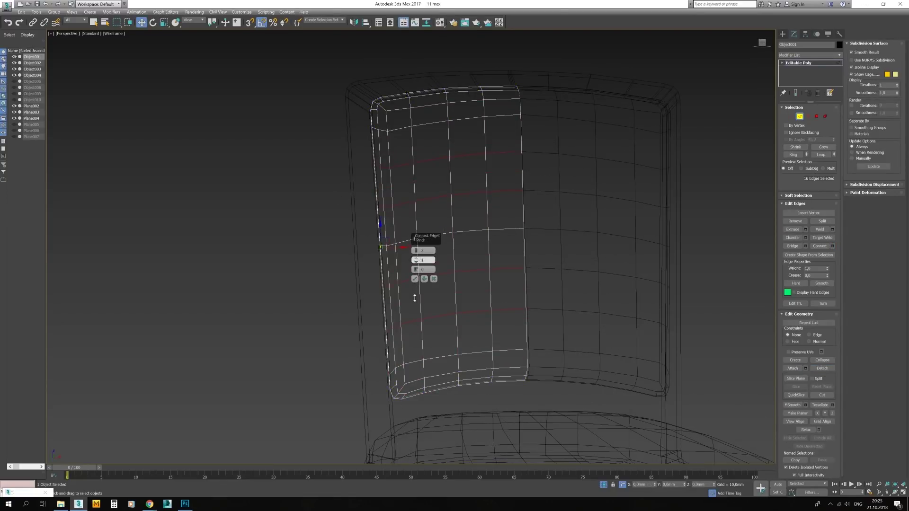
left_click(415, 279)
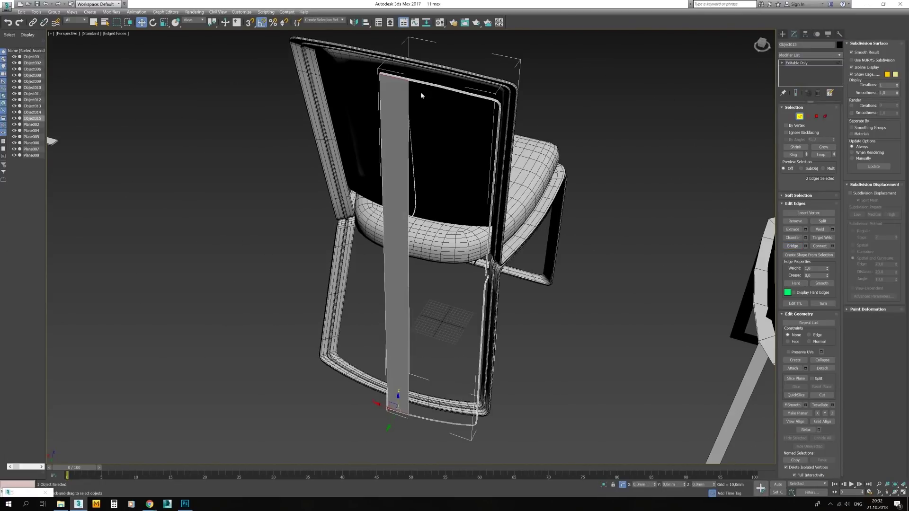
Loop-select the panel edges and isolate the back panel with Alt+Q
key("alt+l")
middle_click_drag(517, 148, 726, 211, "alt")
key("2")
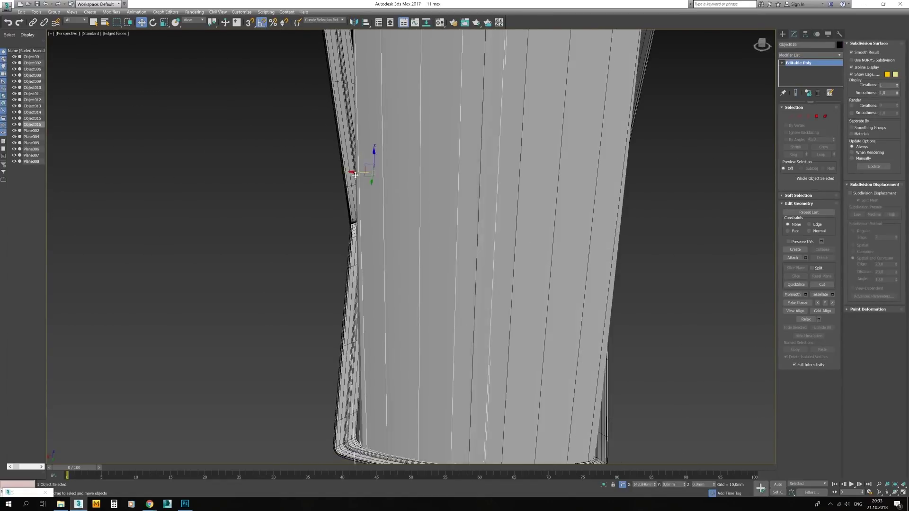
key("alt+q")
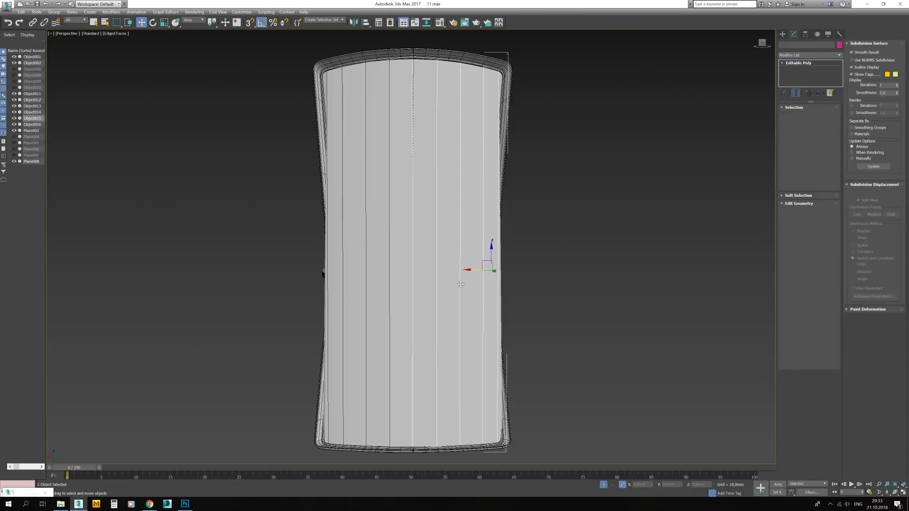
key("alt+w")
key("2")
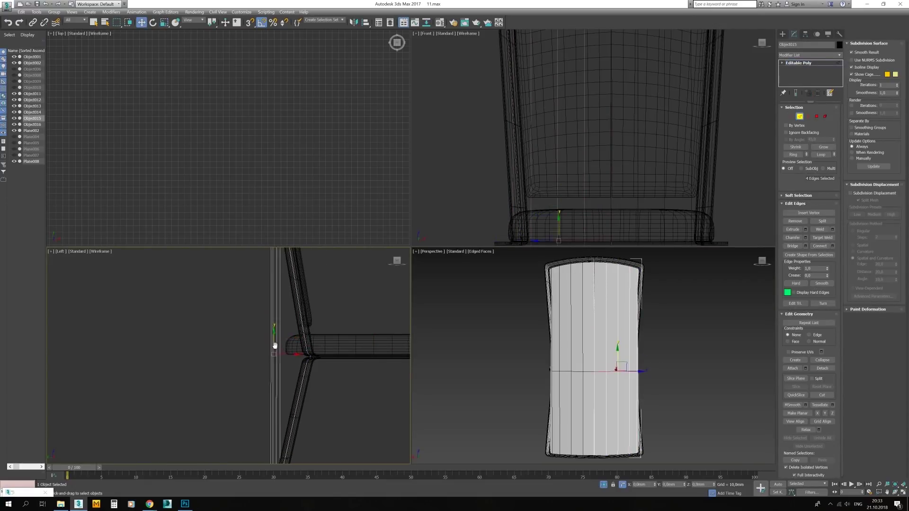
scroll(274, 346, "down", 4)
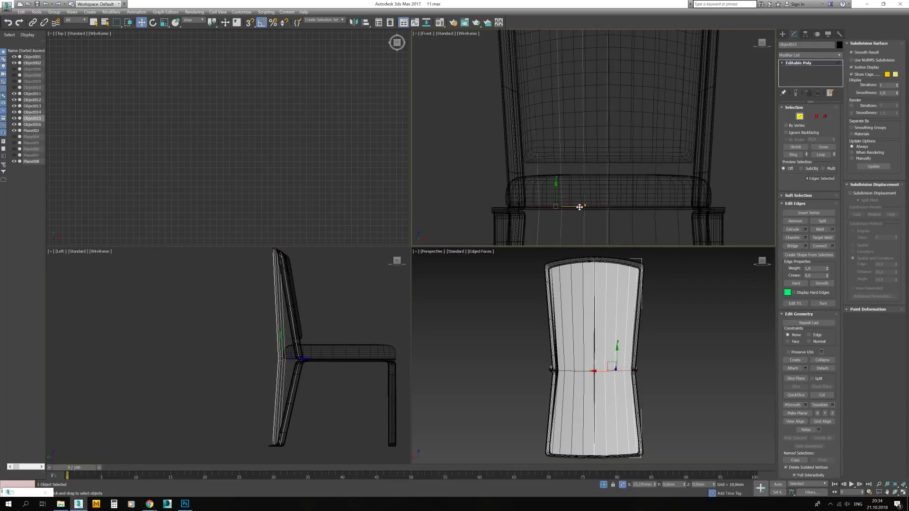
In a maximized, isolated Perspective view, cut a middle horizontal loop into the panel
middle_click_drag(592, 374, 626, 358, "alt")
key("alt+w")
key("alt+q")
key("1")
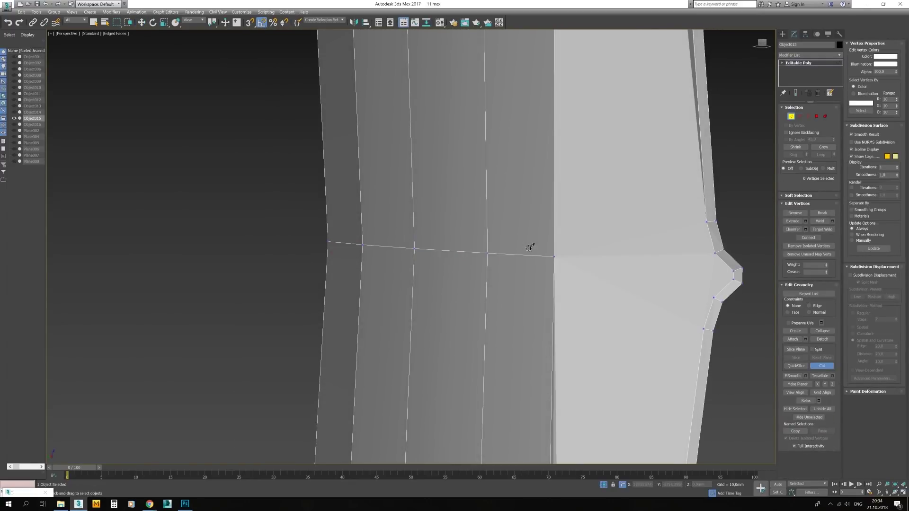
scroll(535, 227, "down", 3)
scroll(612, 330, "up", 3)
key("alt+c")
scroll(612, 331, "down", 4)
Move a panel corner vertex to pinch the panel inward
middle_click_drag(570, 177, 497, 190, "alt")
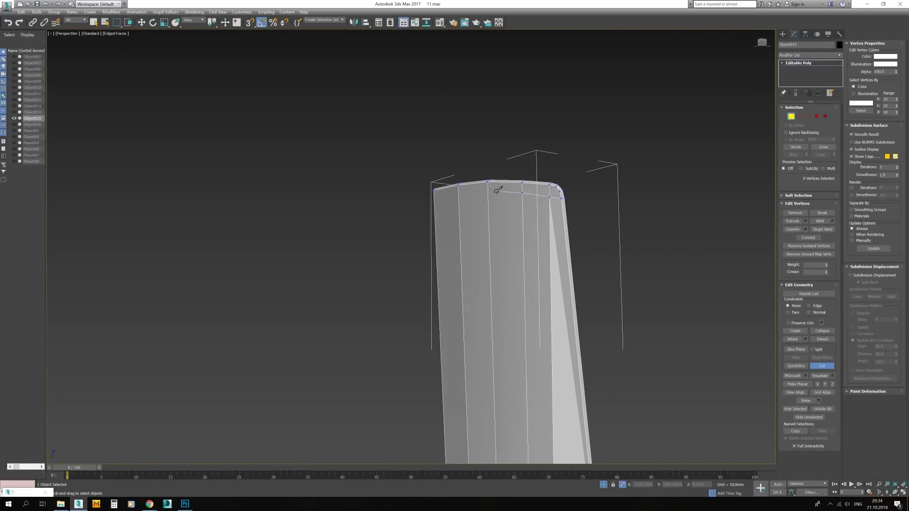
middle_click_drag(568, 310, 584, 334, "alt")
scroll(584, 335, "up", 4)
key("w")
left_click(454, 313)
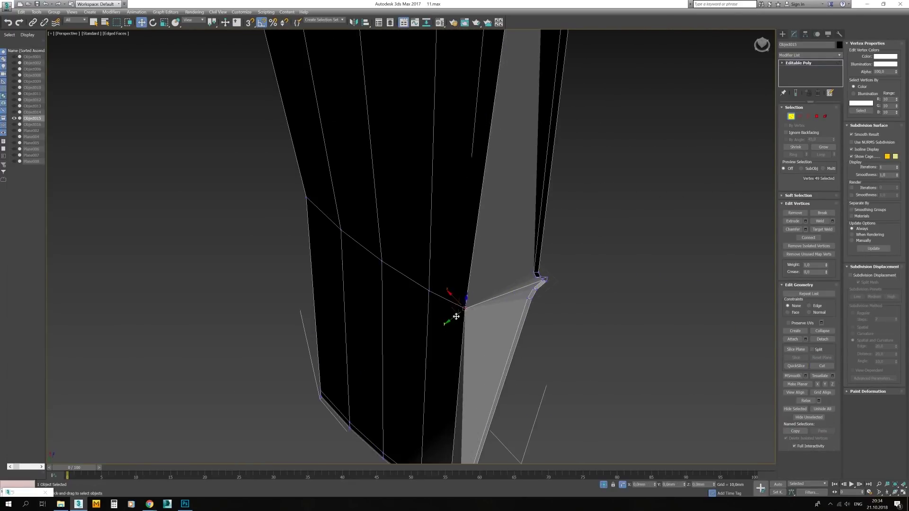
scroll(433, 293, "up", 1)
Marquee-select the edges across the panel's waist from the front
middle_click_drag(434, 293, 851, 361, "alt")
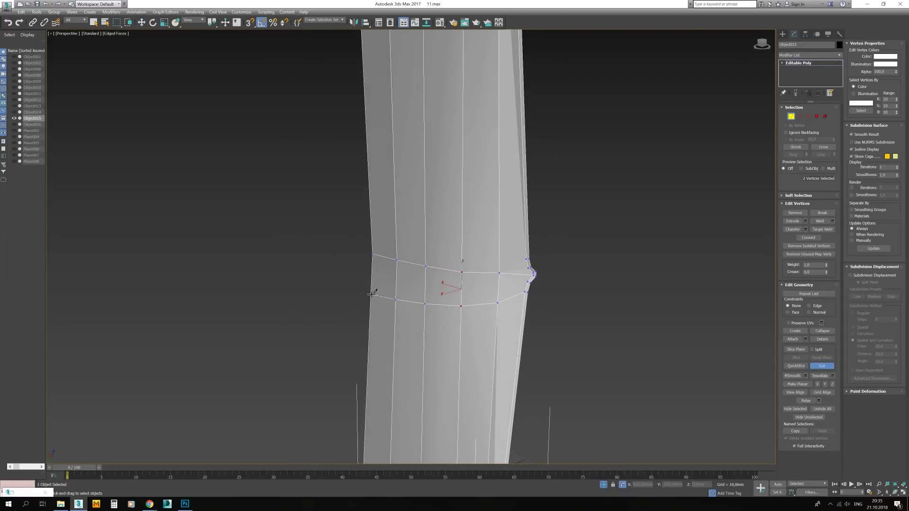
key("2")
scroll(448, 232, "down", 5)
left_click_drag(364, 160, 526, 176)
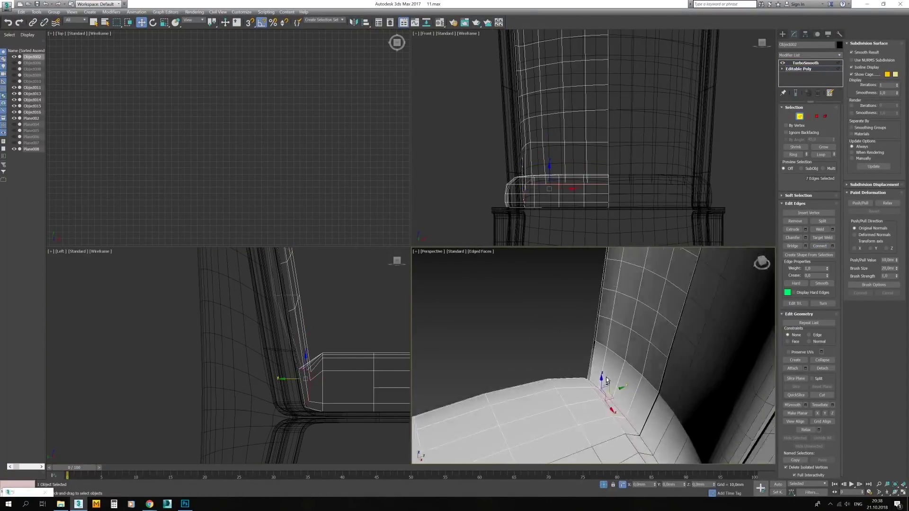
Marquee-select the stacked vertices at the seat's rear corner in the Top view
key("1")
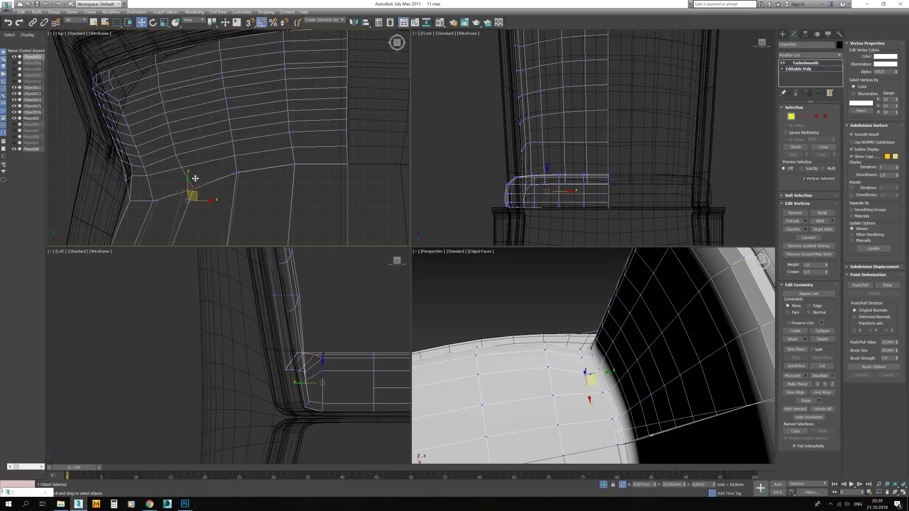
scroll(216, 197, "down", 3)
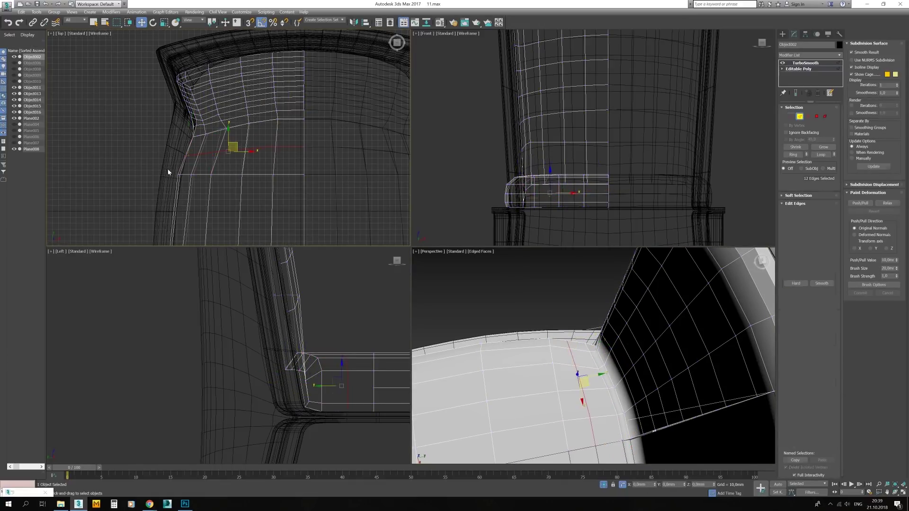
left_click(174, 153)
left_click_drag(174, 153, 208, 165)
scroll(592, 379, "down", 5)
Select the seat's rear-corner vertices near the backrest junction in maximized Perspective
key("alt+w")
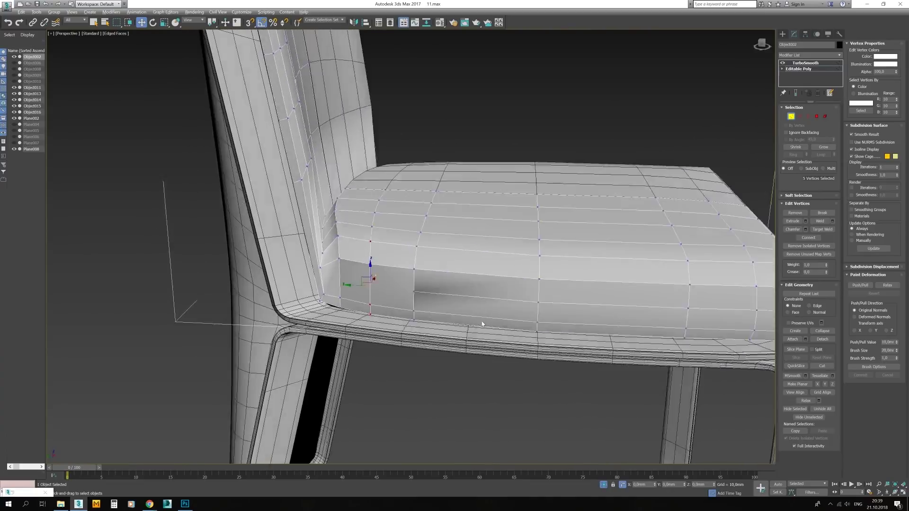
scroll(326, 279, "up", 3)
middle_click_drag(325, 280, 366, 197, "alt")
left_click(327, 272)
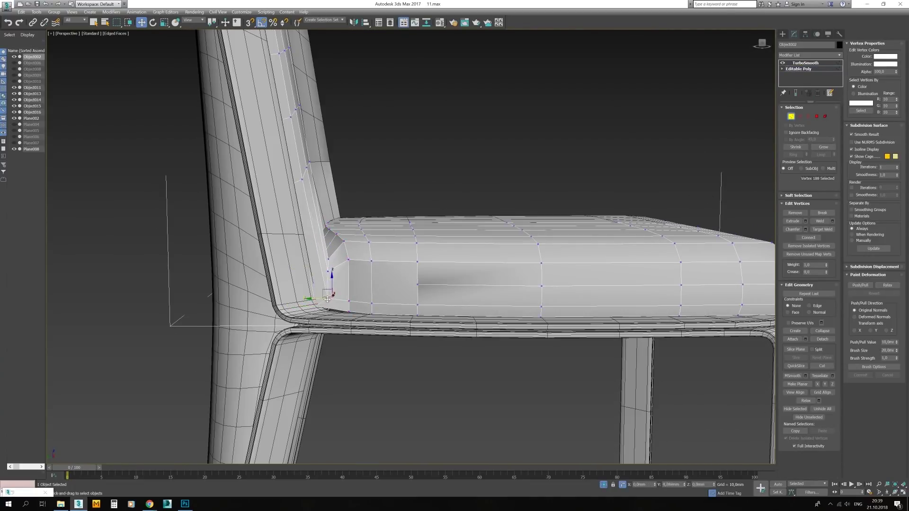
mouse_move(332, 270)
middle_mouse_down("alt")
mouse_move(283, 319)
mouse_move(294, 278)
mouse_move(284, 213)
middle_mouse_up("alt")
left_click(283, 319)
left_click(325, 198)
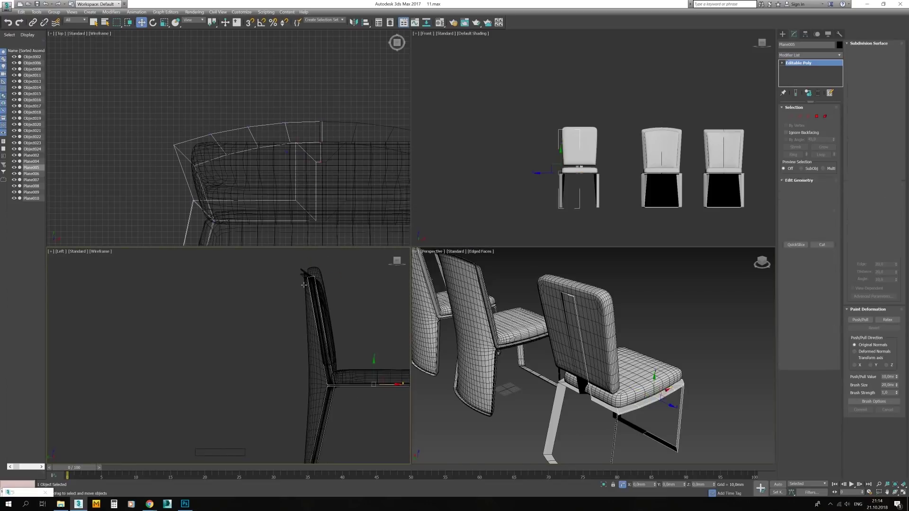
Pick the seat's back-corner vertices and a seat edge on Plane005
middle_click_drag(329, 324, 280, 318)
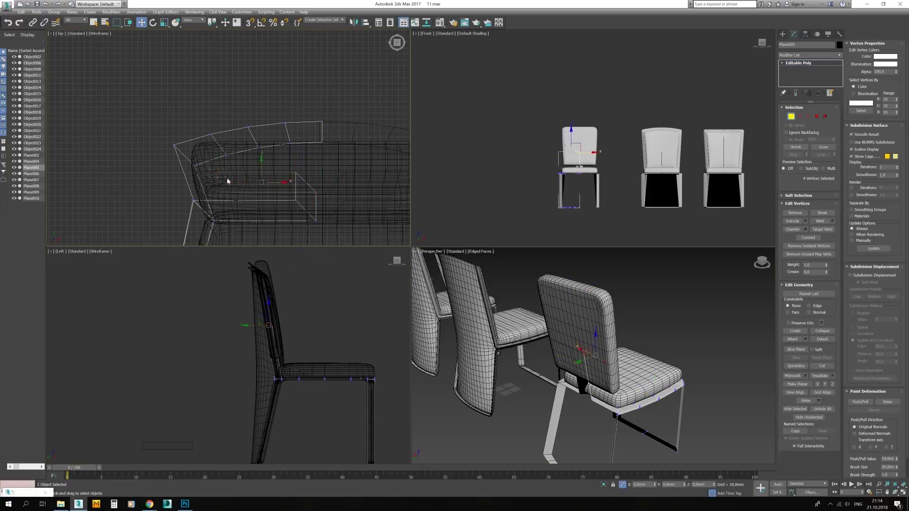
left_click(215, 190)
left_click(260, 119, "ctrl")
mouse_move(215, 189)
middle_mouse_down()
mouse_move(259, 119)
mouse_move(232, 181)
middle_mouse_up()
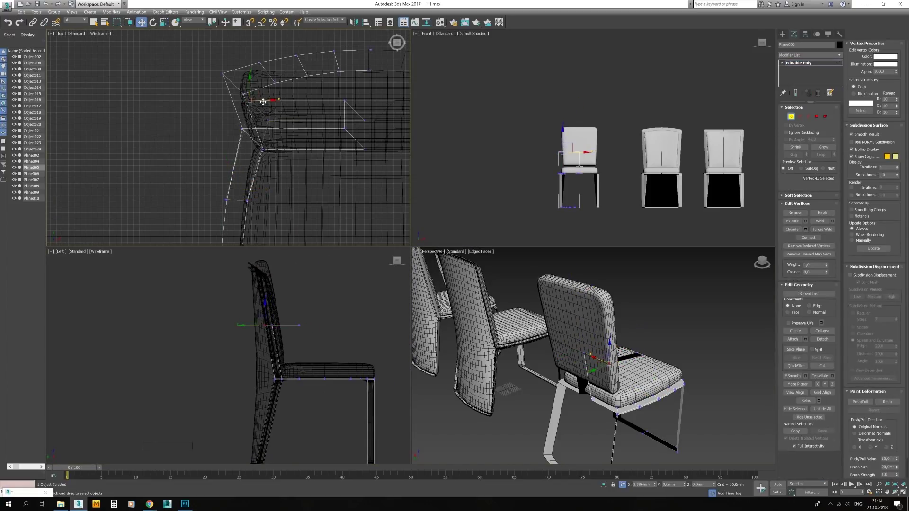
key("2")
middle_click_drag(274, 150, 260, 104)
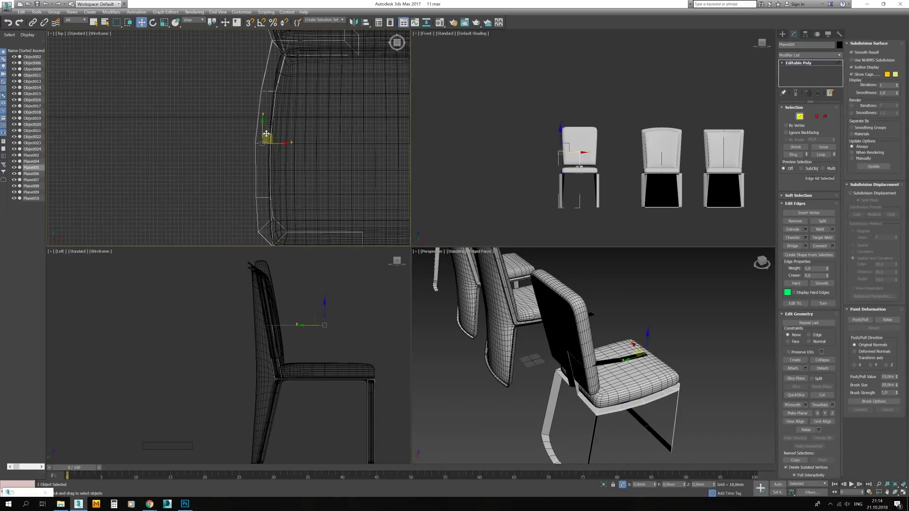
middle_click_drag(592, 360, 628, 391, "alt")
left_click(628, 391, "ctrl")
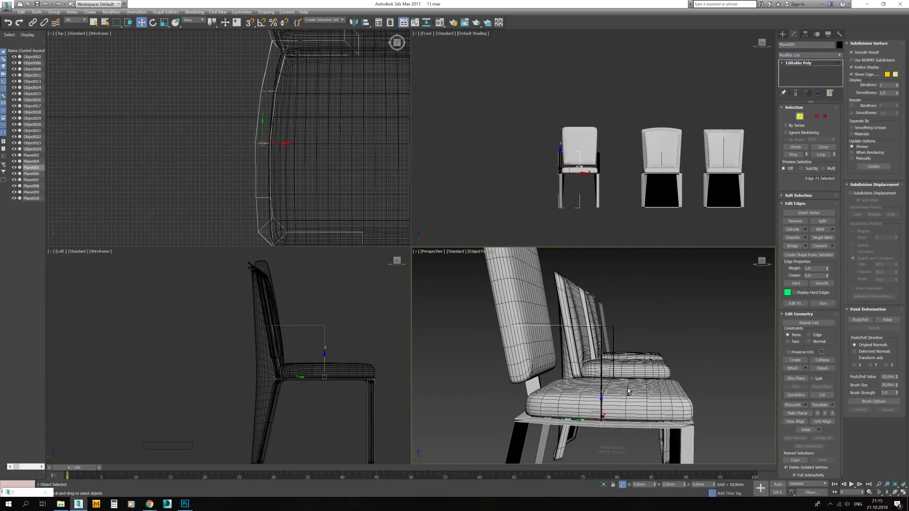
key("1")
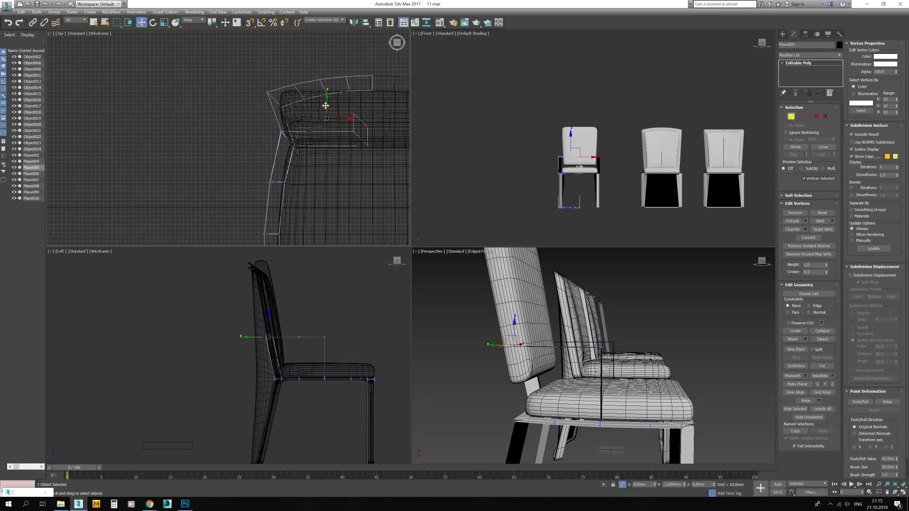
Select the two vertices at the seat's back and an edge on the frame rim
scroll(273, 339, "up", 3)
left_click(505, 358)
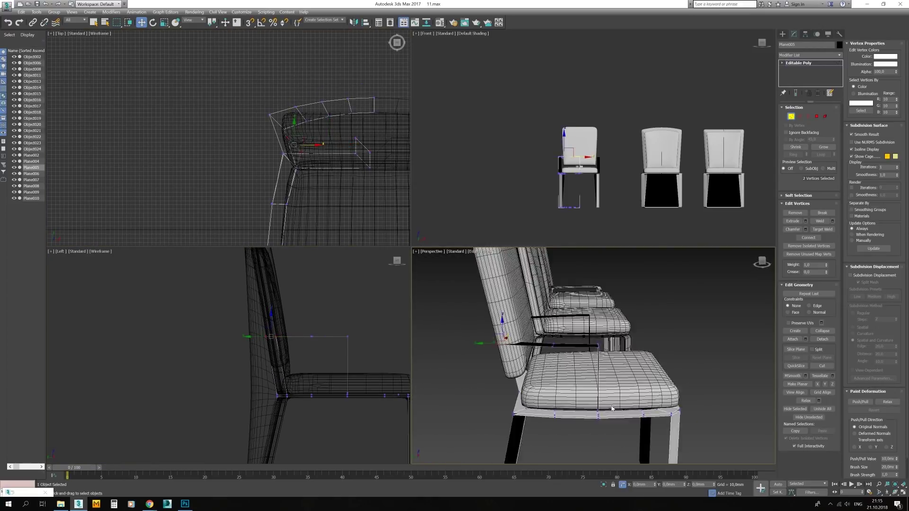
scroll(324, 409, "up", 5)
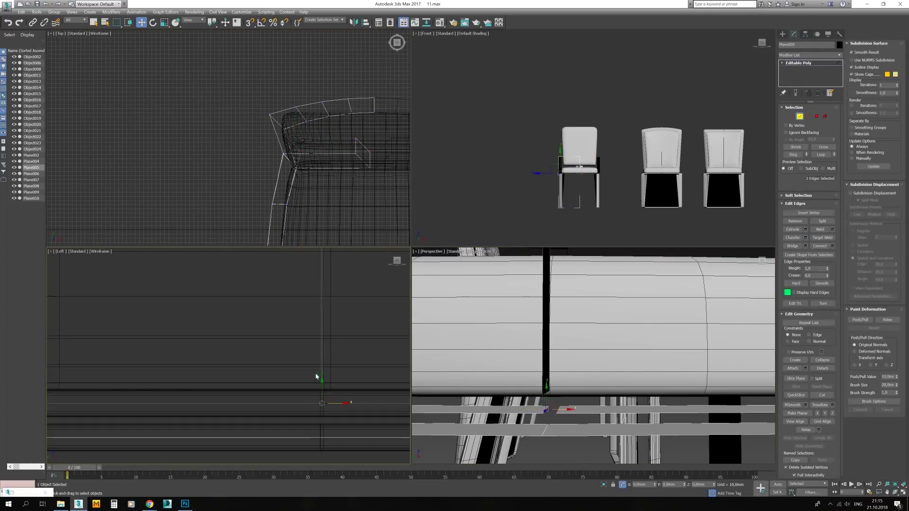
left_click(325, 409)
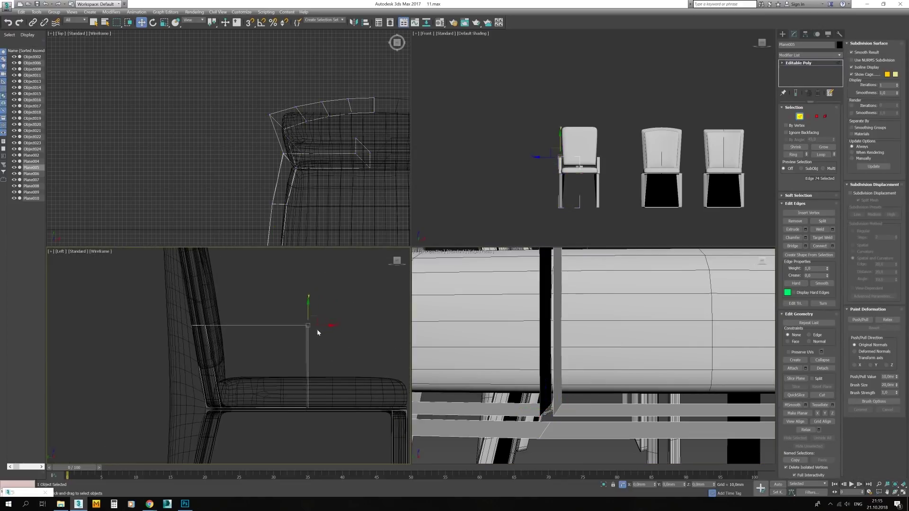
scroll(610, 362, "down", 5)
middle_click_drag(610, 362, 591, 360, "alt")
key("alt+w")
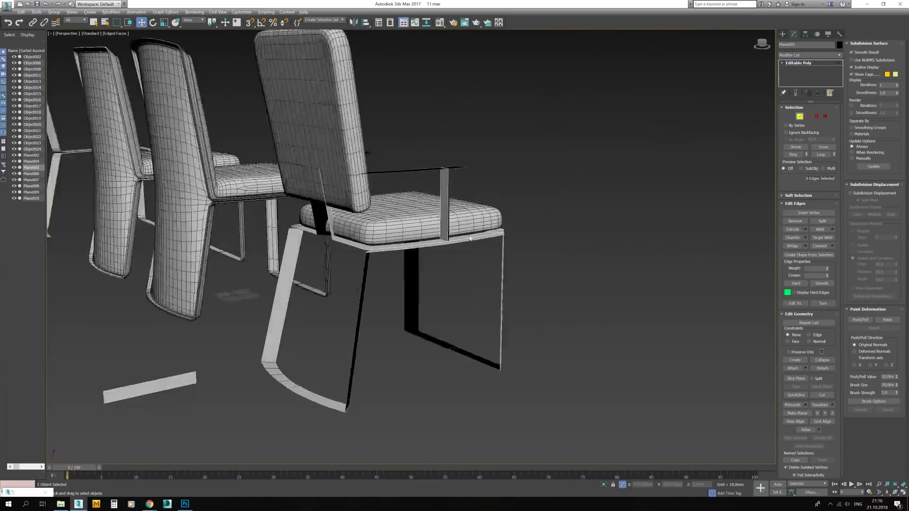
middle_click_drag(483, 258, 446, 258, "alt")
Chamfer the two seat-rim edge loops on Plane005 and exit Edge level
double_click(473, 258)
middle_click_drag(474, 385, 412, 350, "alt")
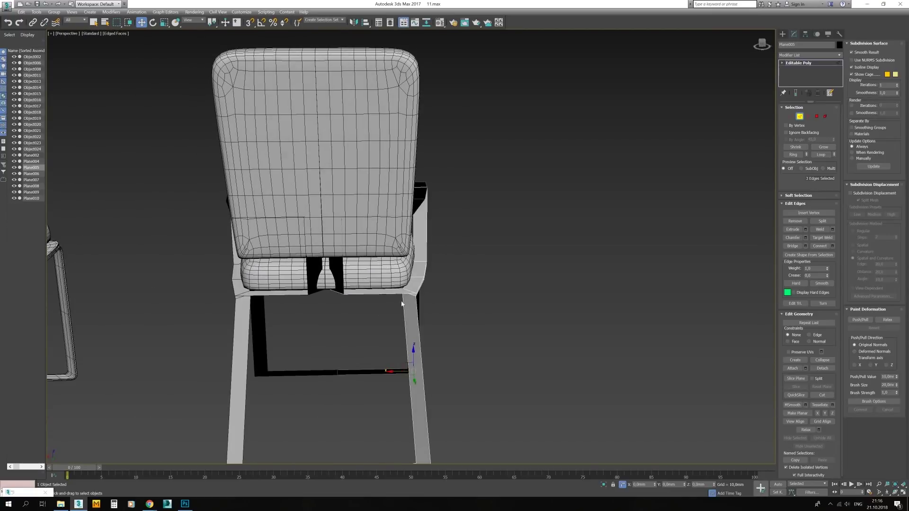
double_click(334, 292, "ctrl")
mouse_move(335, 292)
middle_mouse_down("alt")
mouse_move(456, 237)
mouse_move(454, 271)
middle_mouse_up("alt")
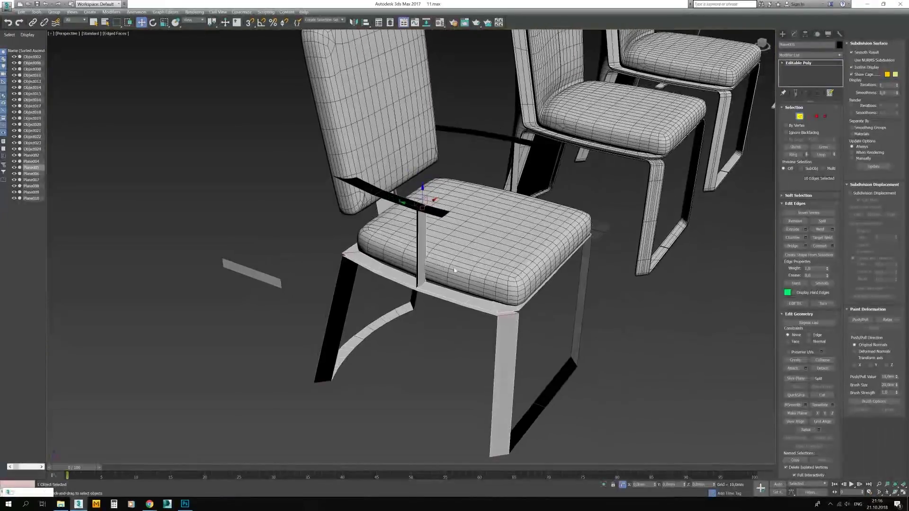
scroll(415, 239, "up", 3)
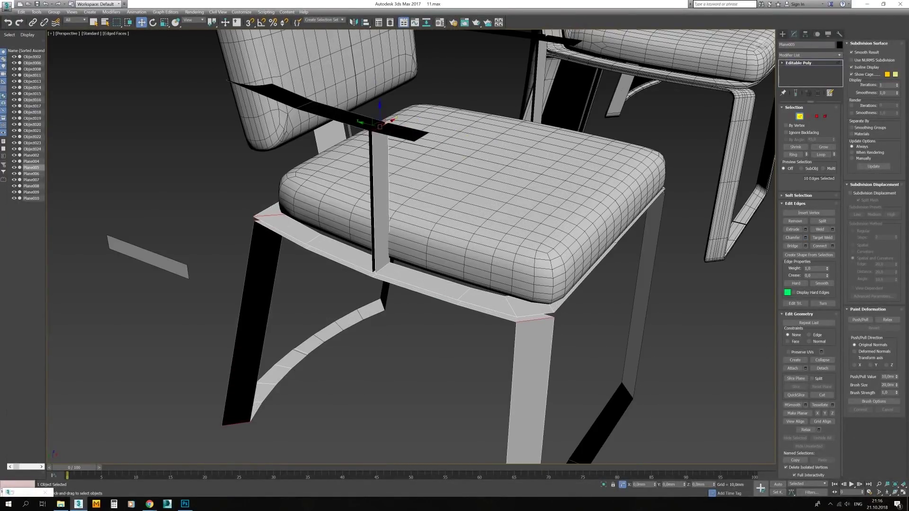
key("2")
middle_click_drag(426, 246, 497, 189, "alt")
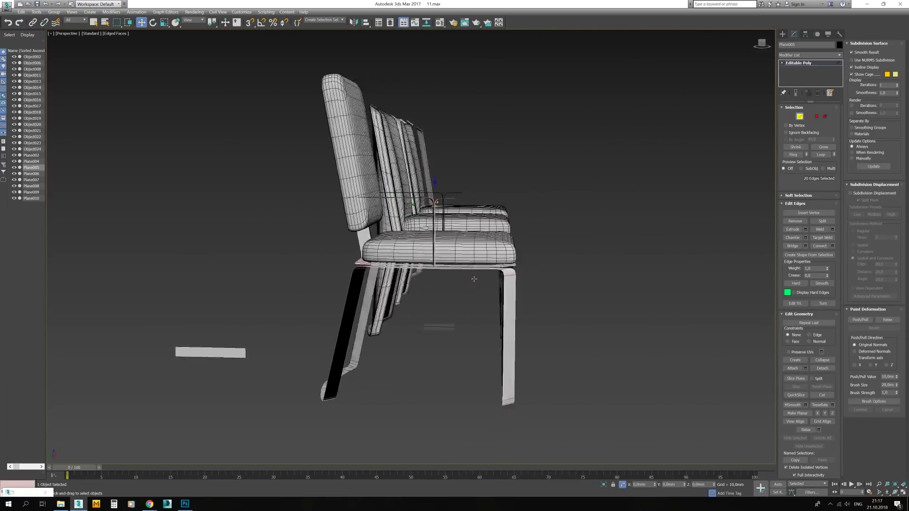
key("2")
middle_click_drag(467, 244, 520, 222, "alt")
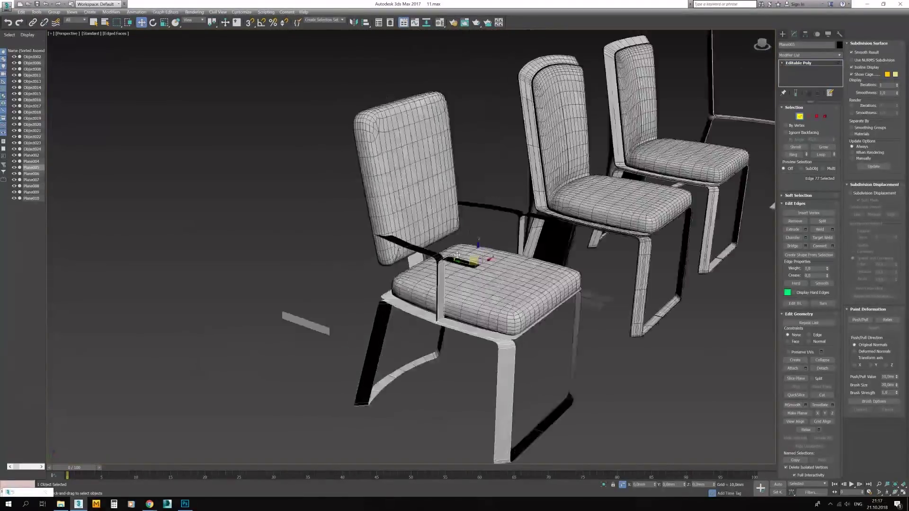
Add a Shell modifier to Plane005 to thicken the frame
left_click(810, 55)
scroll(810, 284, "down", 3)
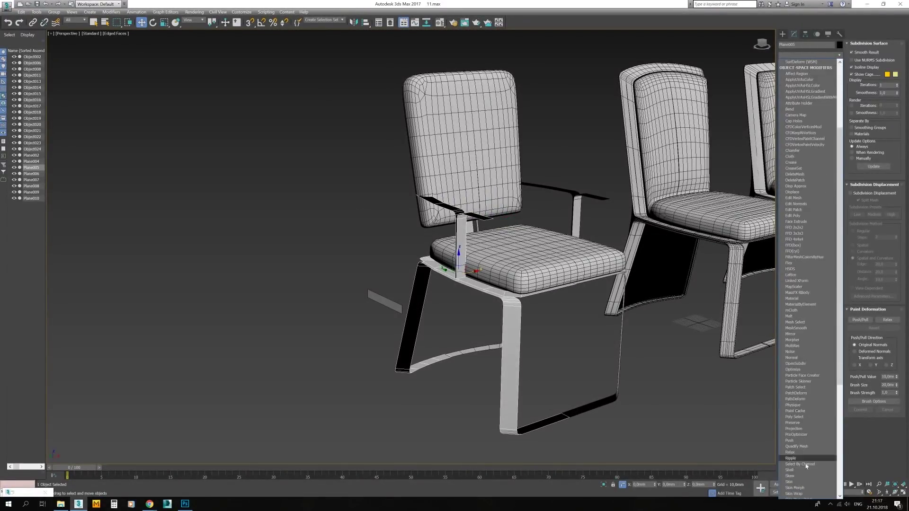
left_click(805, 392)
middle_click_drag(455, 246, 478, 258, "alt")
scroll(478, 258, "down", 5)
scroll(331, 341, "up", 8)
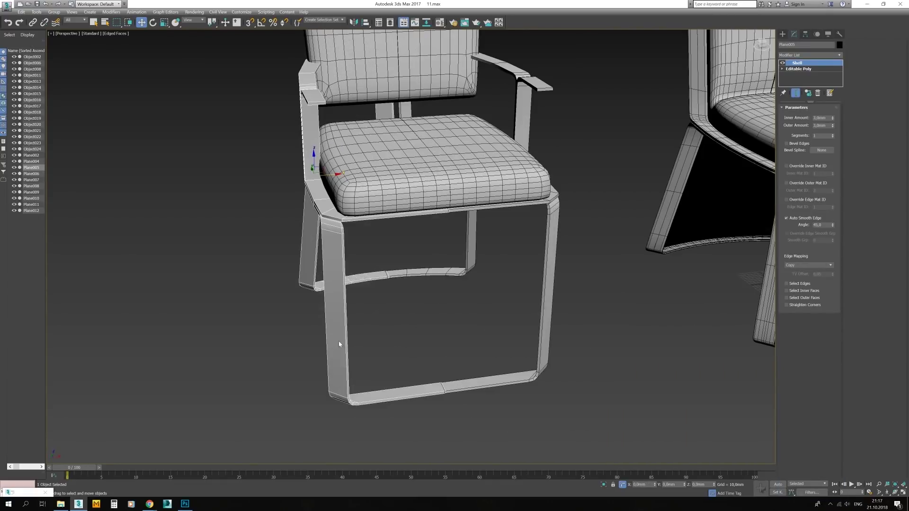
Convert the shelled frame to Editable Poly
right_click(426, 201)
left_click(513, 339)
middle_click_drag(450, 416, 405, 176, "alt")
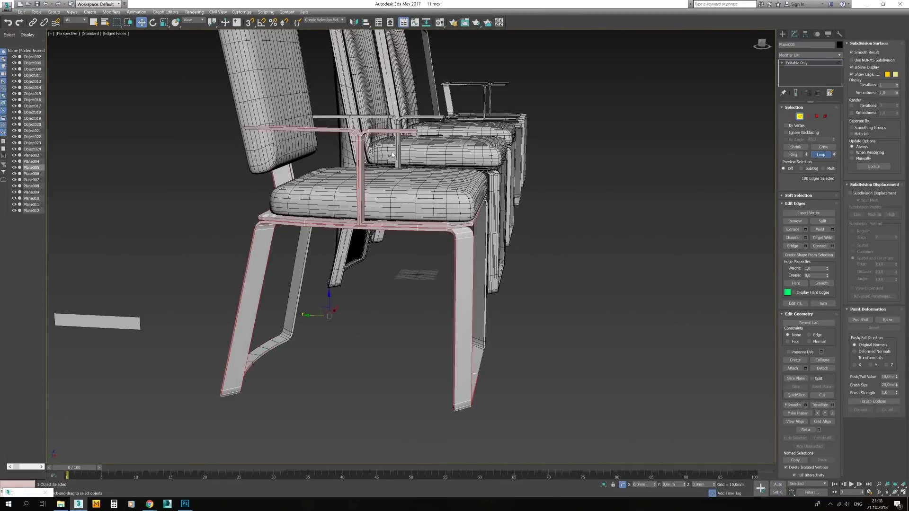
scroll(404, 176, "up", 5)
scroll(405, 176, "down", 5)
scroll(219, 345, "up", 6)
scroll(168, 359, "up", 2)
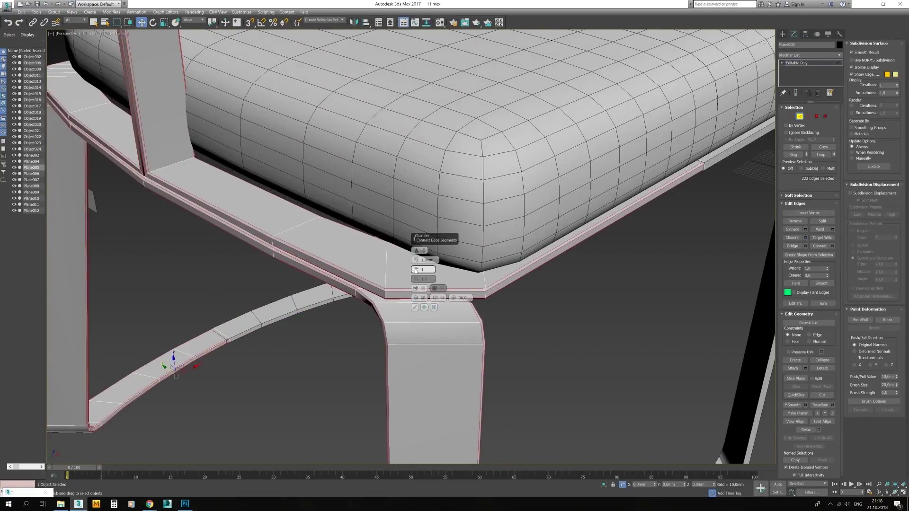
Chamfer the selected rail edges of the frame
middle_click_drag(168, 359, 552, 229, "alt")
scroll(552, 229, "up", 4)
scroll(552, 229, "down", 5)
scroll(593, 293, "up", 6)
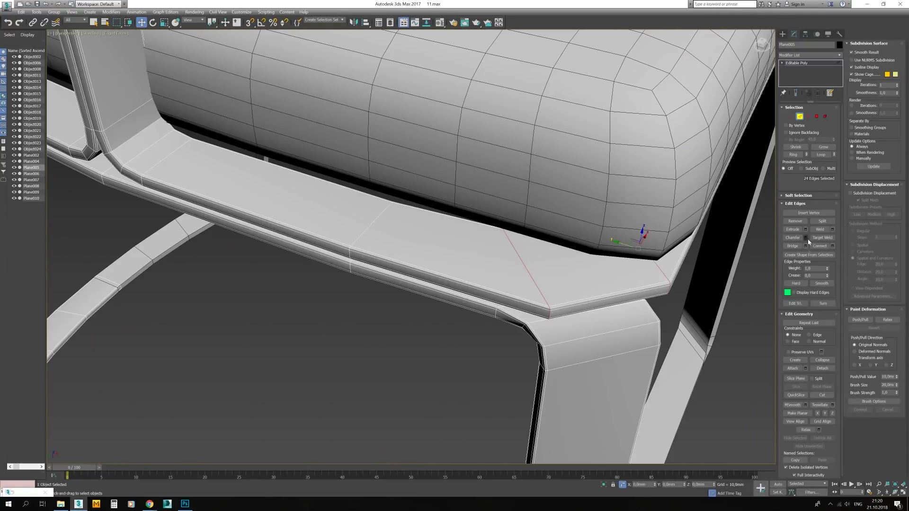
key("ctrl+shift+c")
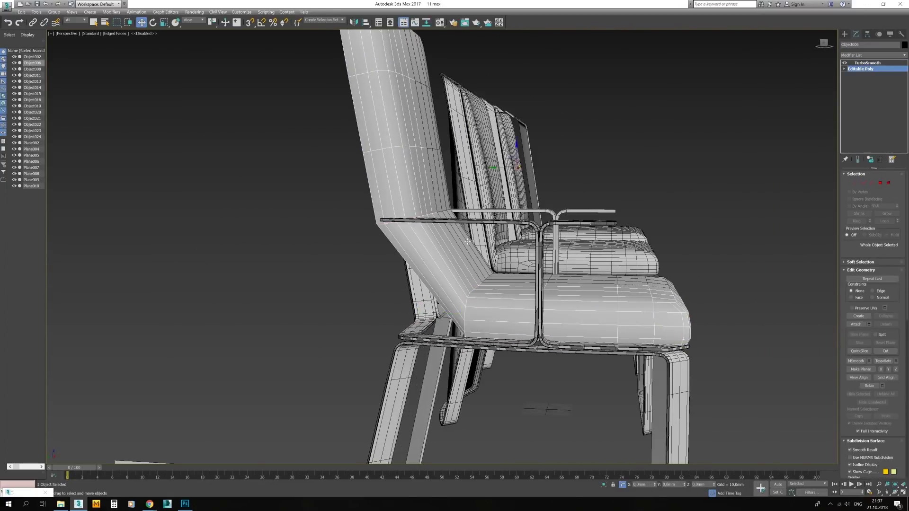
Scale the seat-back junction vertices on Object006
middle_click_drag(411, 311, 392, 312, "alt")
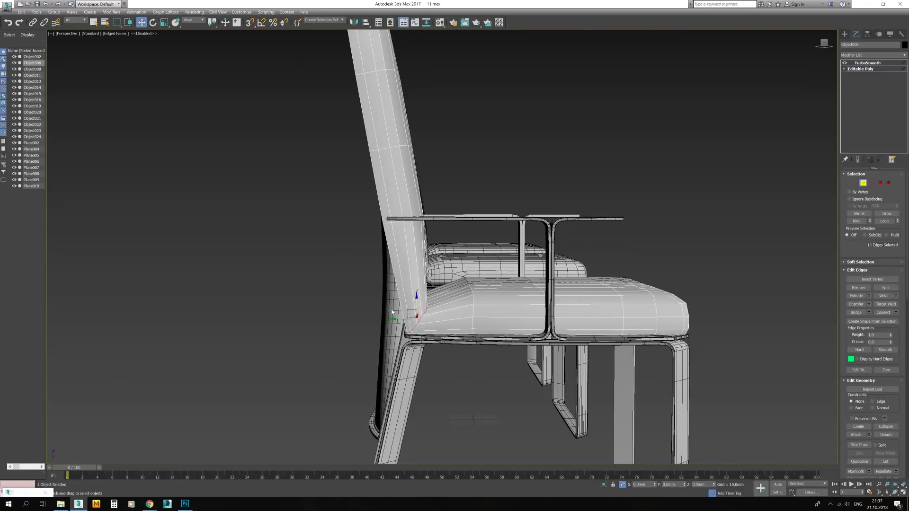
key("w")
key("alt+w")
key("1")
scroll(288, 382, "up", 2)
key("r")
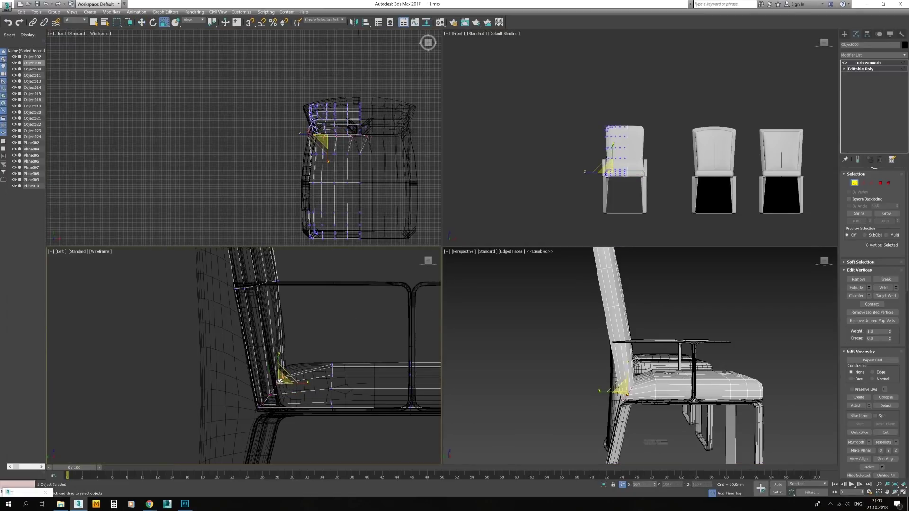
mouse_move(611, 374)
middle_mouse_down("alt")
mouse_move(638, 393)
mouse_move(623, 381)
middle_mouse_up("alt")
scroll(638, 393, "up", 3)
Select and scale the seat-back junction edge loop on Object006
key("2")
key("r")
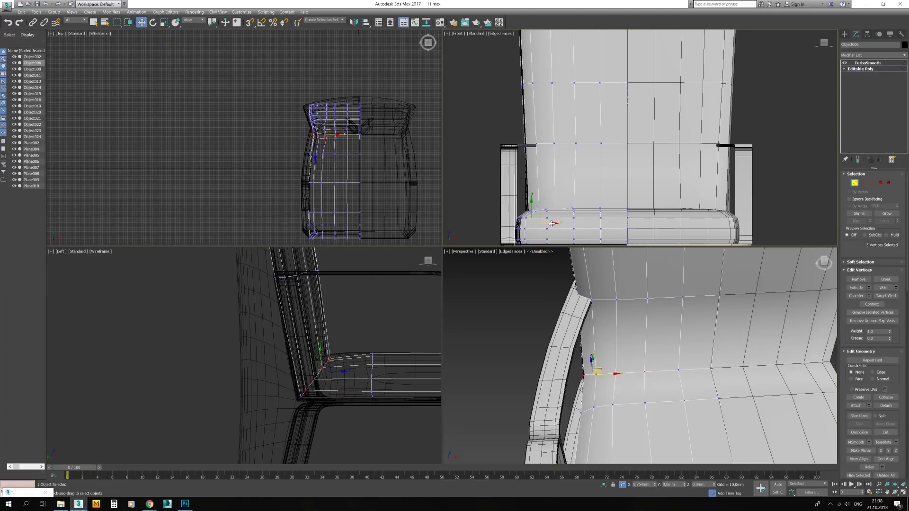
mouse_move(558, 379)
middle_mouse_down("alt")
mouse_move(594, 412)
mouse_move(611, 372)
middle_mouse_up("alt")
key("2")
scroll(594, 411, "up", 3)
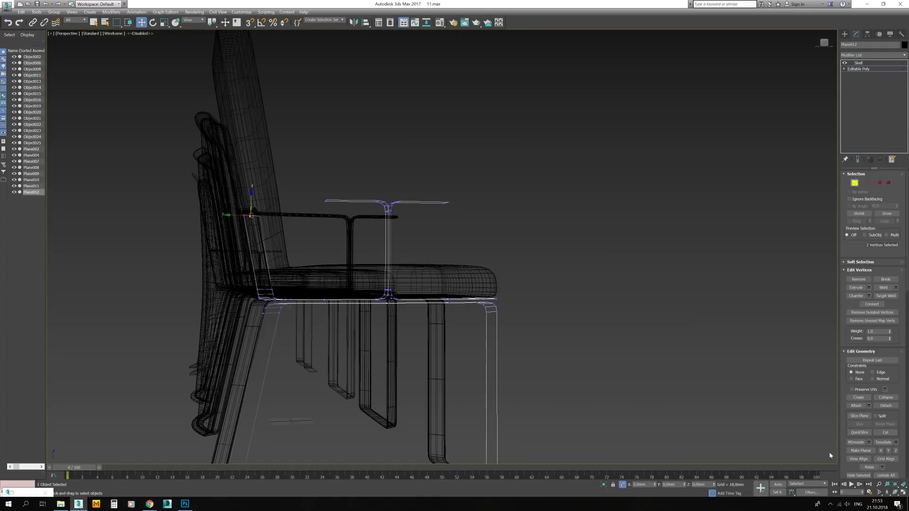
Convert Plane012 to Editable Poly, collapsing its Shell
key("alt+w")
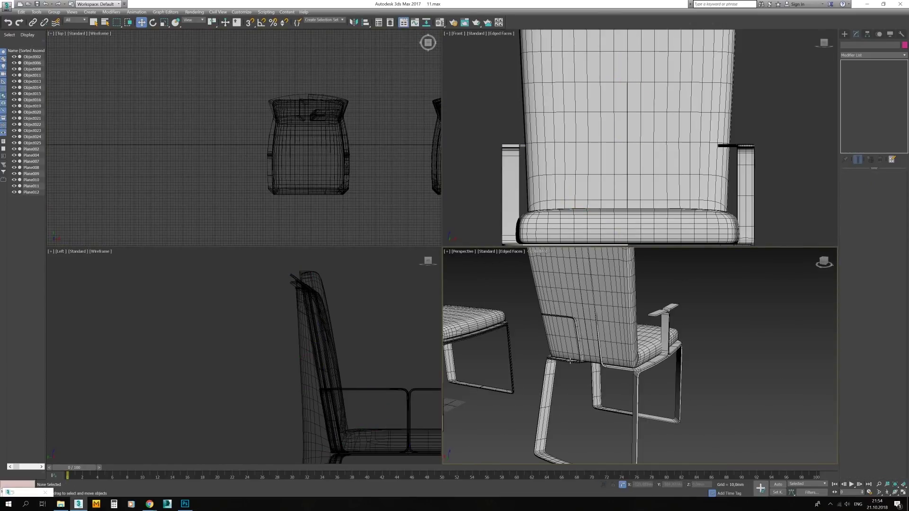
right_click(628, 365)
left_click(663, 454)
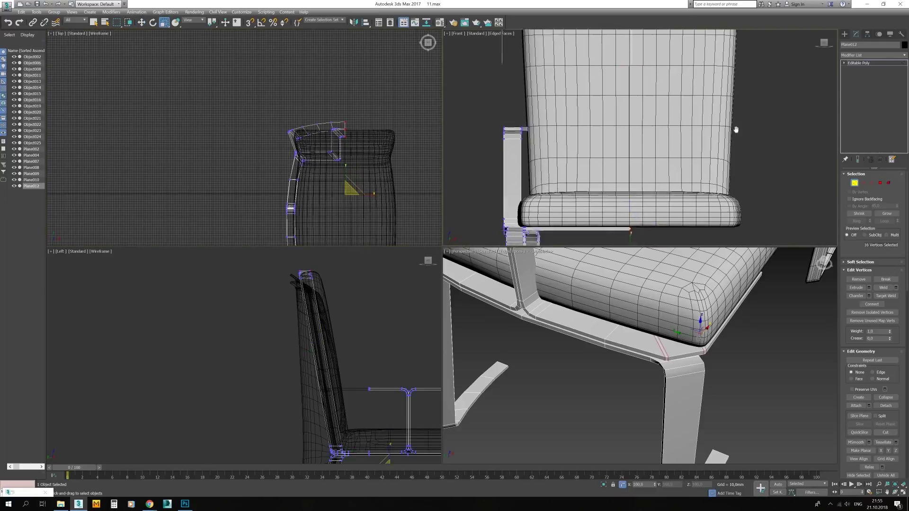
Move Plane012's vertices to form the strip down the armchair's back
key("w")
scroll(570, 107, "down", 3)
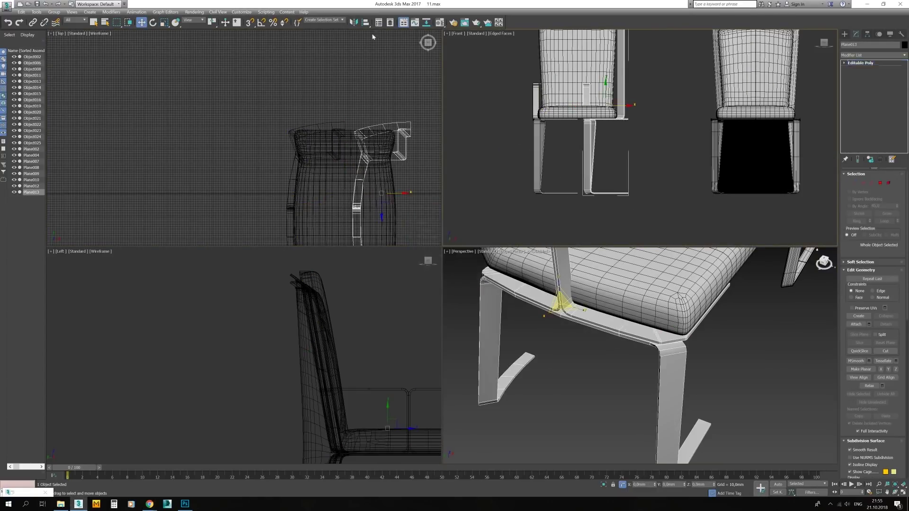
middle_click_drag(591, 372, 641, 372, "alt")
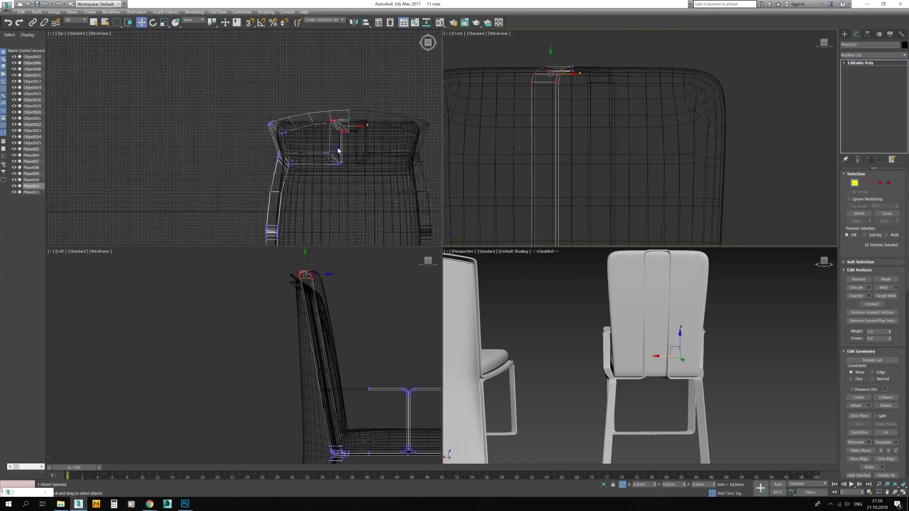
scroll(338, 151, "up", 3)
scroll(565, 54, "down", 4)
scroll(621, 334, "down", 3)
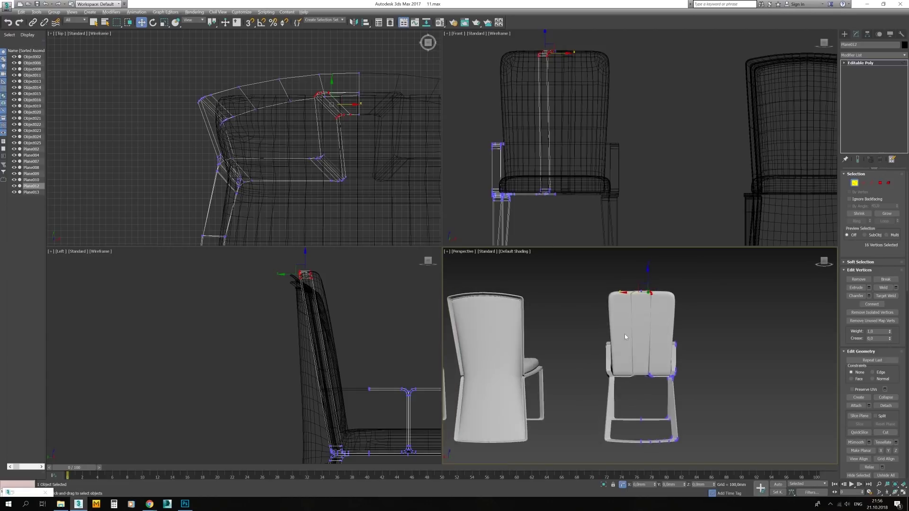
Select the armchair frame and the upholstered seat-and-back object with edged faces shown
left_click(710, 373)
mouse_move(623, 333)
middle_mouse_down()
mouse_move(710, 374)
mouse_move(701, 374)
middle_mouse_up()
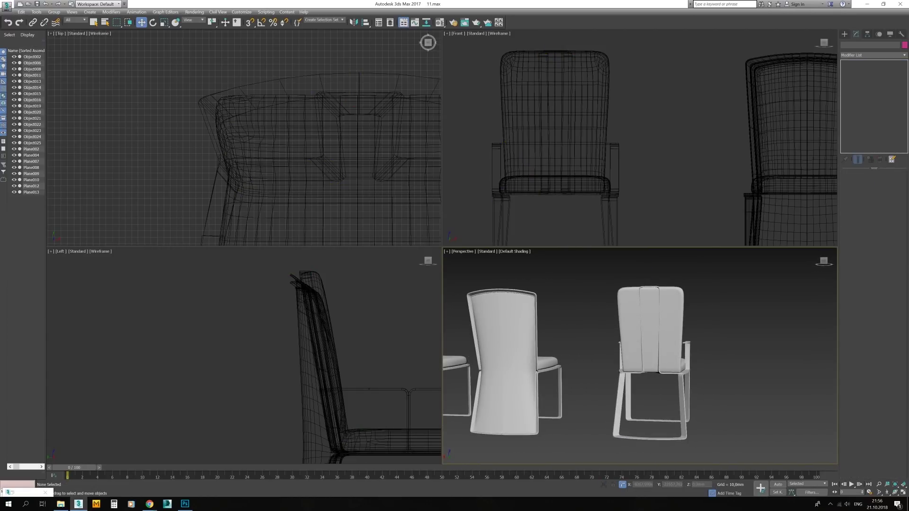
scroll(545, 165, "down", 2)
scroll(544, 166, "down", 2)
key("alt+w")
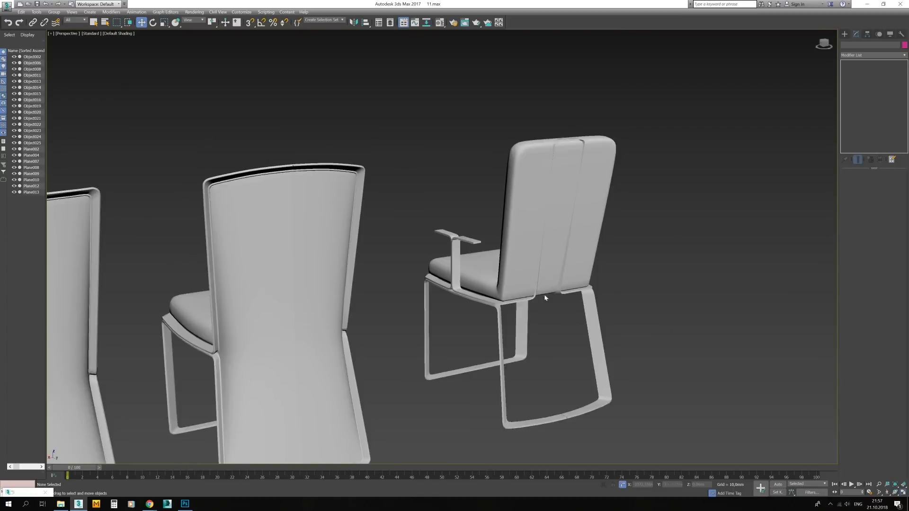
mouse_move(544, 294)
middle_mouse_down("alt")
mouse_move(504, 293)
mouse_move(468, 271)
mouse_move(505, 348)
middle_mouse_up("alt")
left_click(468, 271)
scroll(468, 271, "up", 2)
scroll(468, 271, "up", 2)
key("F4")
left_click(504, 348)
Chamfer the armrest-tip edges on Plane012
key("1")
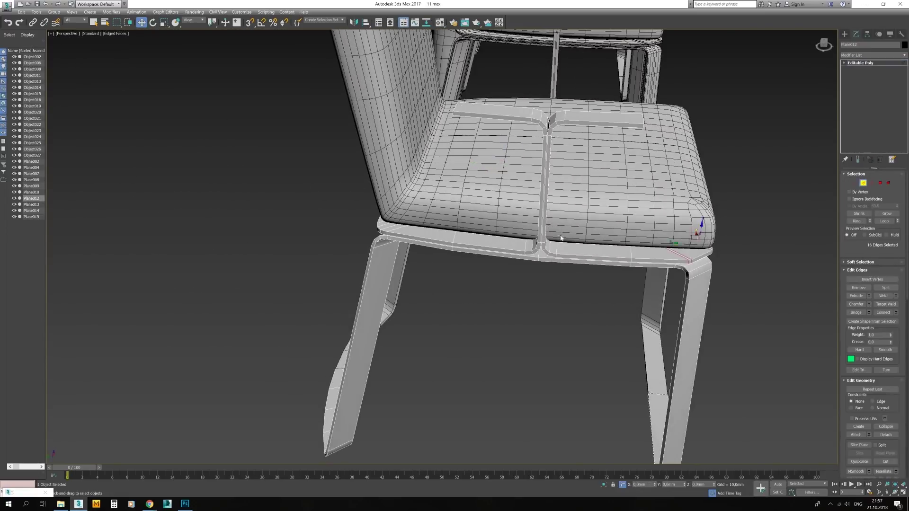
scroll(527, 169, "up", 3)
key("F3")
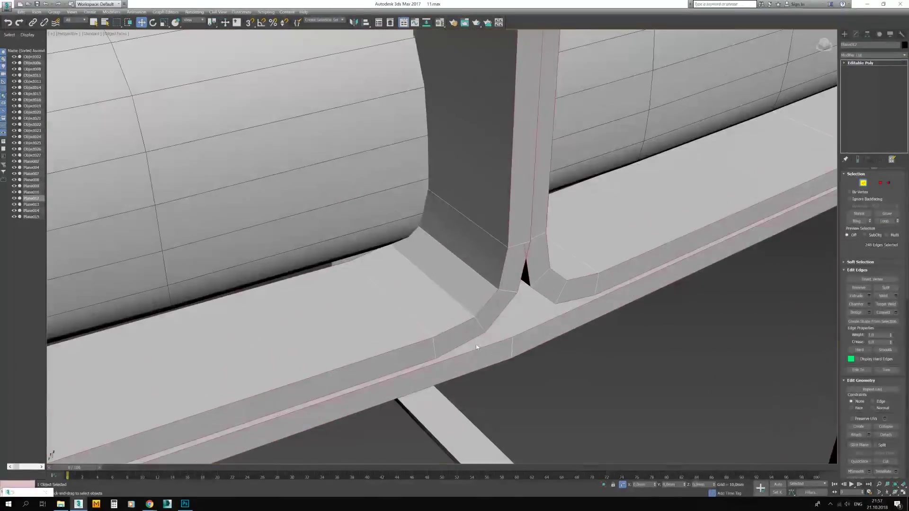
scroll(485, 307, "down", 3)
mouse_move(486, 307)
middle_mouse_down("alt")
mouse_move(615, 253)
mouse_move(407, 307)
middle_mouse_up("alt")
left_click(614, 254)
scroll(407, 308, "up", 3)
key("Return")
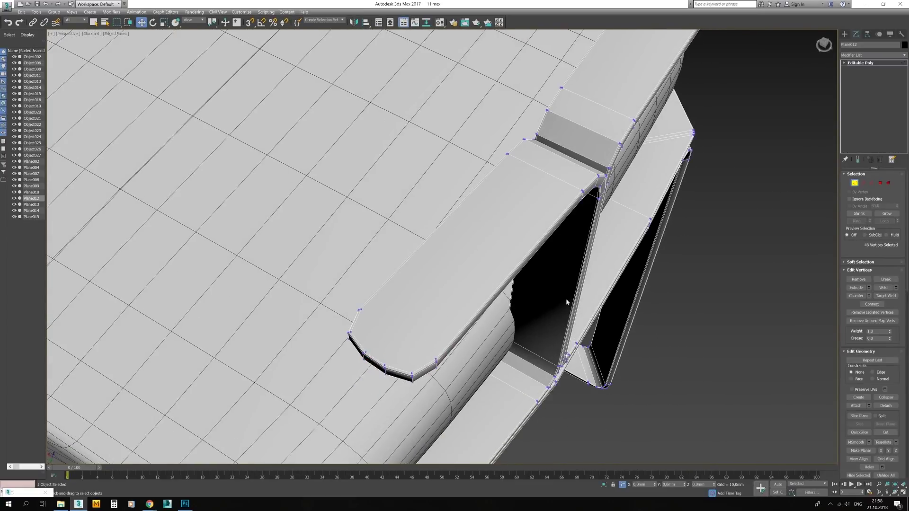
Connect support edges along the frame near the armrest end
mouse_move(566, 298)
middle_mouse_down("alt")
mouse_move(521, 284)
mouse_move(615, 265)
mouse_move(306, 311)
mouse_move(413, 191)
middle_mouse_up("alt")
scroll(656, 280, "up", 3)
key("1")
scroll(598, 110, "up", 5)
middle_click_drag(597, 110, 270, 132, "alt")
key("2")
key("w")
scroll(330, 199, "down", 5)
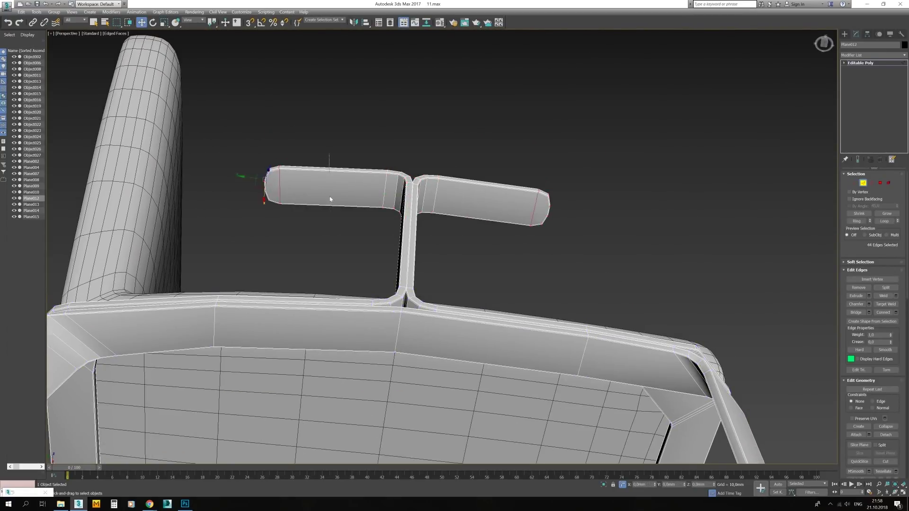
left_click(445, 279)
mouse_move(445, 278)
middle_mouse_down("alt")
mouse_move(438, 257)
mouse_move(510, 154)
mouse_move(810, 106)
middle_mouse_up("alt")
Inspect Object006's edges from behind with edged faces shown
key("1")
left_click(810, 107)
scroll(811, 106, "down", 5)
key("F4")
mouse_move(574, 203)
middle_mouse_down("alt")
mouse_move(481, 229)
mouse_move(462, 263)
mouse_move(436, 256)
mouse_move(500, 259)
mouse_move(485, 242)
mouse_move(554, 279)
mouse_move(462, 282)
mouse_move(462, 238)
mouse_move(439, 261)
mouse_move(464, 255)
middle_mouse_up("alt")
scroll(499, 251, "up", 3)
left_click(488, 251)
key("F4")
key("2")
scroll(461, 281, "up", 3)
scroll(439, 260, "up", 2)
Inspect the seat underside in wireframe and pick a polygon at the notch
key("1")
key("F3")
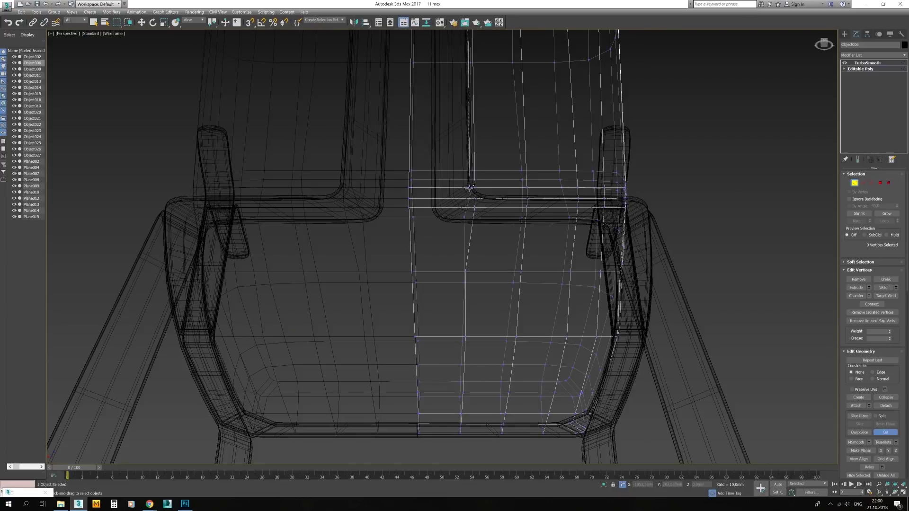
mouse_move(448, 323)
middle_mouse_down("alt")
mouse_move(445, 218)
mouse_move(502, 212)
middle_mouse_up("alt")
key("F3")
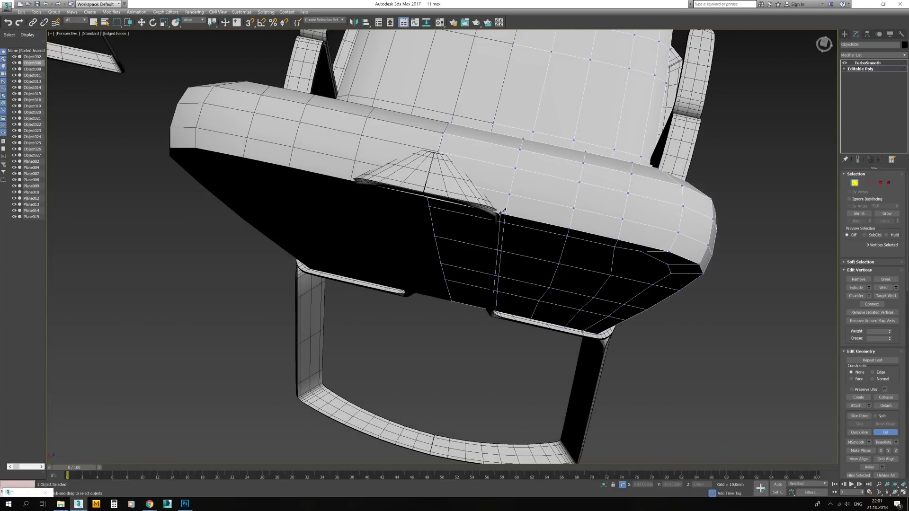
mouse_move(451, 154)
middle_mouse_down("alt")
mouse_move(481, 244)
mouse_move(481, 197)
mouse_move(437, 188)
mouse_move(460, 275)
mouse_move(435, 203)
mouse_move(406, 361)
mouse_move(454, 396)
mouse_move(379, 345)
middle_mouse_up("alt")
key("4")
key("w")
key("F3")
left_click(434, 203)
key("F3")
Weld the stray vertices at the seat notch into one
key("F3")
scroll(424, 387, "down", 5)
key("F3")
key("F3")
left_click(409, 286)
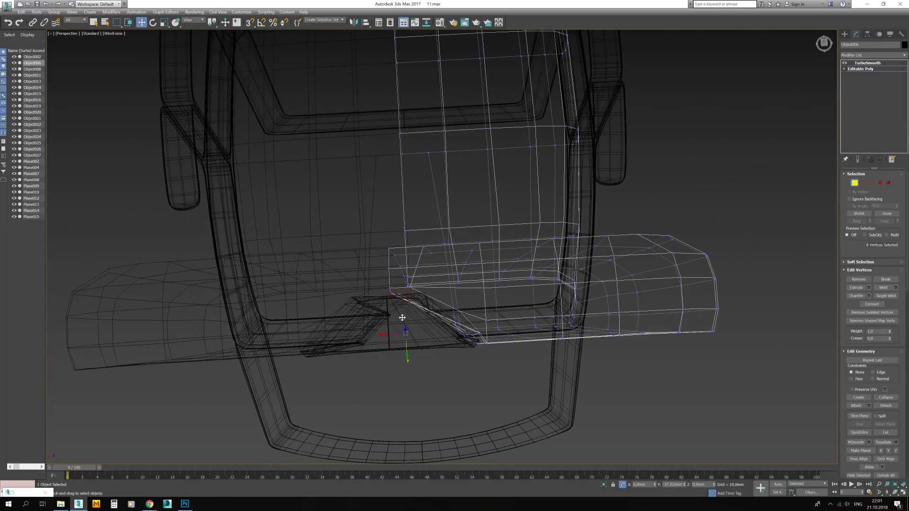
key("2")
key("F3")
key("F3")
key("F3")
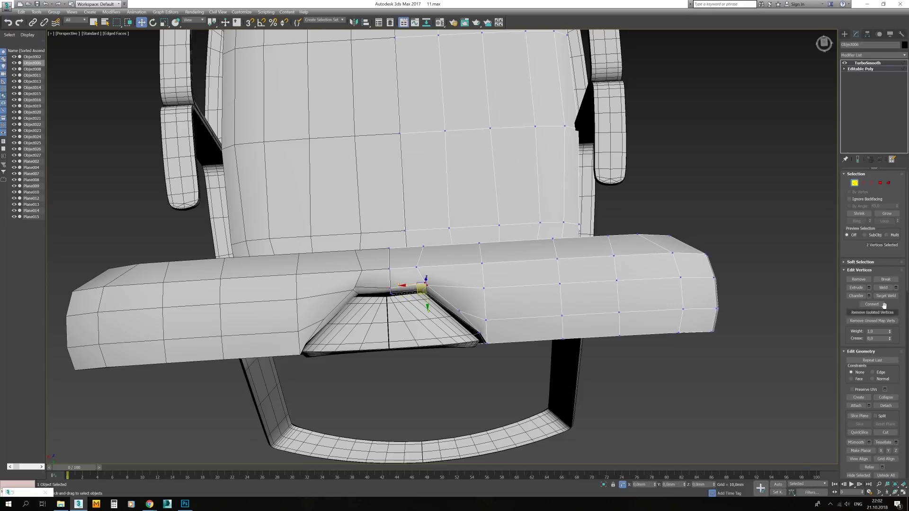
left_click(449, 273)
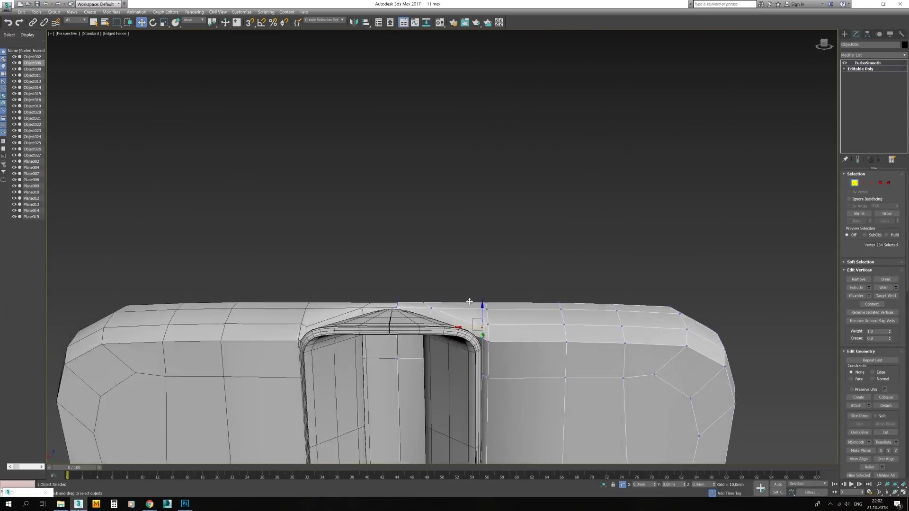
mouse_move(450, 274)
middle_mouse_down("alt")
mouse_move(493, 246)
mouse_move(526, 321)
middle_mouse_up("alt")
key("F4")
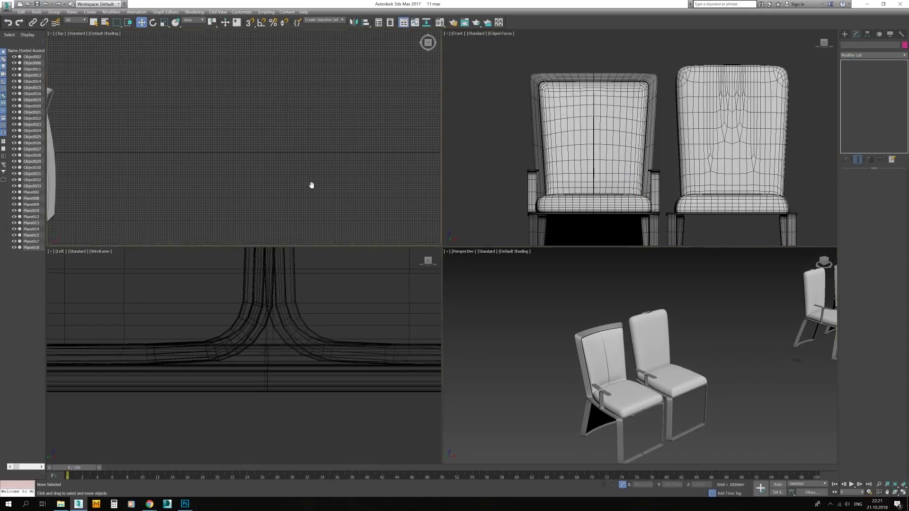
Create a three-sided cylinder in the Top view and place it on the chair frame
middle_click_drag(312, 185, 649, 183)
left_click(845, 37)
left_click_drag(295, 97, 309, 113)
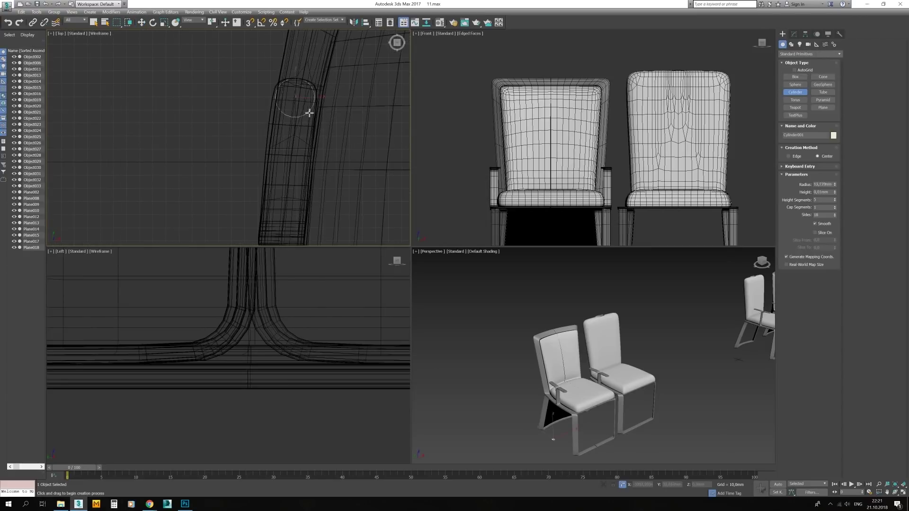
key("z")
key("w")
left_click_drag(834, 215, 835, 221)
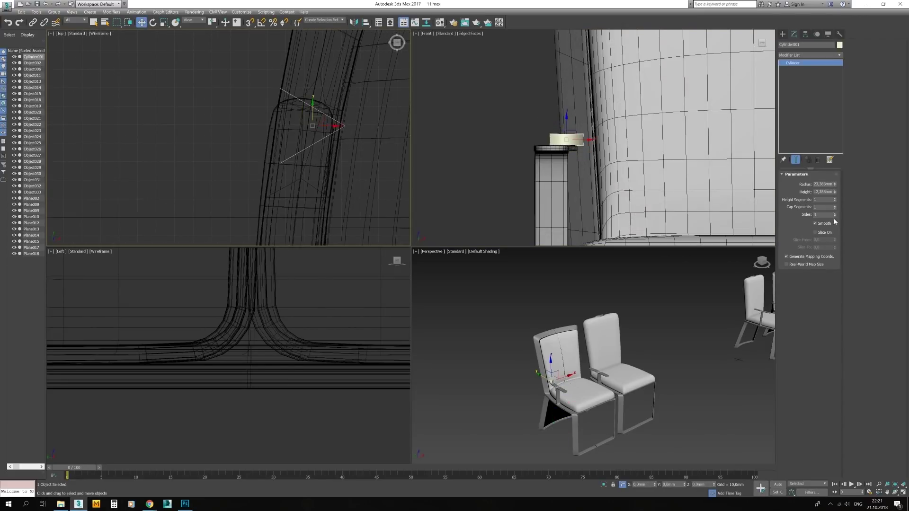
Convert the cylinder to Editable Poly and enter Vertex level
left_click(307, 135)
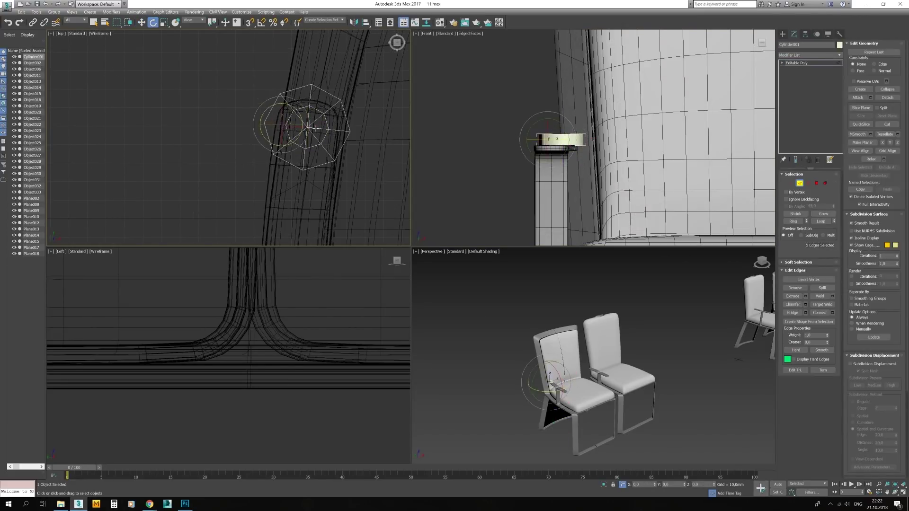
key("1")
scroll(288, 129, "up", 4)
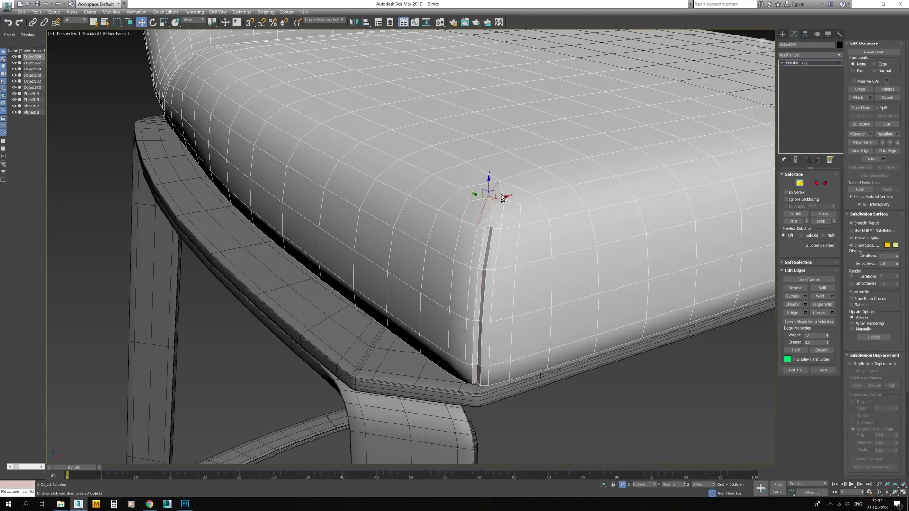
Create spline Shape001 from the cushion's bottom edge loop and adjust its vertices along the seam
key("1")
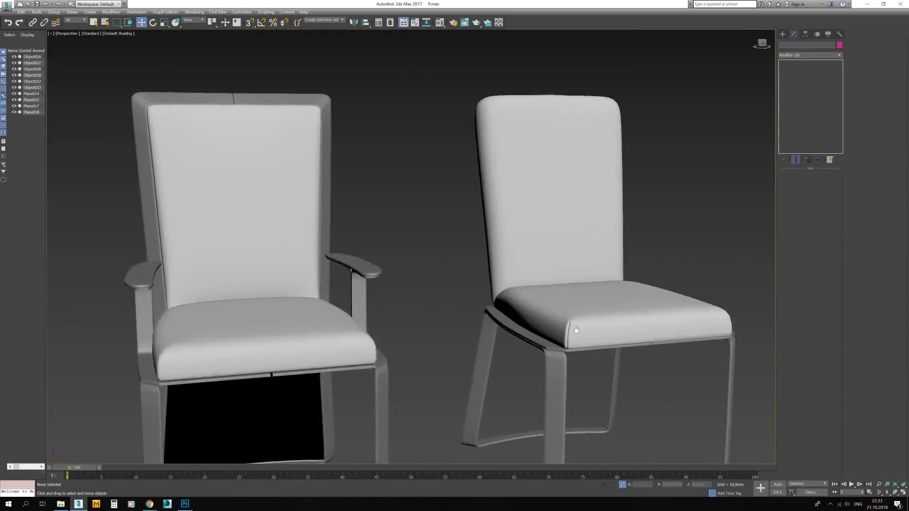
middle_click_drag(576, 330, 494, 346, "alt")
key("F4")
left_click(493, 346)
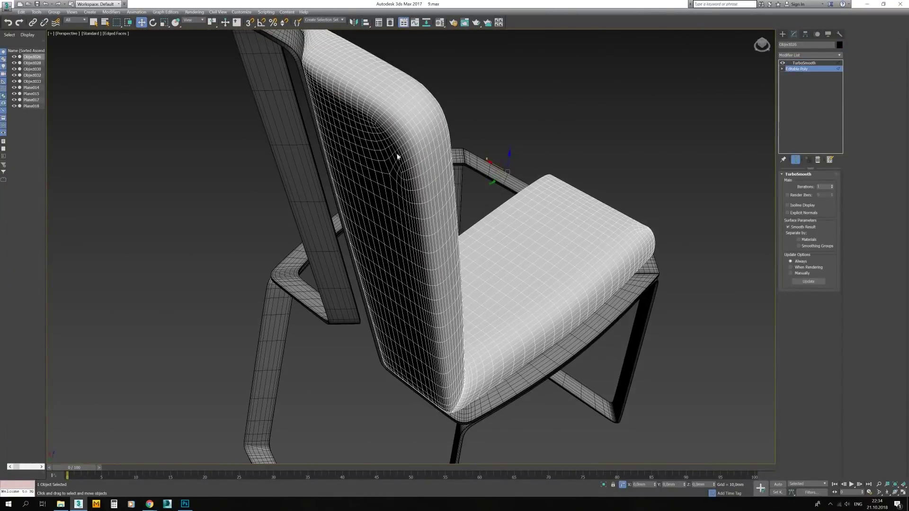
middle_click_drag(422, 207, 817, 322, "alt")
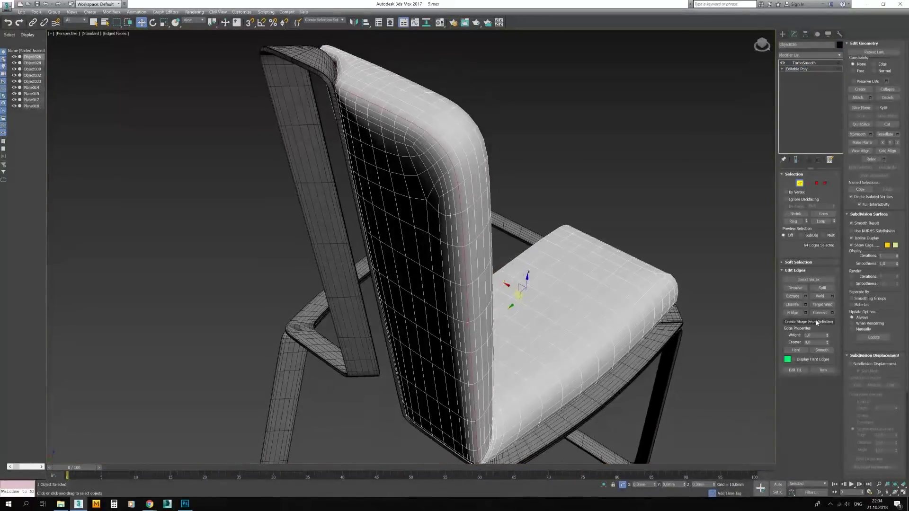
left_click(462, 186)
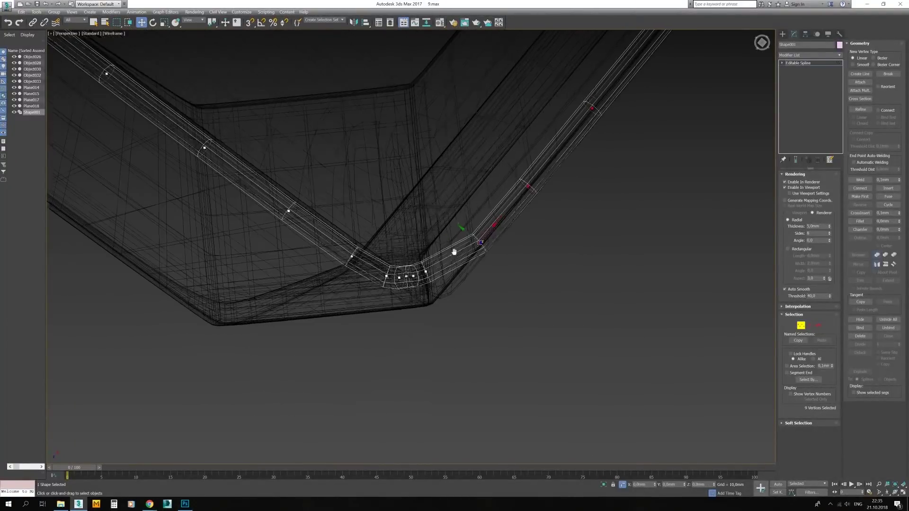
middle_click_drag(454, 252, 432, 257, "alt")
left_click(432, 257)
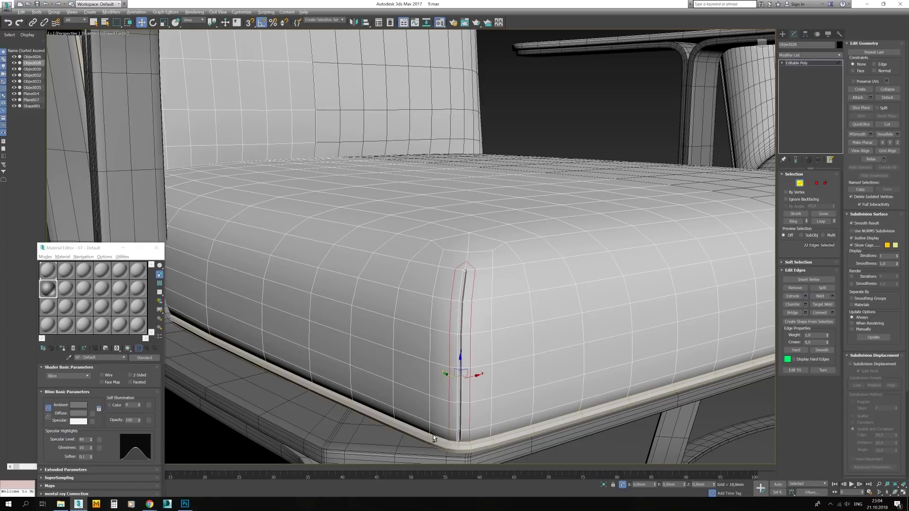
Orbit to view the seat cushion from the side and leave edge sub-object level
scroll(434, 438, "down", 3)
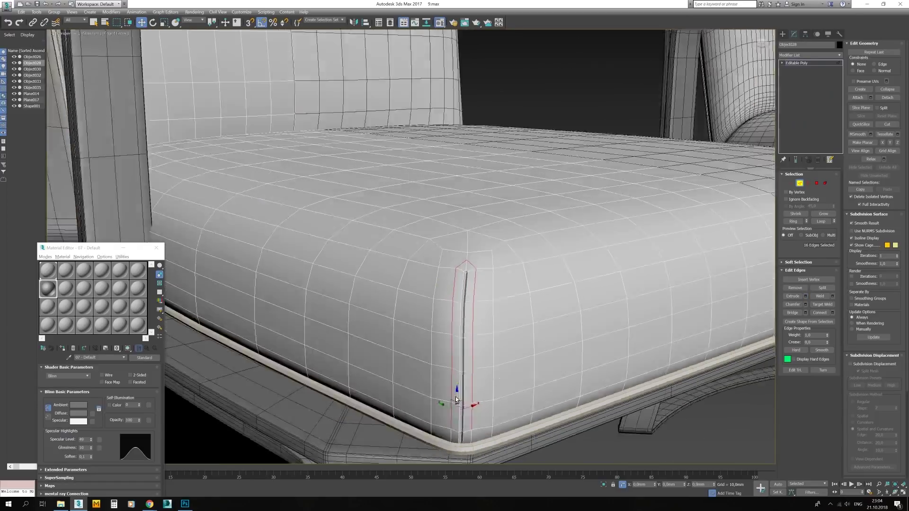
middle_click_drag(433, 438, 545, 283, "alt")
key("2")
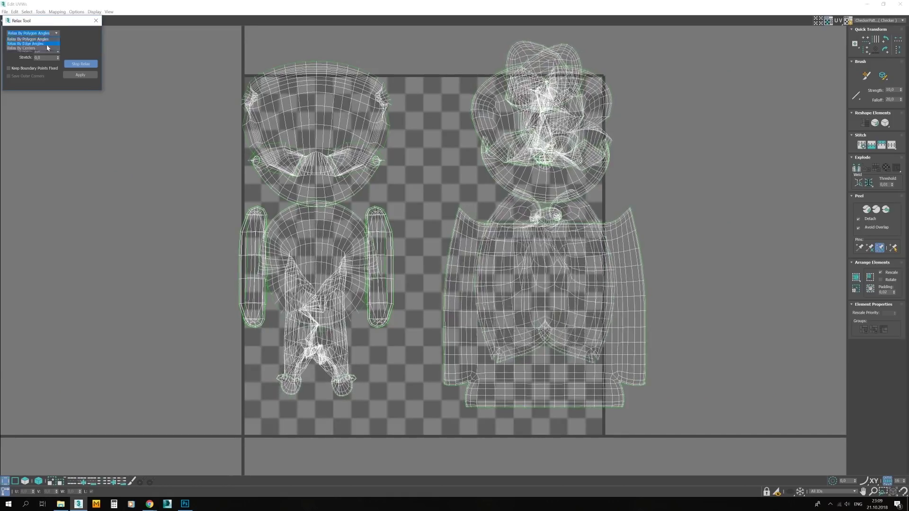
Relax the cushion's UV shells using Relax By Polygon Angles
left_click(46, 44)
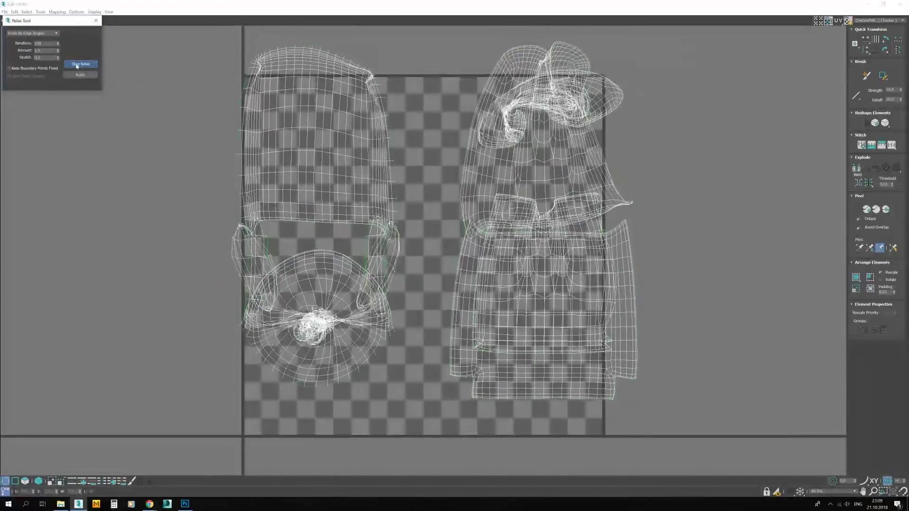
left_click(32, 33)
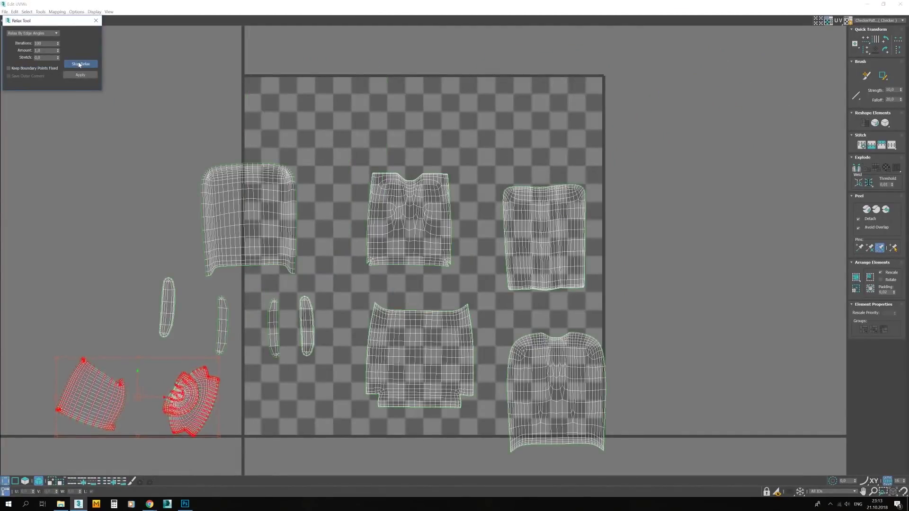
left_click(80, 65)
scroll(180, 426, "up", 3)
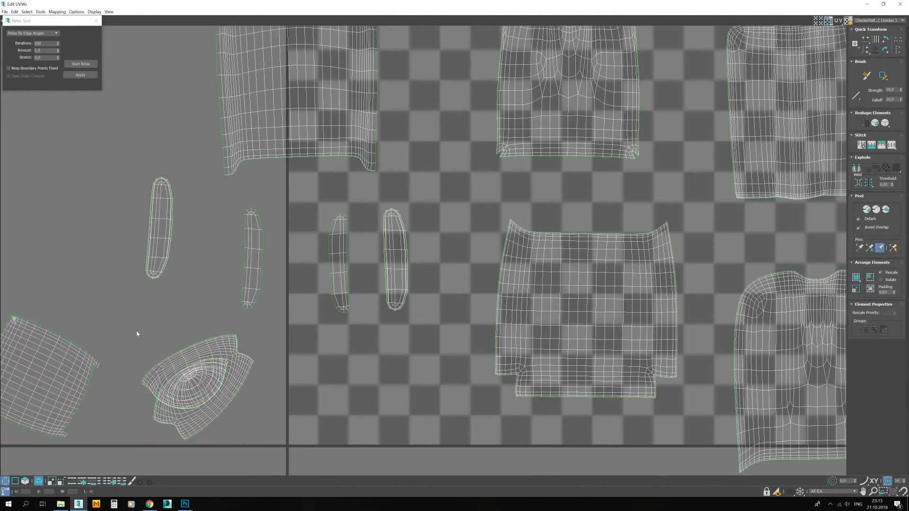
left_click(78, 65)
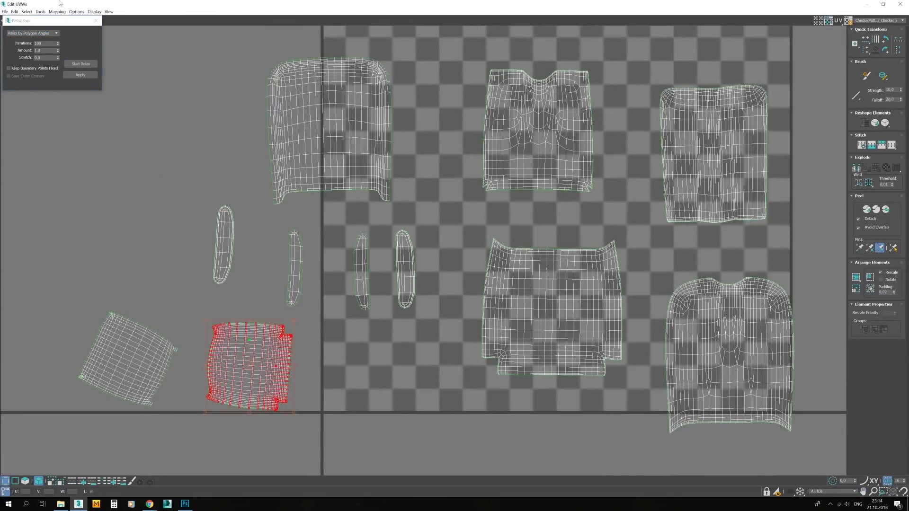
Close the UV editor and collapse the Unwrap UVW into editable poly
middle_click_drag(95, 389, 206, 228)
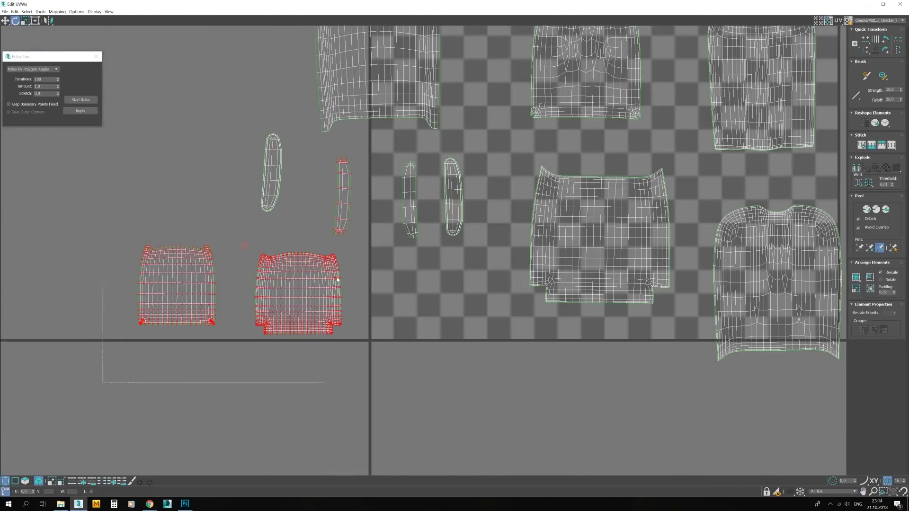
key("super+Down")
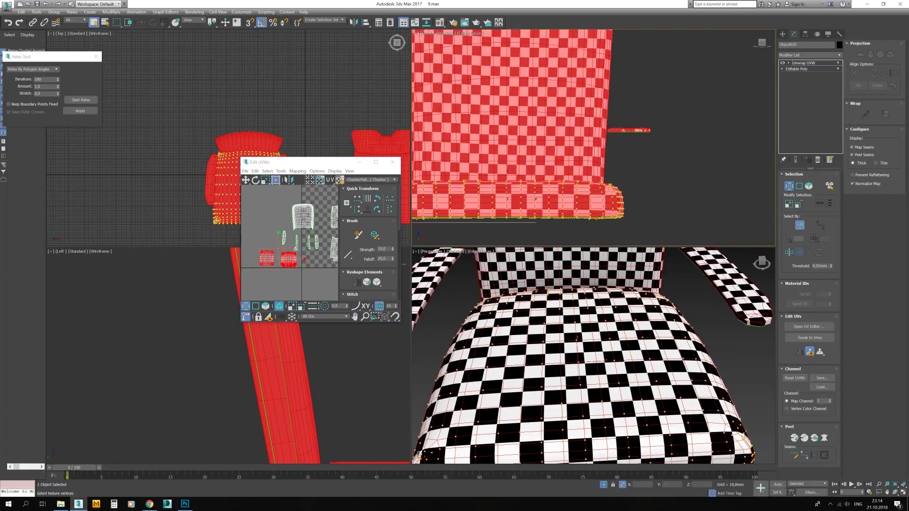
key("1")
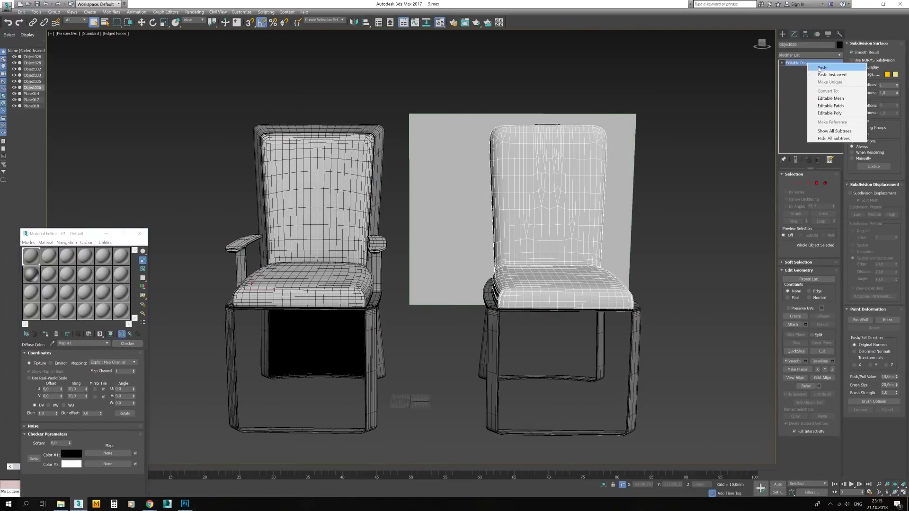
Convert the right chair to editable poly and orbit to view the chairs from behind
left_click(809, 55)
left_click(809, 316)
left_click(426, 188)
key("F4")
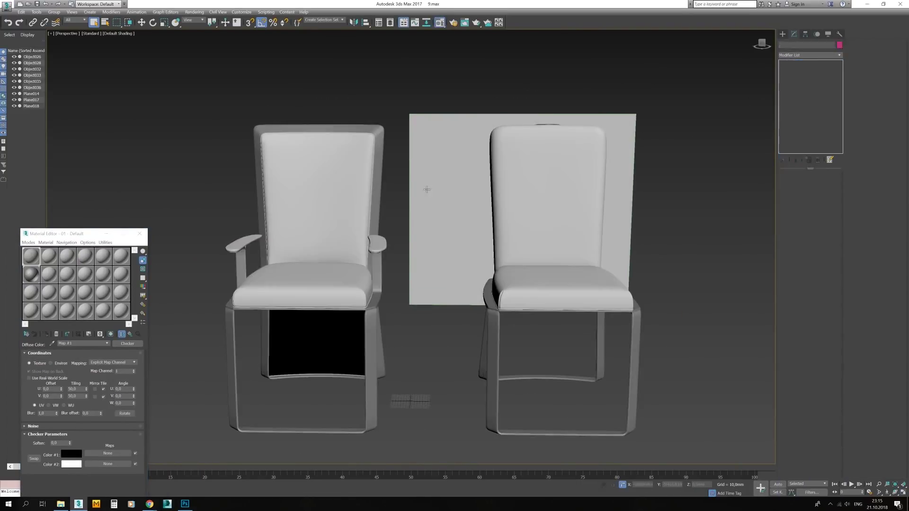
middle_click_drag(426, 189, 534, 170, "alt")
Select the right chair's back panel and convert it to editable poly
left_click(466, 223)
key("F4")
scroll(466, 222, "up", 3)
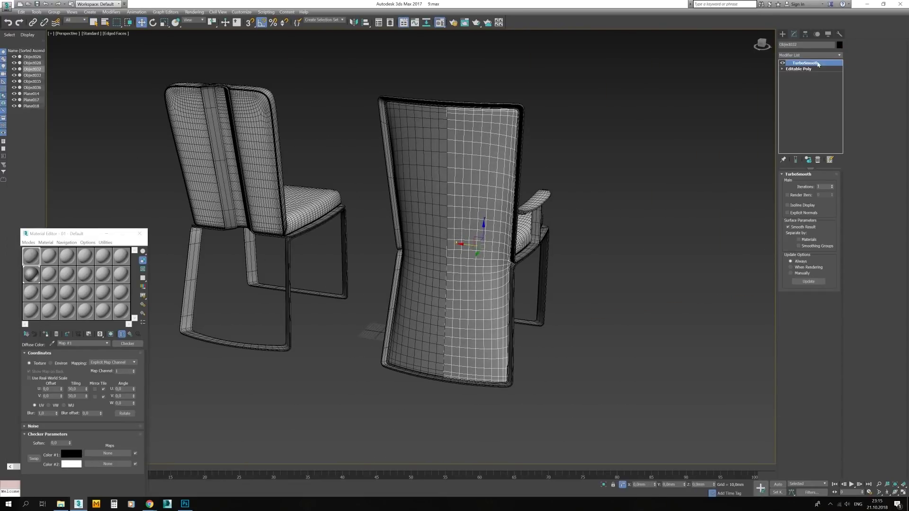
right_click(467, 197)
left_click(568, 270)
key("1")
key("F3")
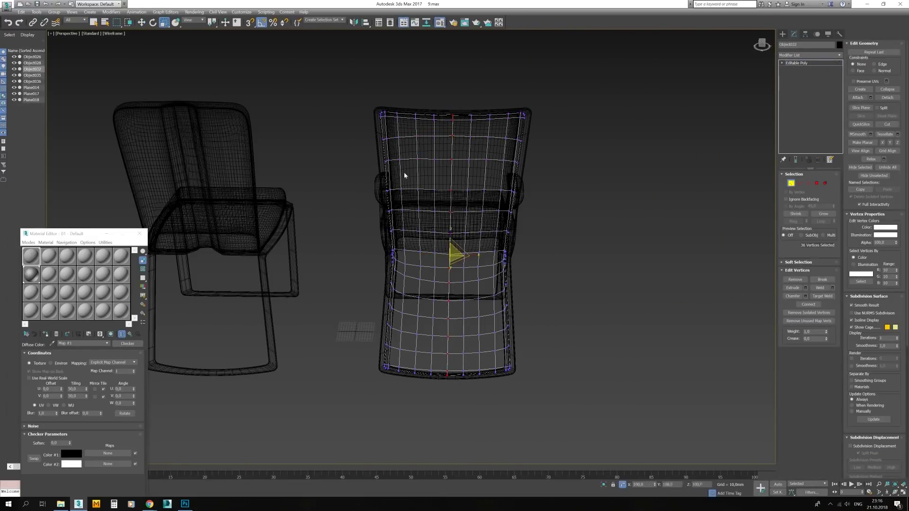
scroll(404, 175, "up", 5)
Isolate the back panel, add Shell thickness, collapse to editable poly and exit isolation
left_click(810, 54)
left_click(804, 109)
key("alt+q")
key("F3")
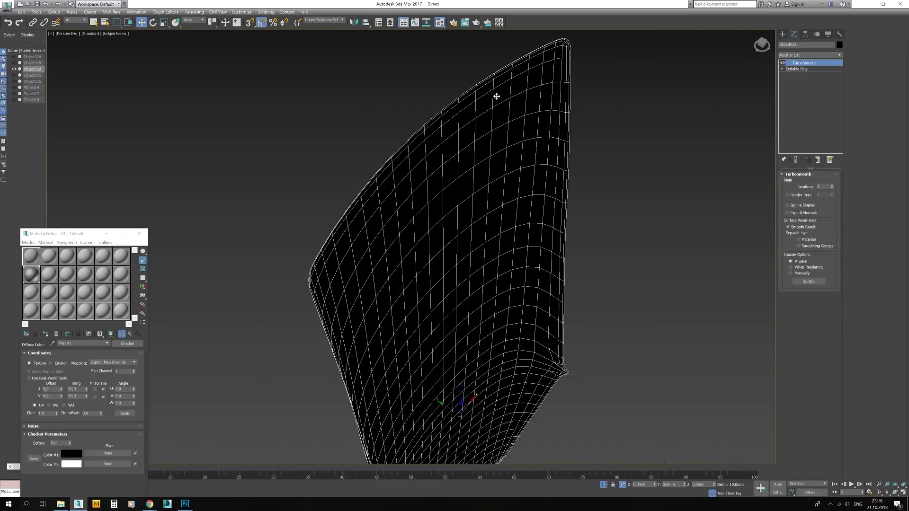
left_click(810, 55)
scroll(809, 284, "down", 1)
left_click(805, 388)
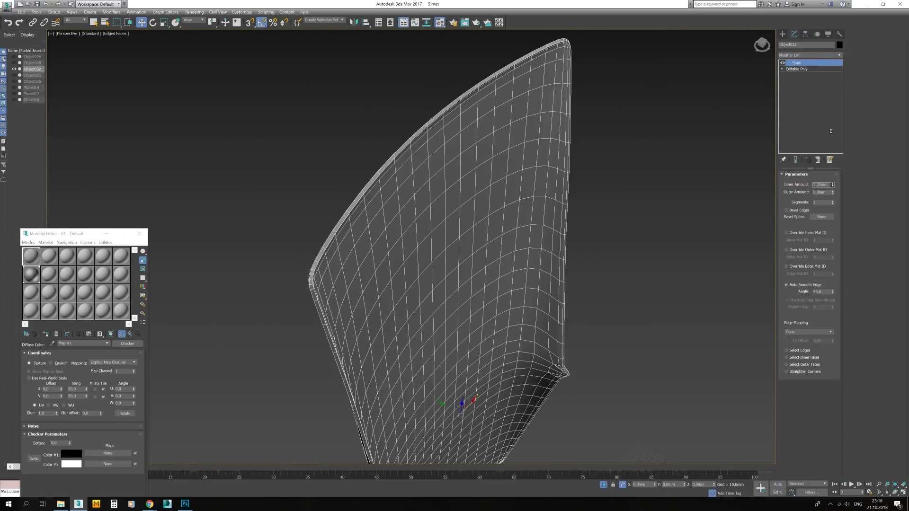
left_click(566, 231)
key("alt+q")
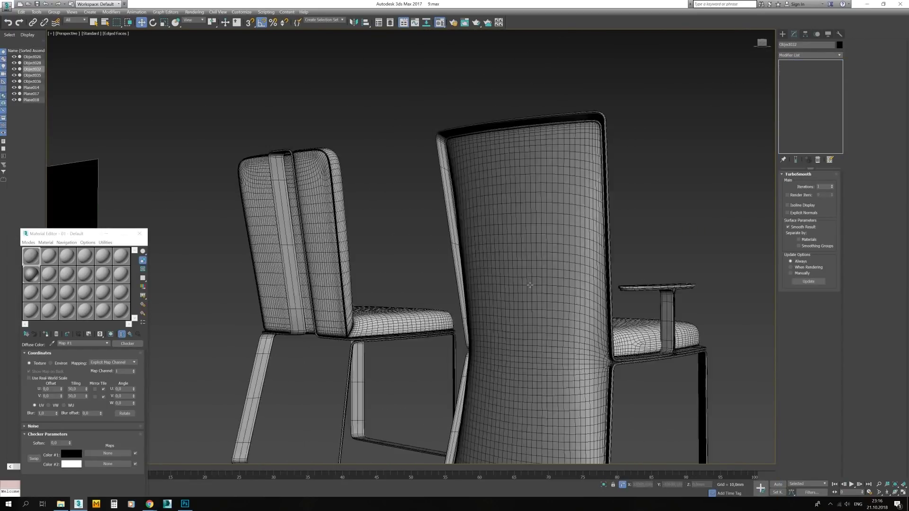
key("F4")
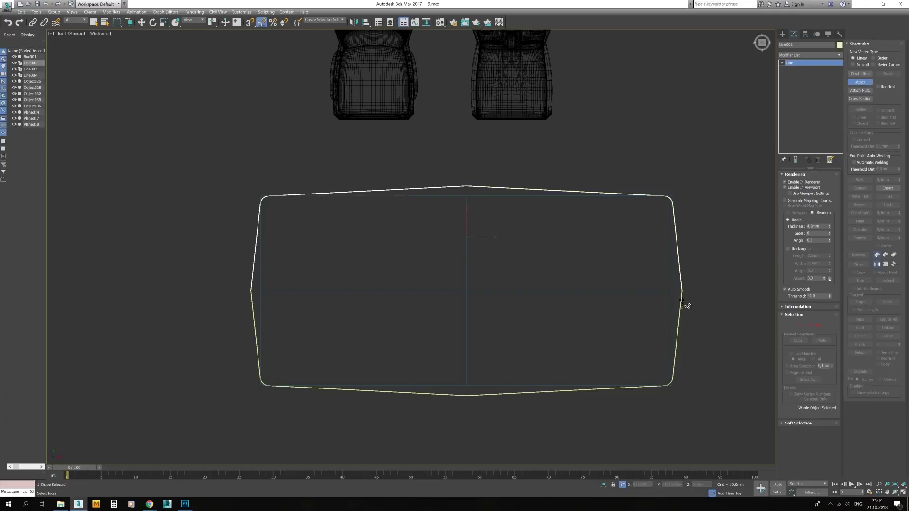
Join the tabletop outline, select its panel edge loops and chamfer them into grooves
left_click(681, 303)
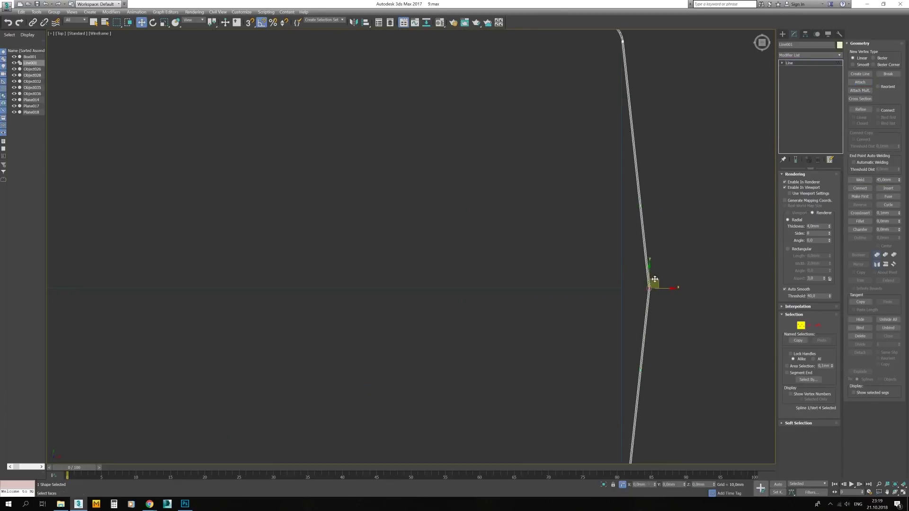
left_click(810, 55)
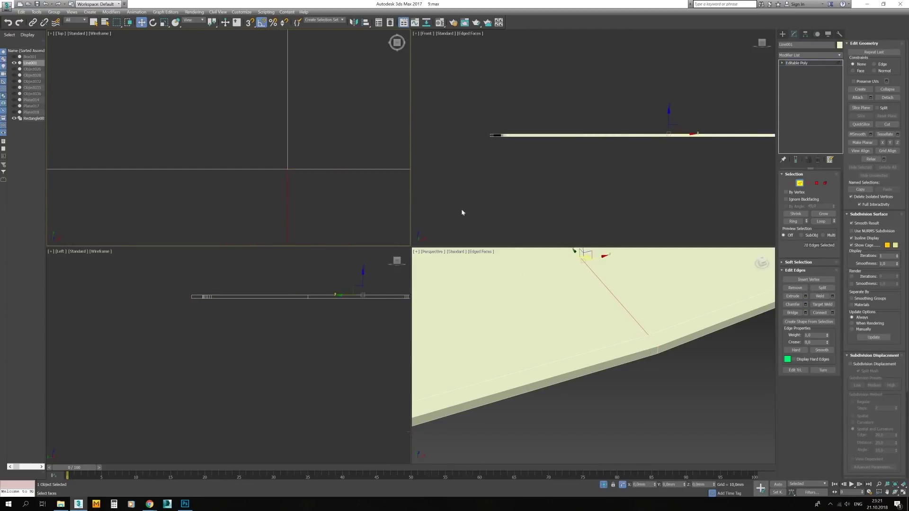
scroll(657, 349, "up", 3)
double_click(656, 349)
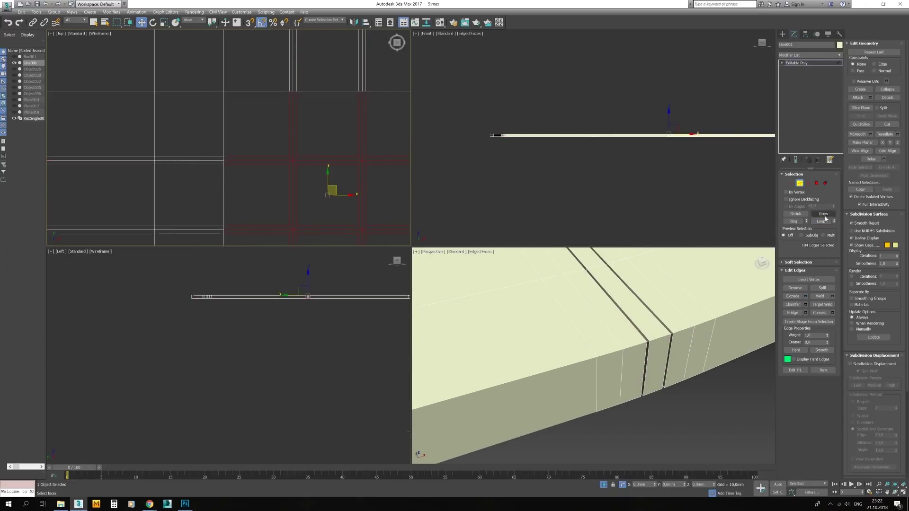
key("ctrl+shift+c")
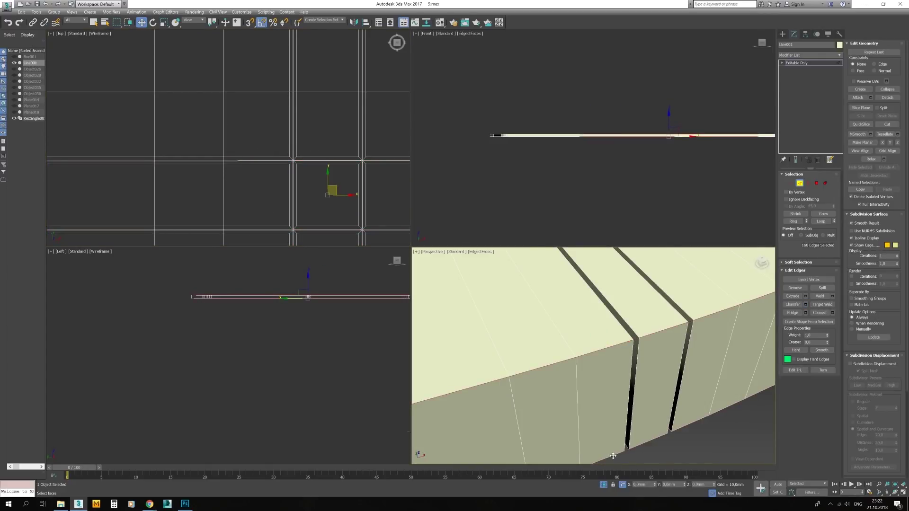
middle_click_drag(613, 456, 792, 320, "alt")
Inset the tabletop's selected side polygons
key("4")
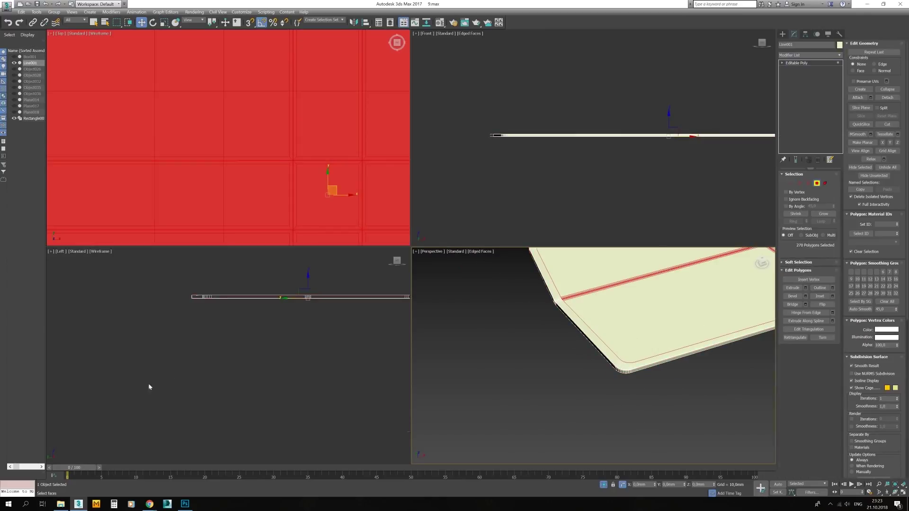
left_click(787, 215)
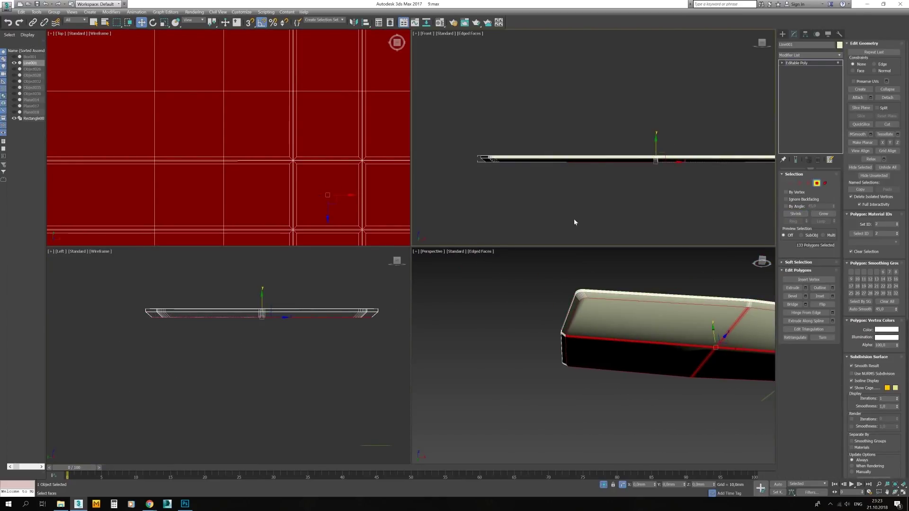
left_click(832, 297)
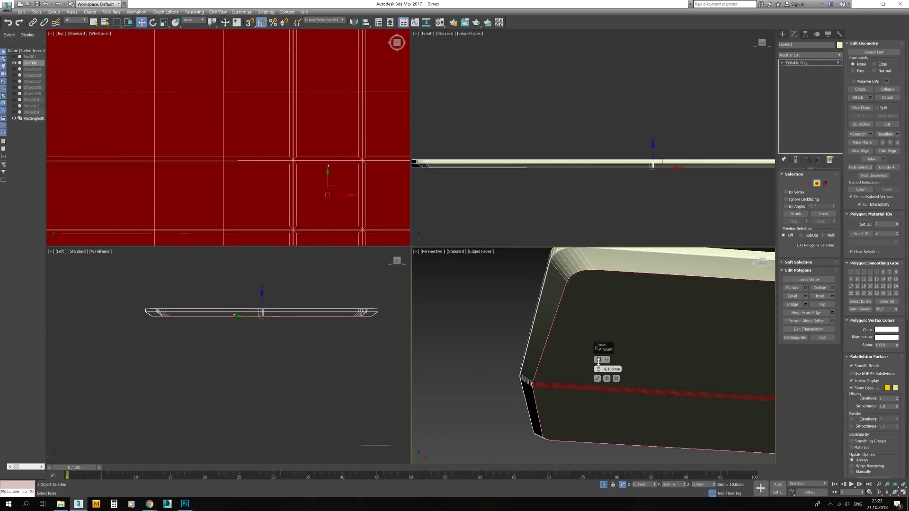
key("2")
left_click(564, 289)
scroll(613, 350, "down", 5)
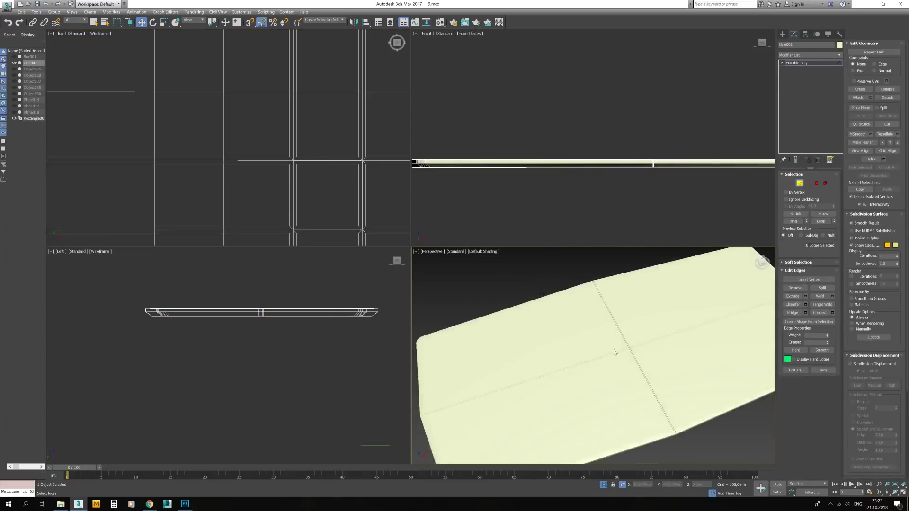
Select an edge in the maximized Top view and zoom in over the crossing edges
key("F3")
left_click(294, 142)
key("z")
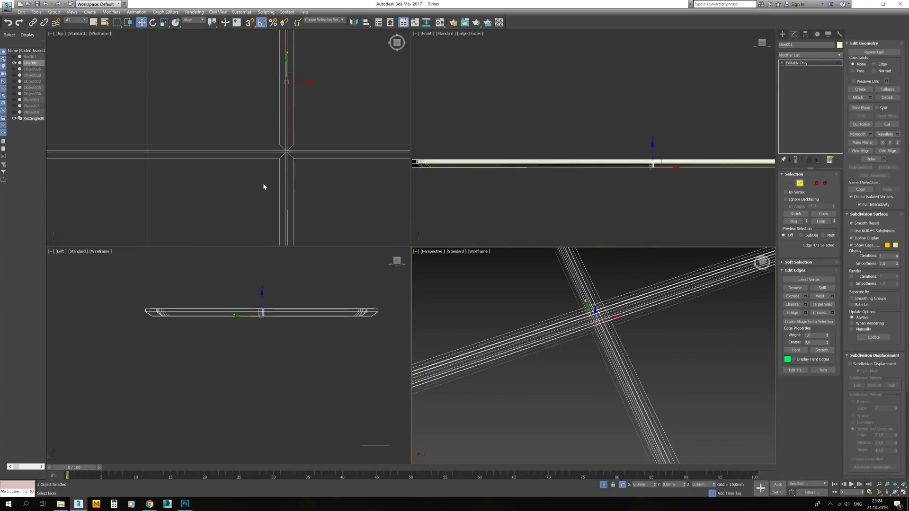
key("alt+w")
key("alt+w")
key("alt+w")
middle_click_drag(450, 234, 525, 201)
key("4")
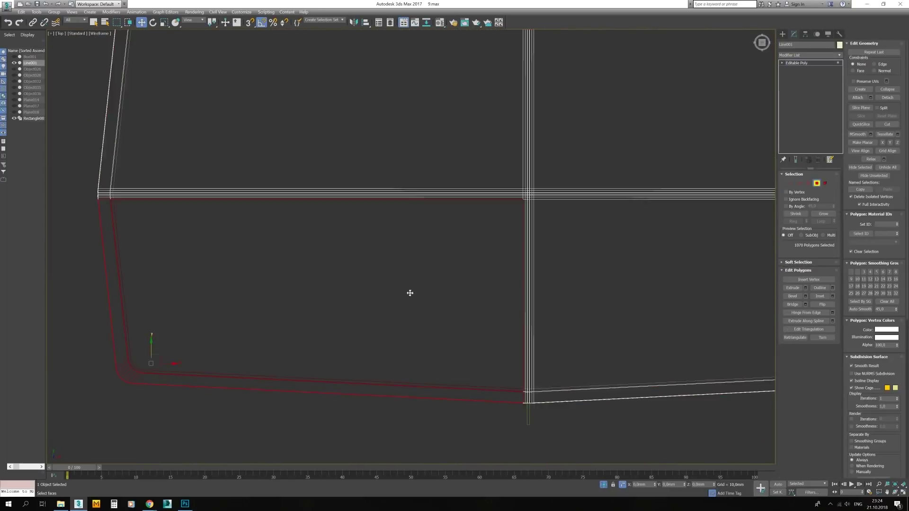
scroll(517, 254, "up", 2)
scroll(518, 254, "up", 2)
scroll(603, 230, "up", 2)
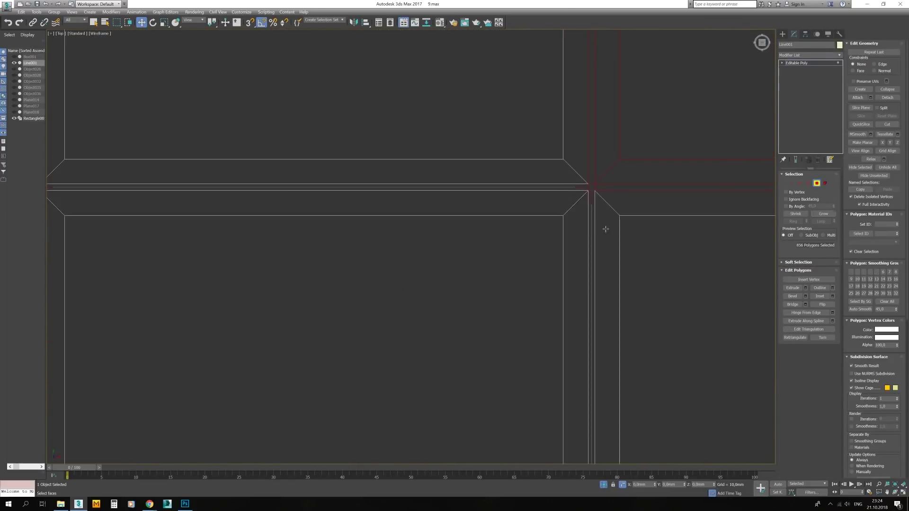
key("F3")
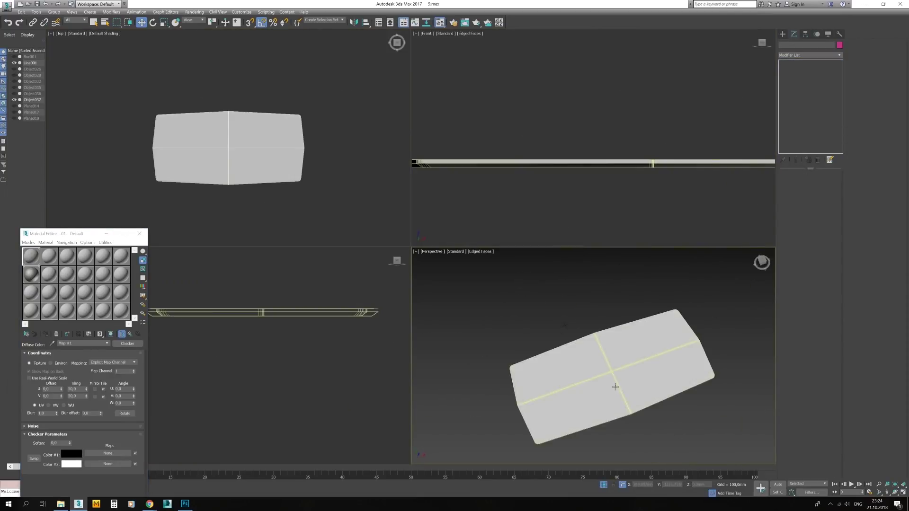
Move the purple leg panel's vertices into a frame reaching from the tabletop down to the floor
key("F4")
middle_click_drag(614, 387, 689, 425, "alt")
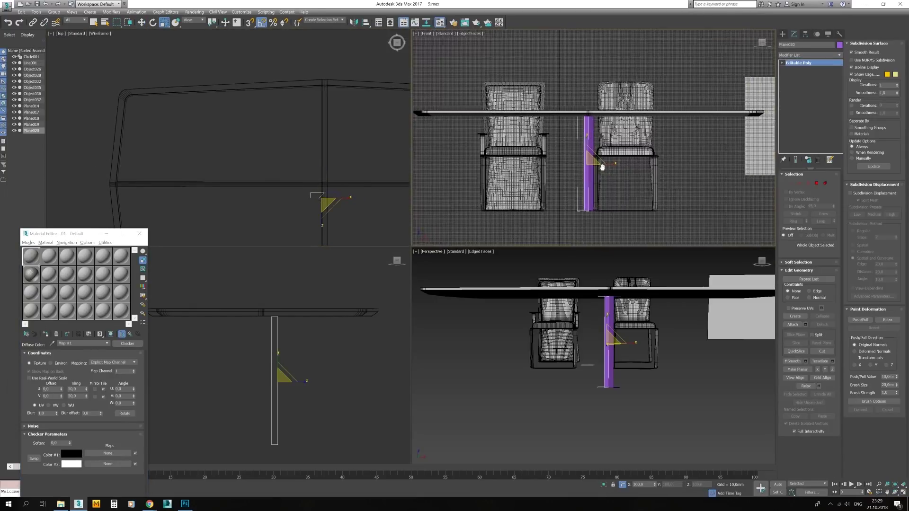
middle_click_drag(602, 166, 613, 182)
key("w")
scroll(355, 199, "up", 5)
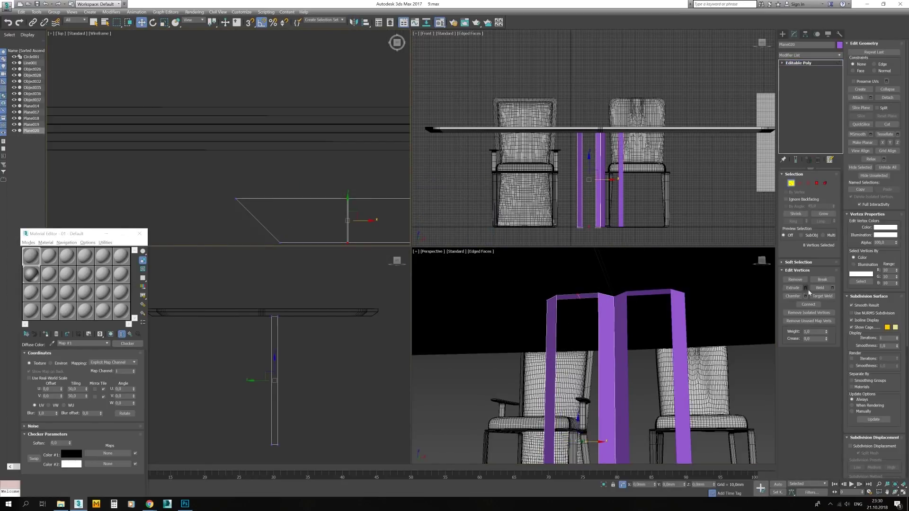
key("1")
key("z")
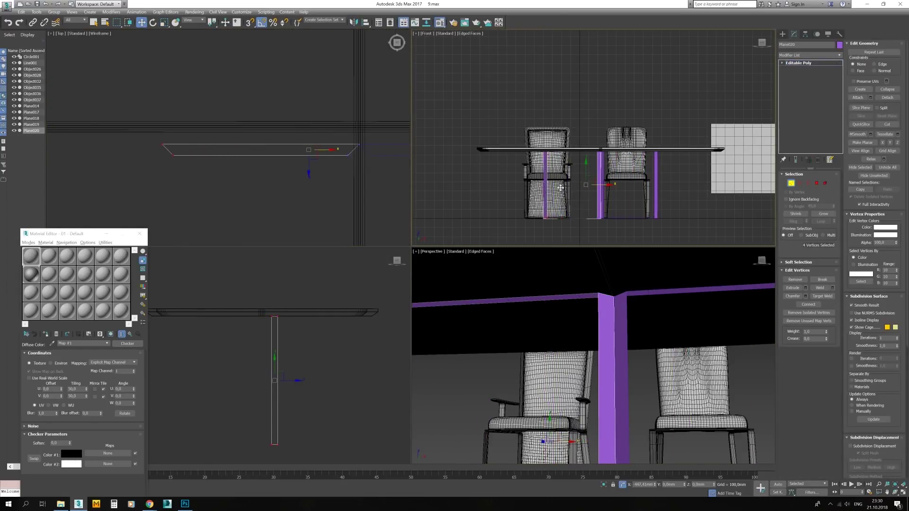
middle_click_drag(619, 325, 591, 332, "alt")
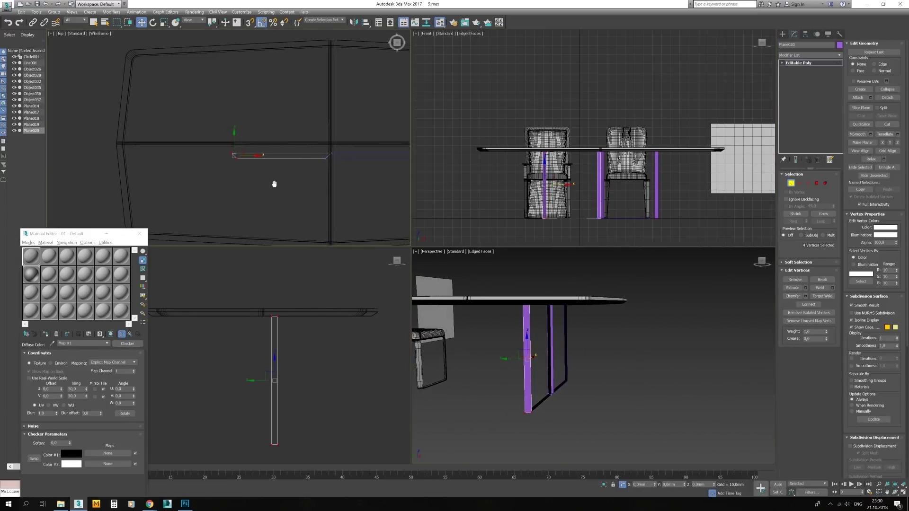
key("alt+w")
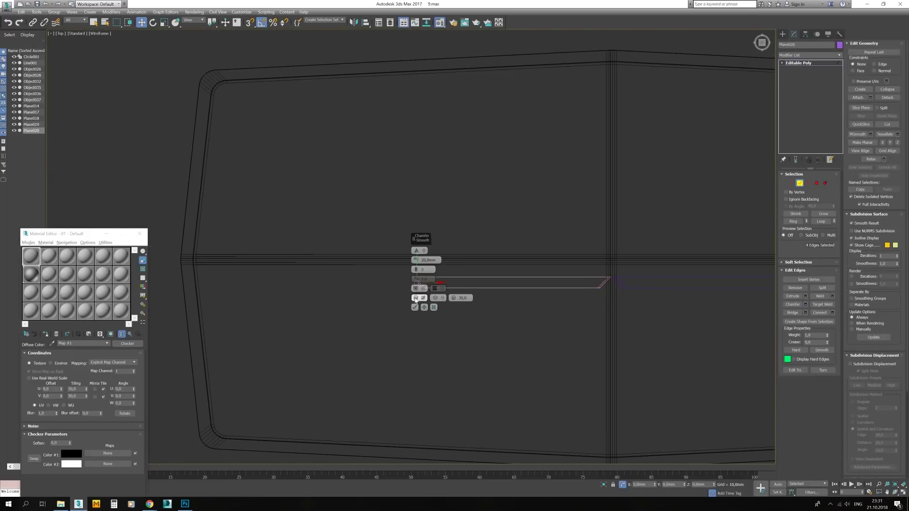
Commit the chamfer, connect segments along the strip and curve it 47° with a Bend modifier
left_click(415, 307)
left_click(832, 313)
left_click(415, 282)
key("z")
left_click(811, 55)
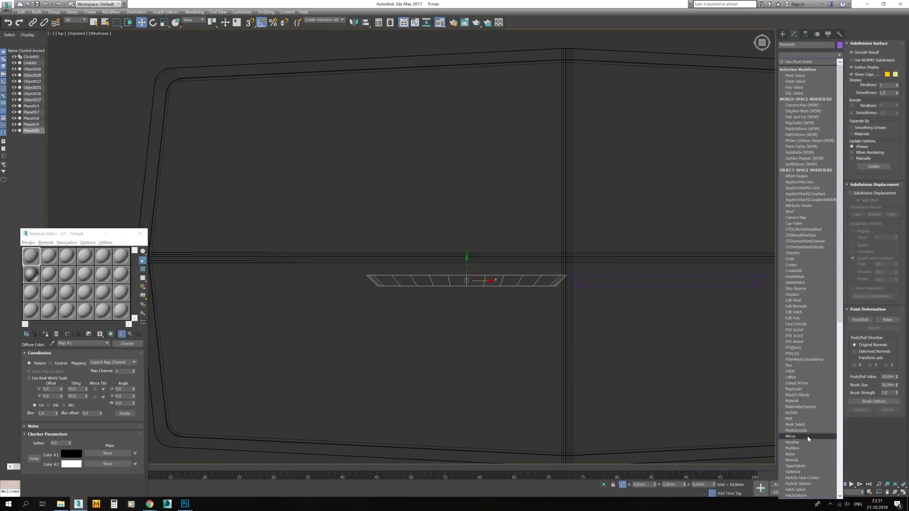
left_click(804, 212)
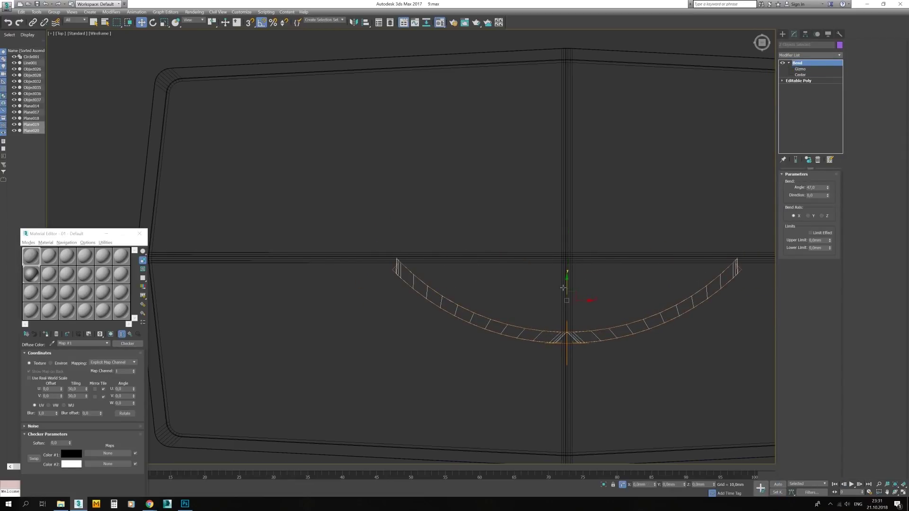
scroll(563, 287, "down", 4)
left_click(800, 69)
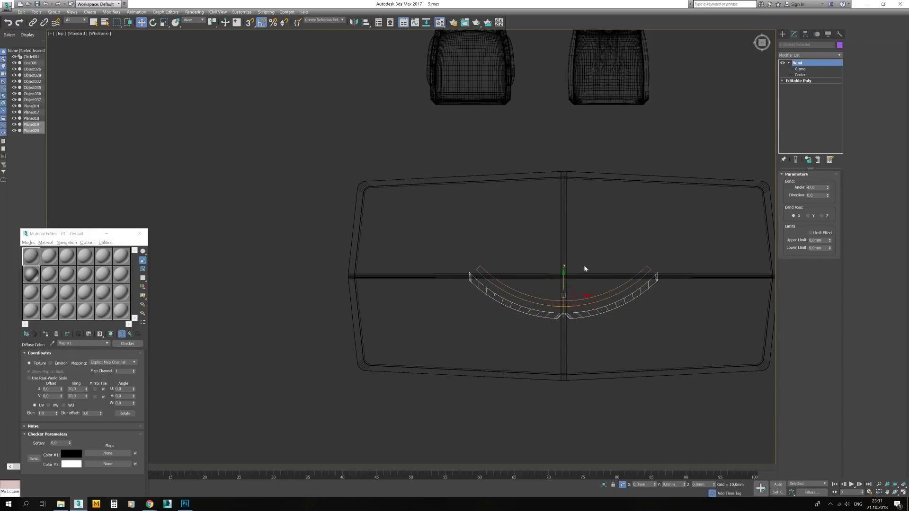
Mirror a copy of the bent leg strip to complete the round base frame
left_click(440, 268)
left_click(435, 308)
scroll(574, 250, "up", 3)
scroll(574, 250, "up", 5)
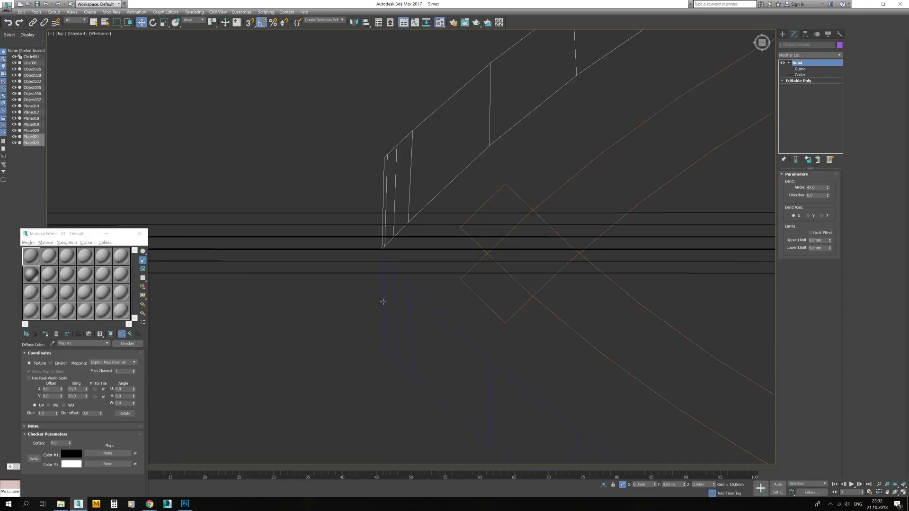
scroll(574, 250, "down", 5)
scroll(573, 248, "up", 3)
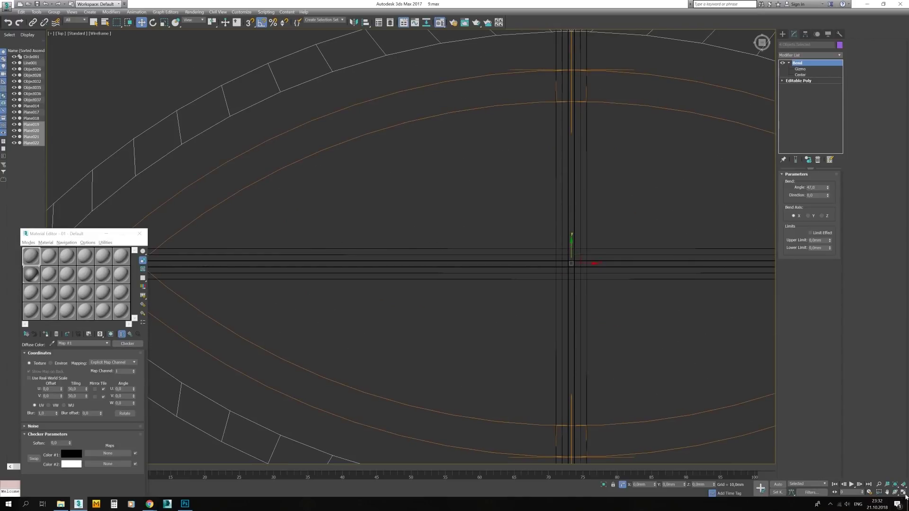
key("alt+w")
left_click(589, 199)
Give the purple leg frame Shell thickness and convert it to editable poly
key("alt+w")
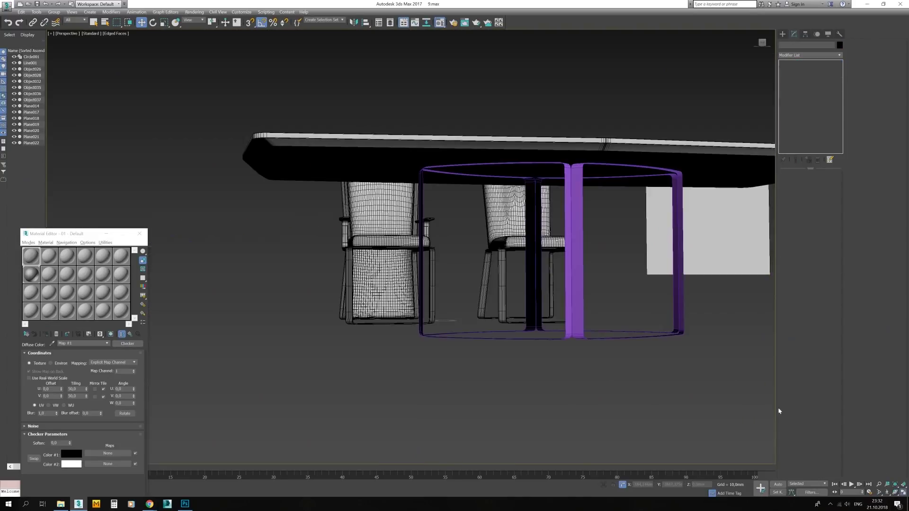
scroll(574, 182, "up", 3)
left_click(575, 182)
middle_click_drag(560, 405, 544, 399, "alt")
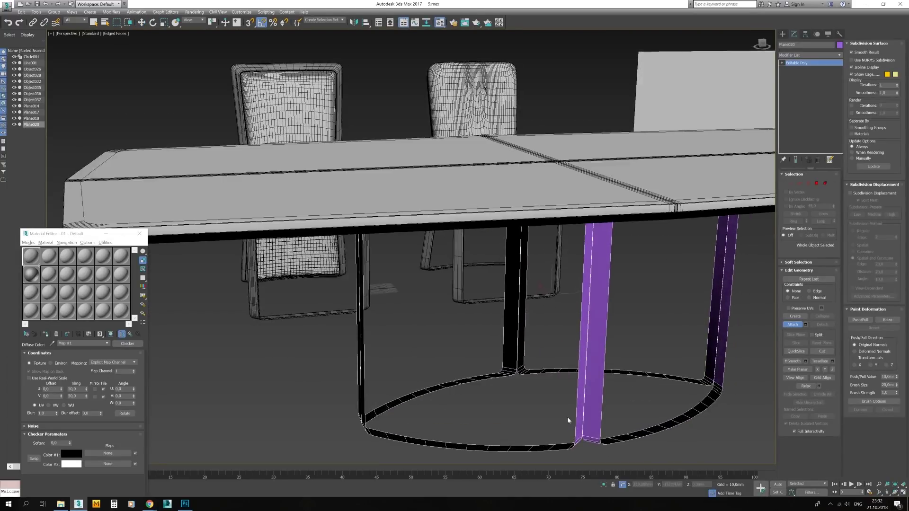
scroll(544, 400, "up", 3)
left_click(838, 55)
left_click(789, 470)
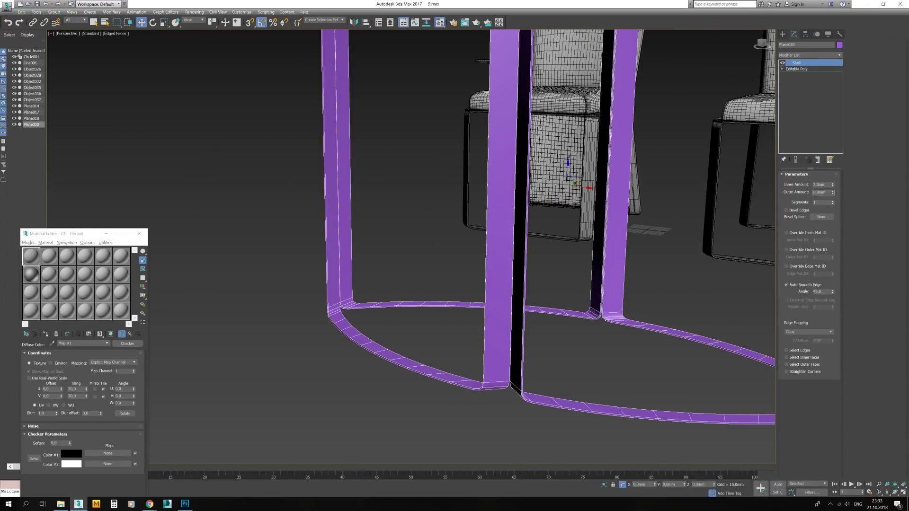
left_click(591, 433)
scroll(574, 284, "up", 5)
Chamfer the leg frame's edges and smooth it with TurboSmooth
key("2")
key("ctrl+a")
left_click(806, 304)
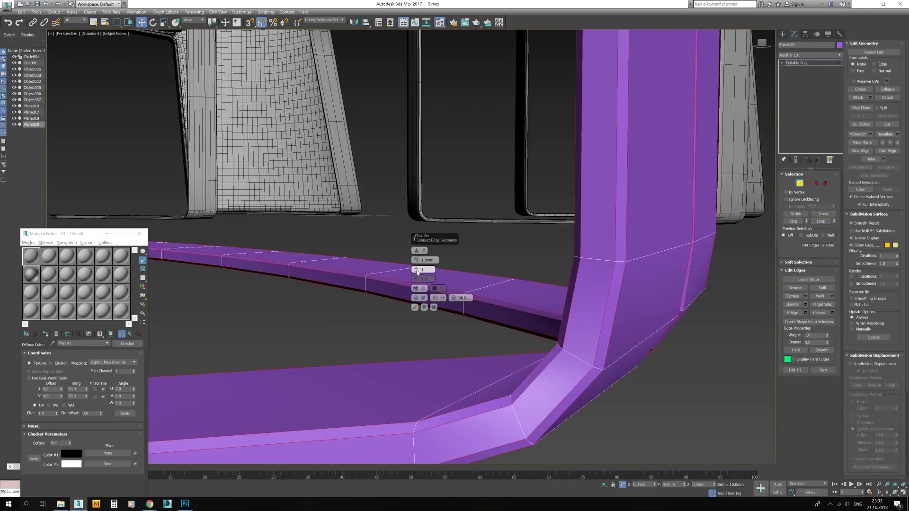
left_click(414, 307)
scroll(534, 340, "down", 5)
middle_click_drag(534, 341, 449, 367, "alt")
scroll(432, 349, "down", 3)
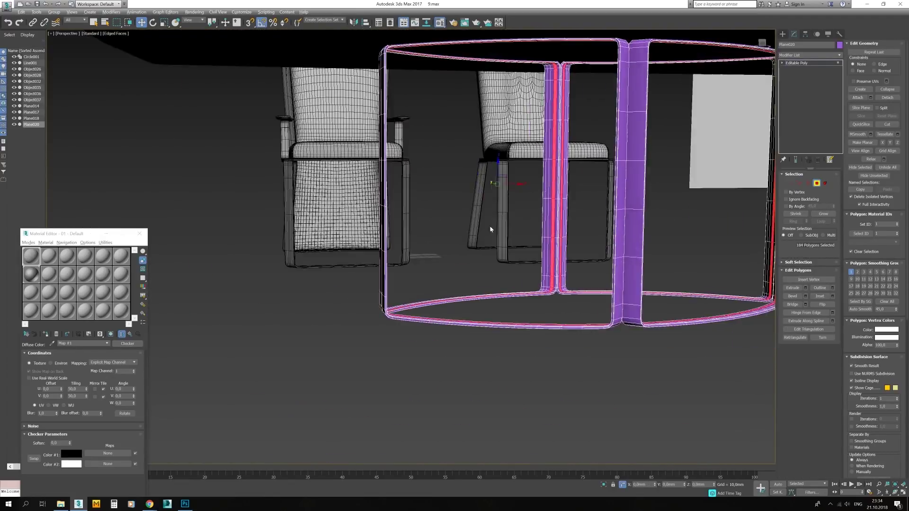
scroll(490, 229, "up", 5)
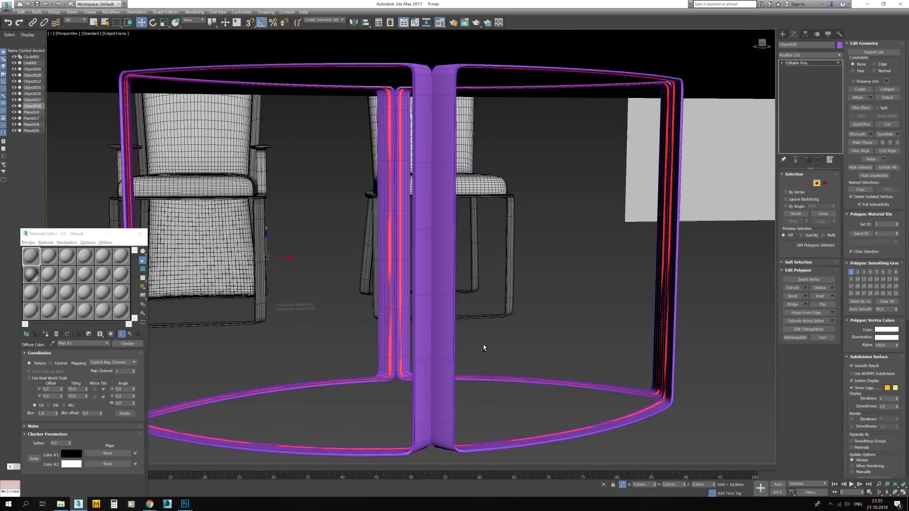
scroll(814, 274, "down", 5)
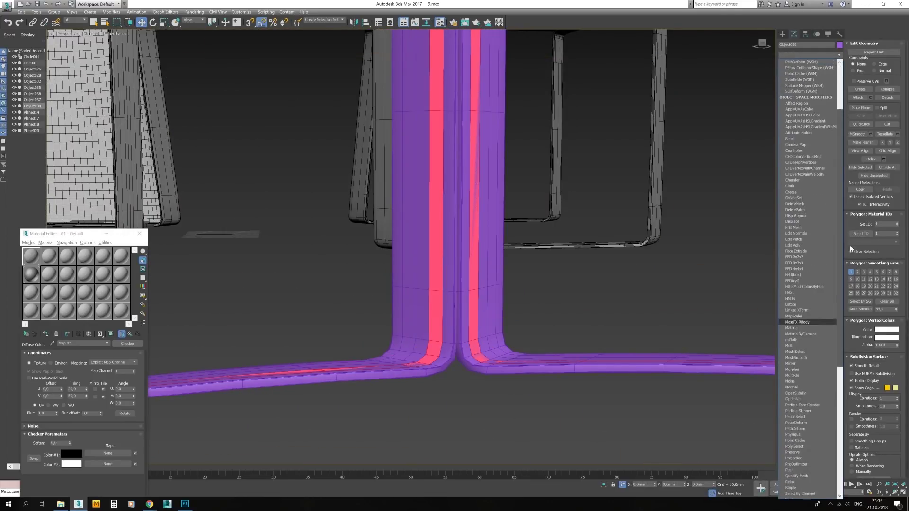
left_click(814, 275)
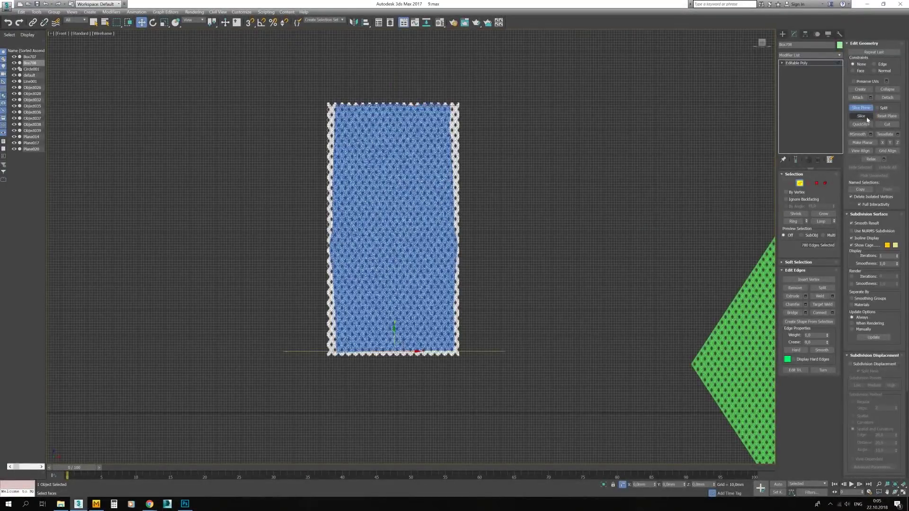
Select the lace border strip on Box708's side as an element and delete it
scroll(495, 375, "up", 2)
scroll(495, 375, "up", 2)
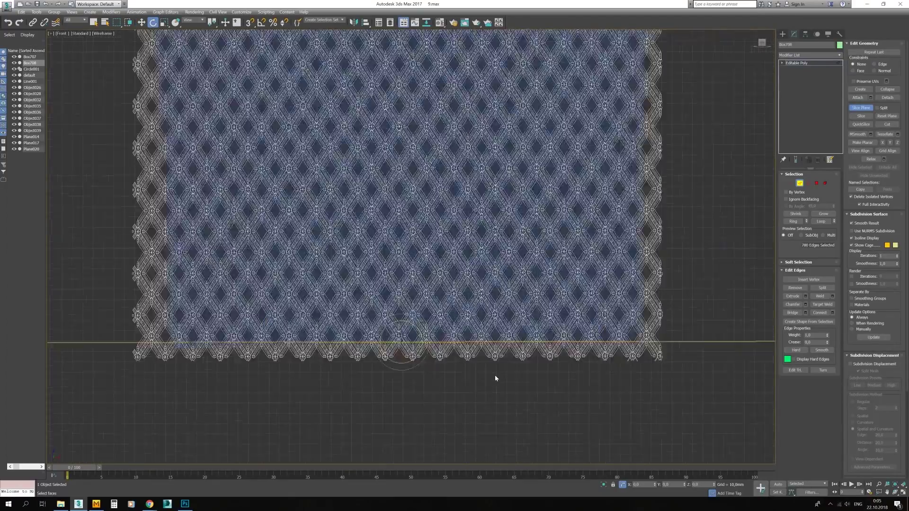
scroll(305, 284, "up", 2)
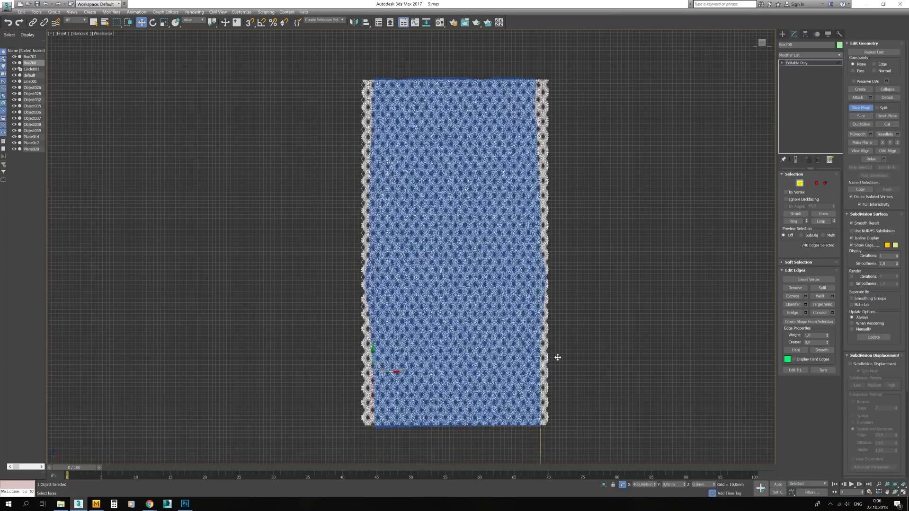
key("4")
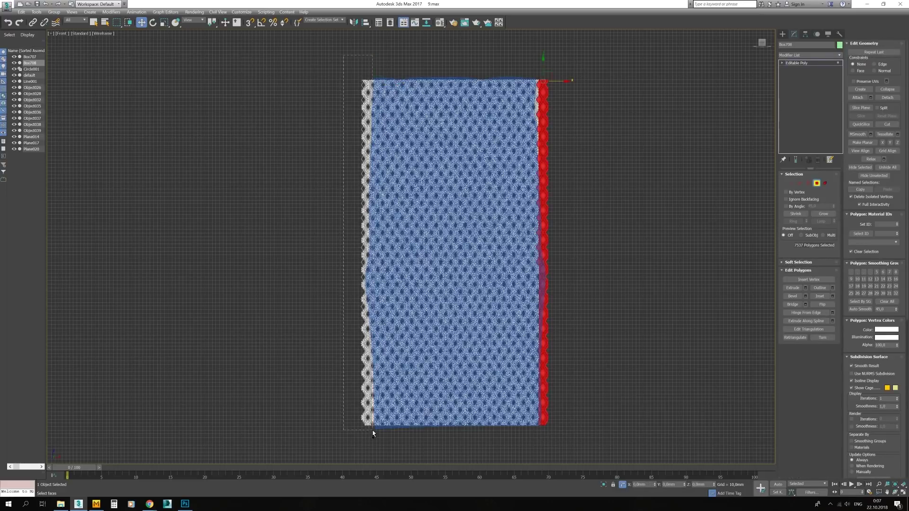
scroll(503, 239, "up", 5)
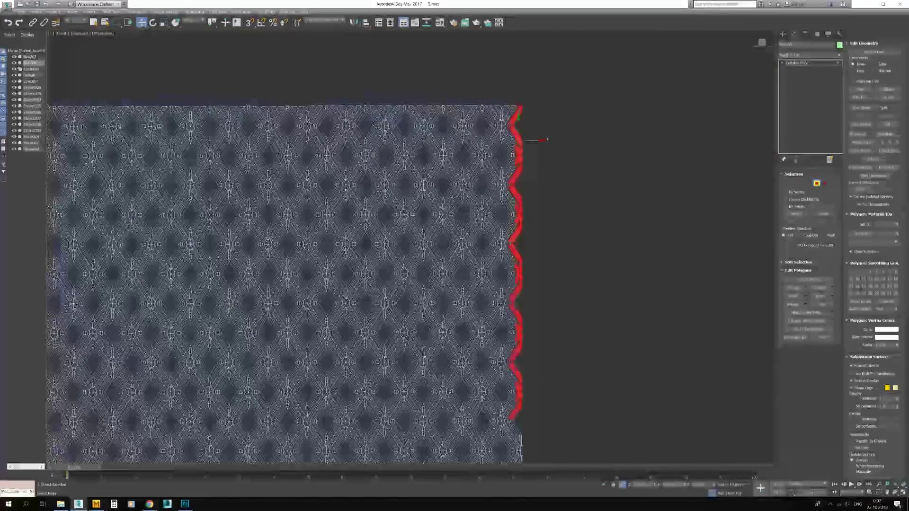
key("5")
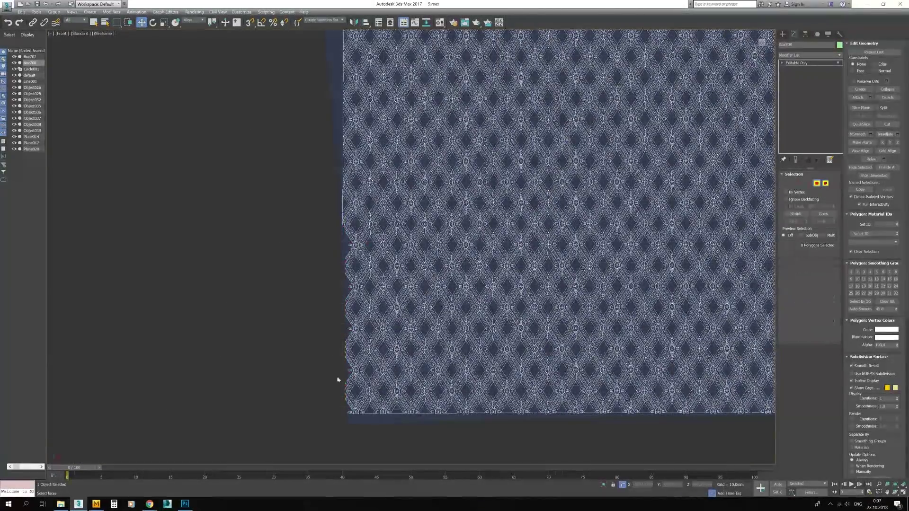
left_click(353, 241)
scroll(353, 240, "down", 3)
key("ctrl+z")
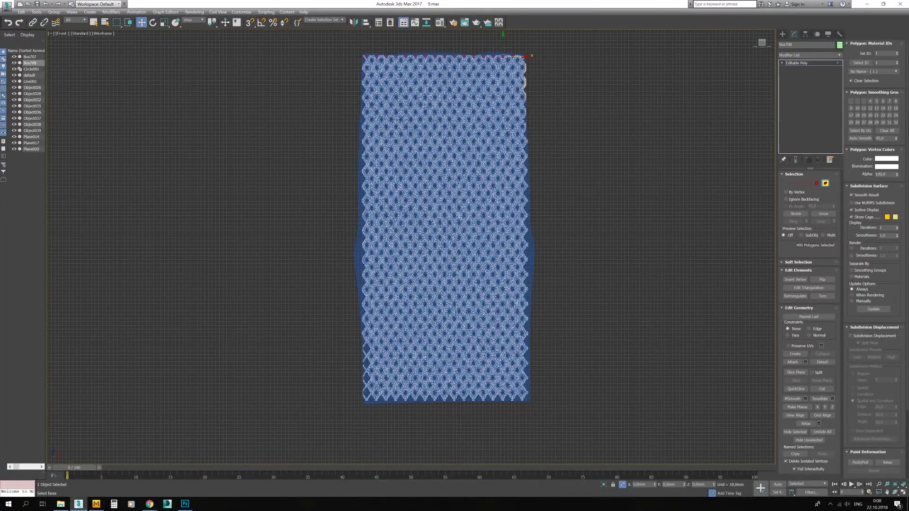
key("5")
key("alt+w")
scroll(550, 383, "down", 3)
Add a Bend to the lattice panel, centre it on the panel end and set Angle to 58.5
scroll(550, 382, "down", 4)
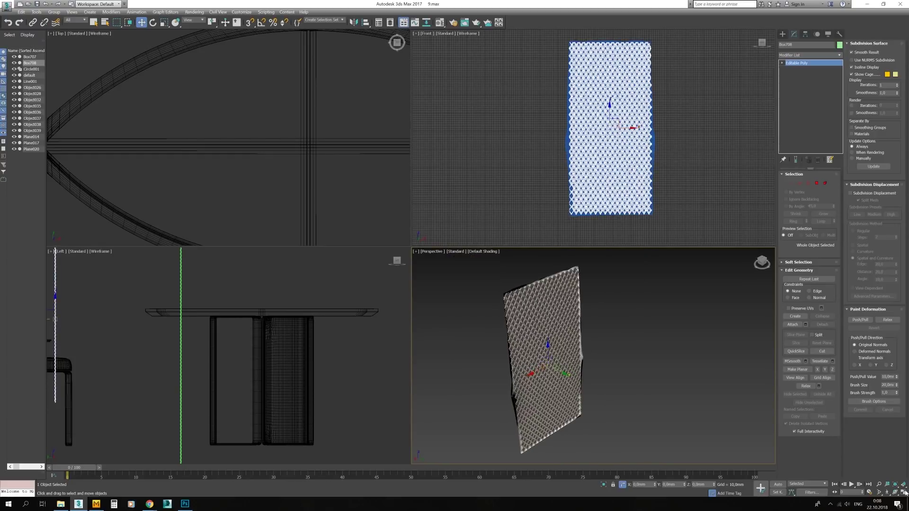
key("alt+w")
left_click(809, 54)
left_click(795, 310)
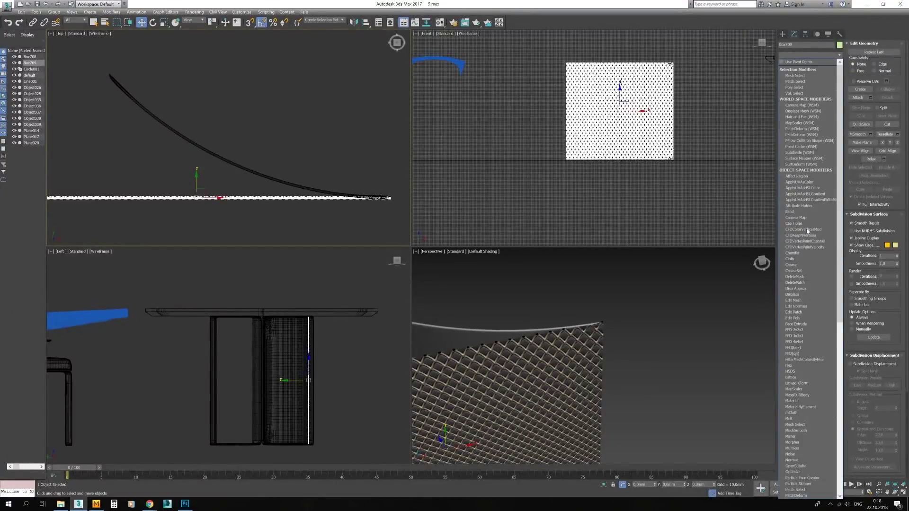
scroll(807, 231, "up", 1)
left_click(807, 230)
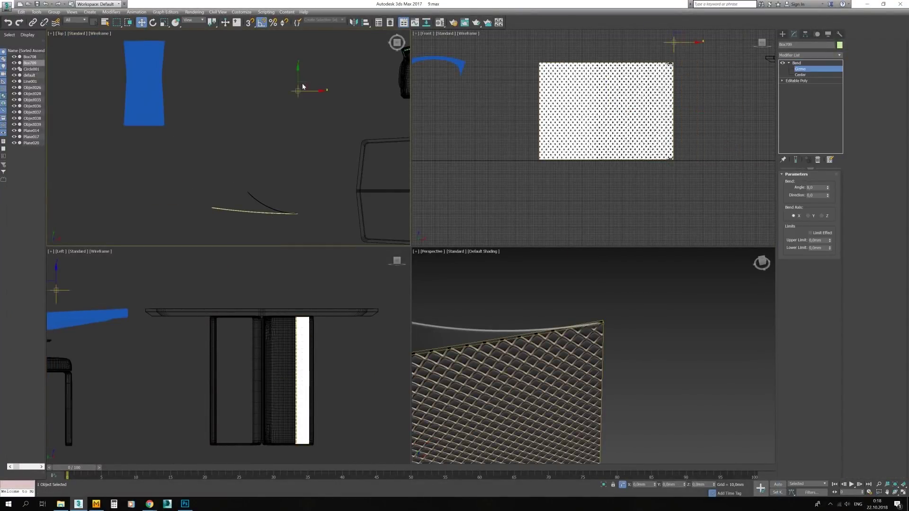
left_click_drag(303, 87, 299, 217)
scroll(299, 217, "up", 5)
left_click_drag(828, 187, 824, 163)
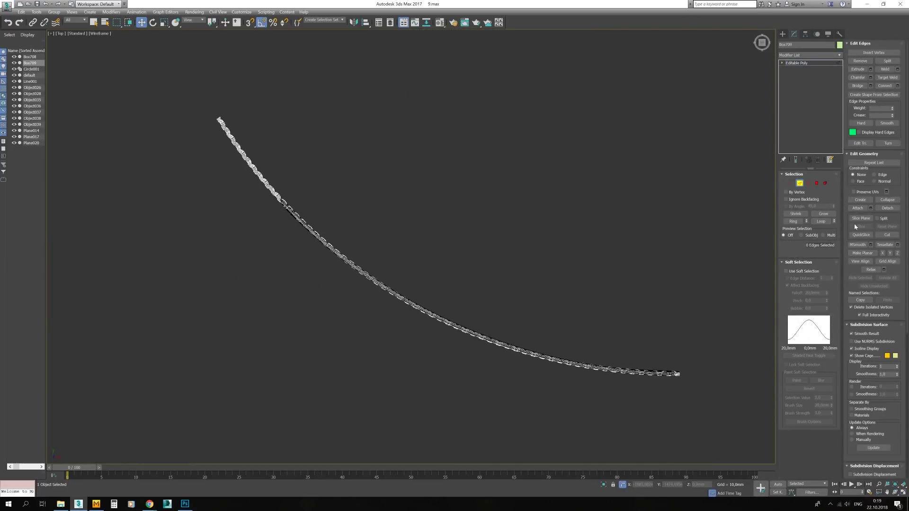
Delete the stray extra element from the curved mesh panel
scroll(290, 218, "up", 6)
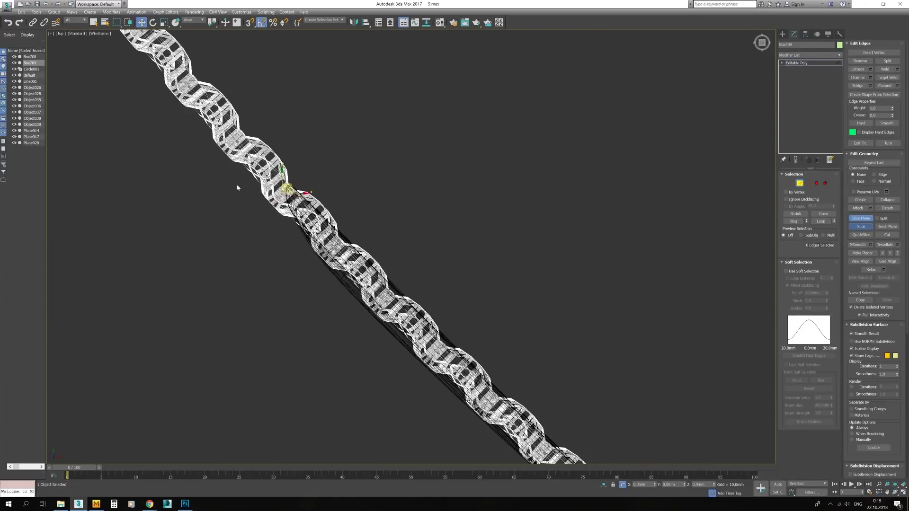
scroll(238, 188, "up", 3)
key("4")
key("5")
left_click(357, 281)
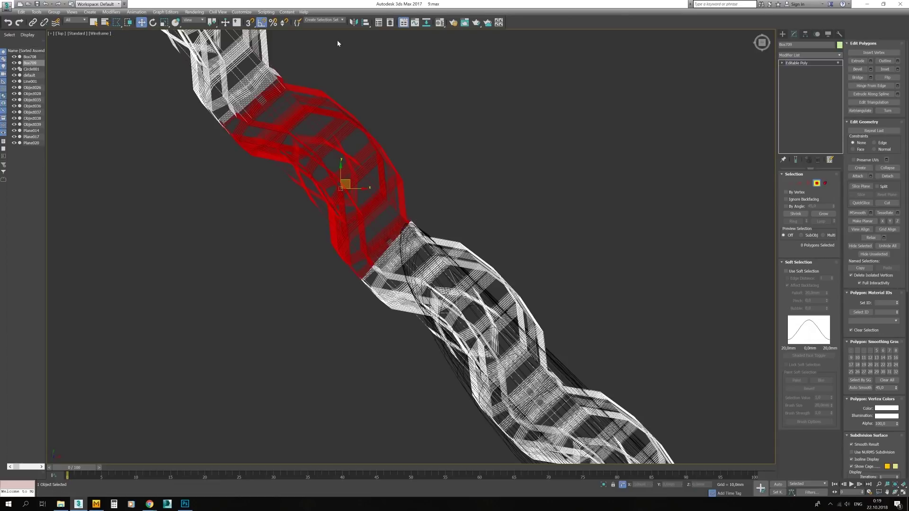
key("alt+w")
scroll(265, 156, "down", 4)
left_click(556, 370)
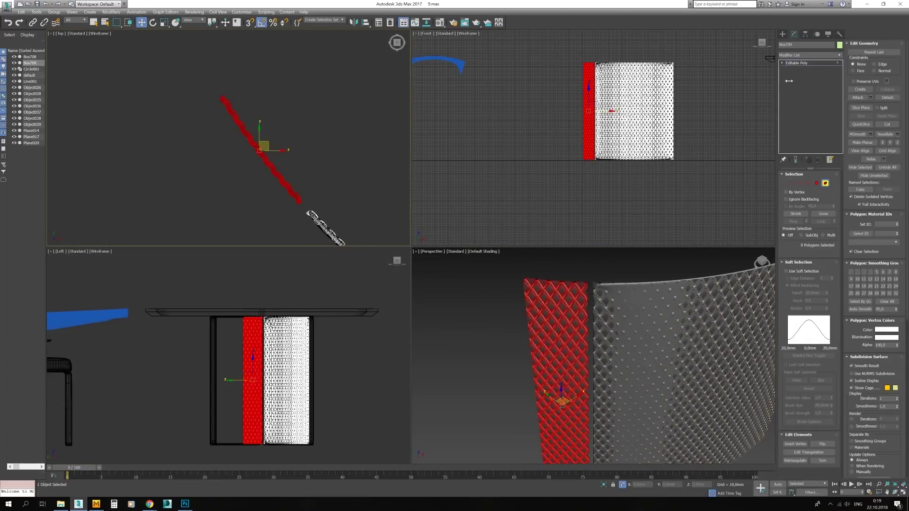
key("Delete")
Mirror the curved panel as copies twice so panels surround the drum base
mouse_move(592, 355)
middle_mouse_down("alt")
mouse_move(611, 375)
mouse_move(497, 328)
middle_mouse_up("alt")
scroll(610, 376, "up", 3)
left_click(354, 22)
left_click(435, 308)
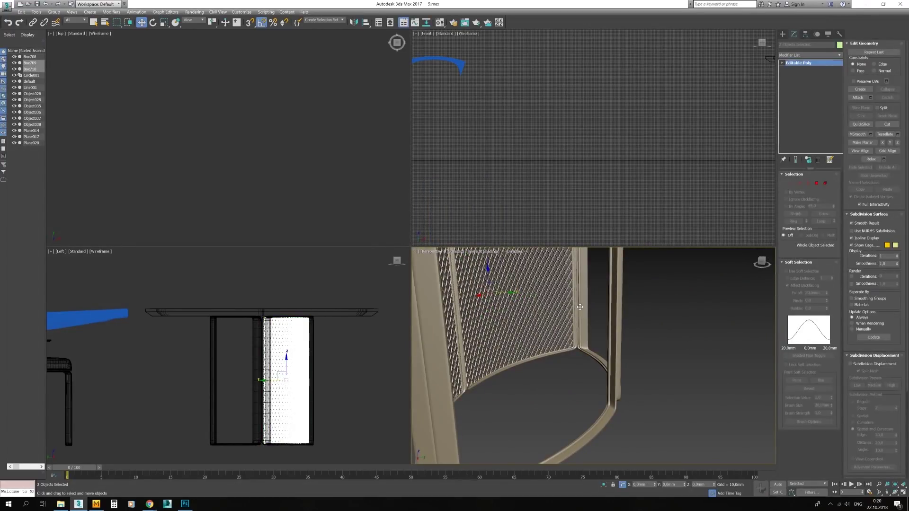
left_click(354, 22)
left_click(435, 308)
scroll(595, 315, "down", 5)
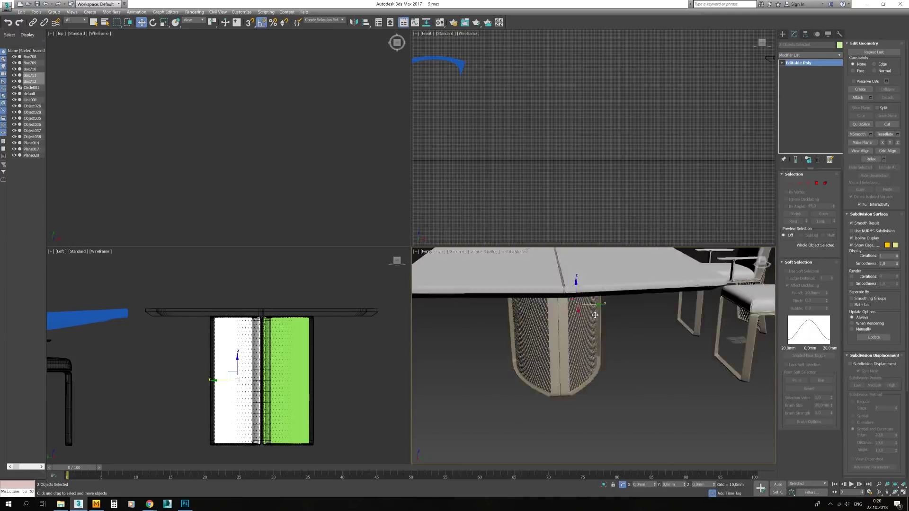
scroll(595, 314, "down", 5)
Clone one chair as a copy beside the original, with edged faces shown
left_click(670, 355)
scroll(524, 367, "up", 4)
left_click(456, 379)
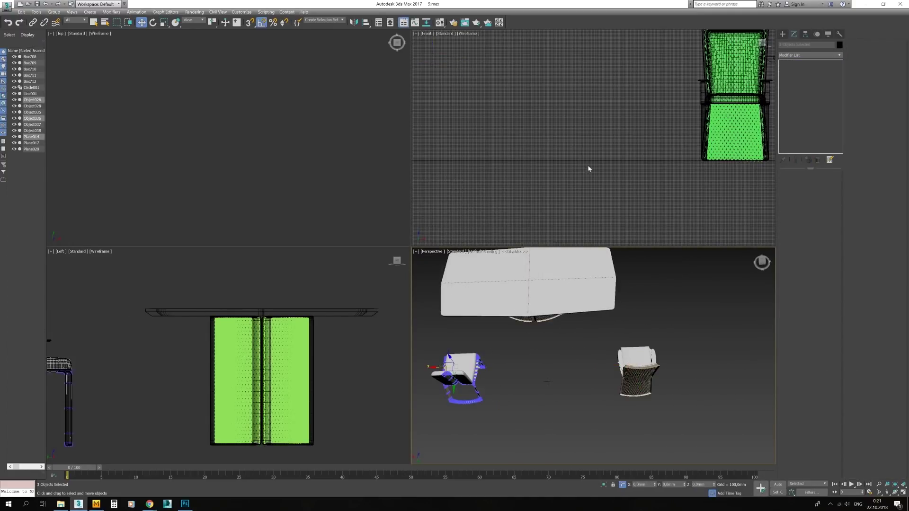
key("F3")
key("alt+w")
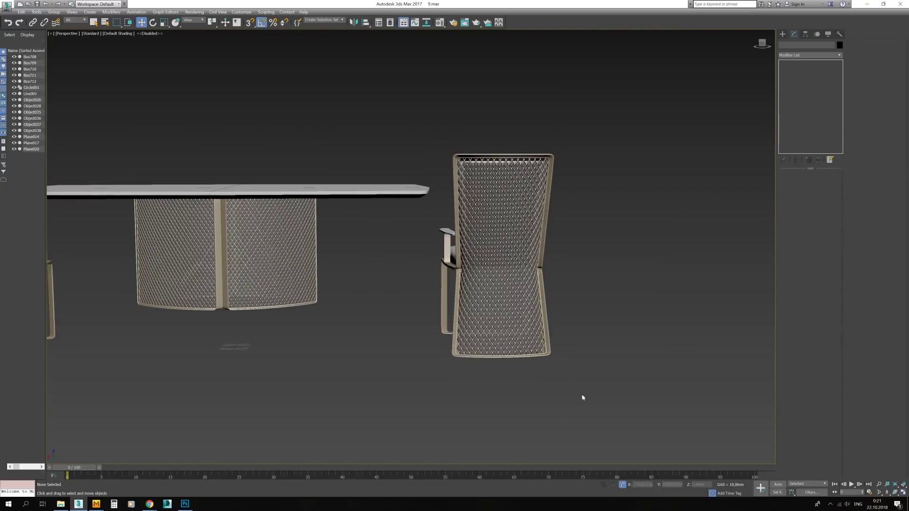
left_click_drag(497, 284, 669, 284, "shift")
left_click(436, 279)
scroll(551, 272, "up", 5)
key("F4")
Begin selecting scattered diamond faces on the cloned chair's mesh back
key("5")
scroll(552, 272, "down", 4)
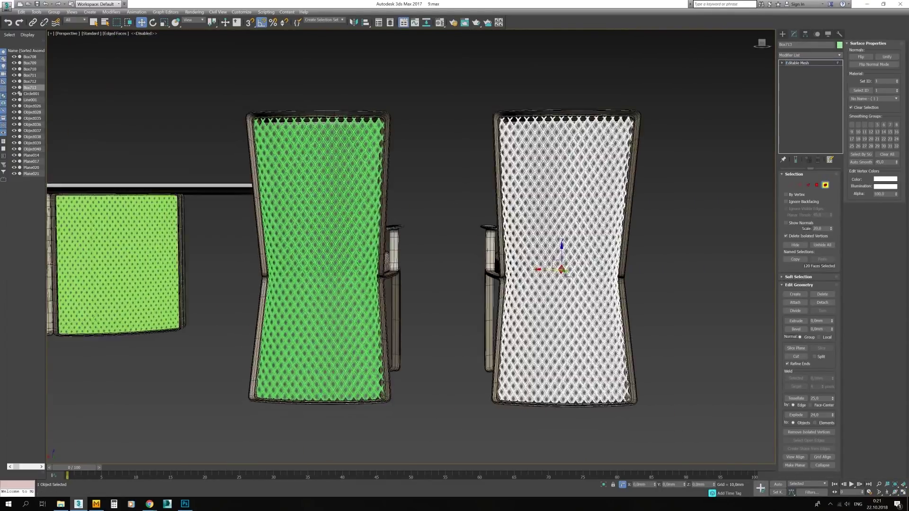
scroll(554, 284, "up", 4)
left_click(559, 299)
scroll(558, 299, "down", 4)
scroll(559, 300, "up", 2)
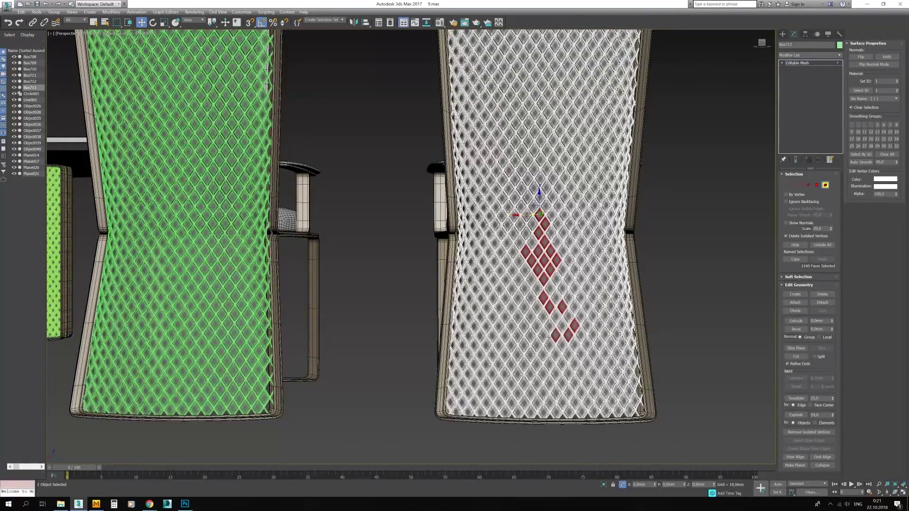
scroll(546, 228, "down", 3)
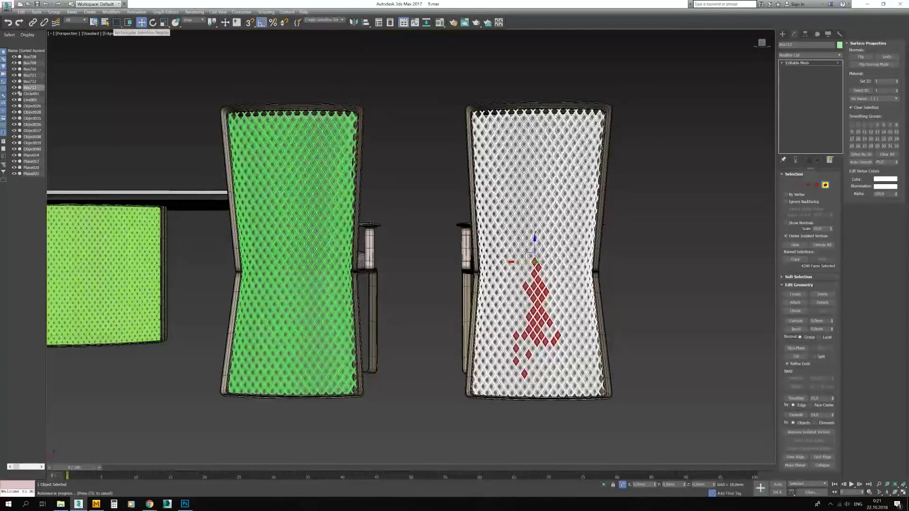
left_click(542, 274, "ctrl")
scroll(542, 273, "up", 3)
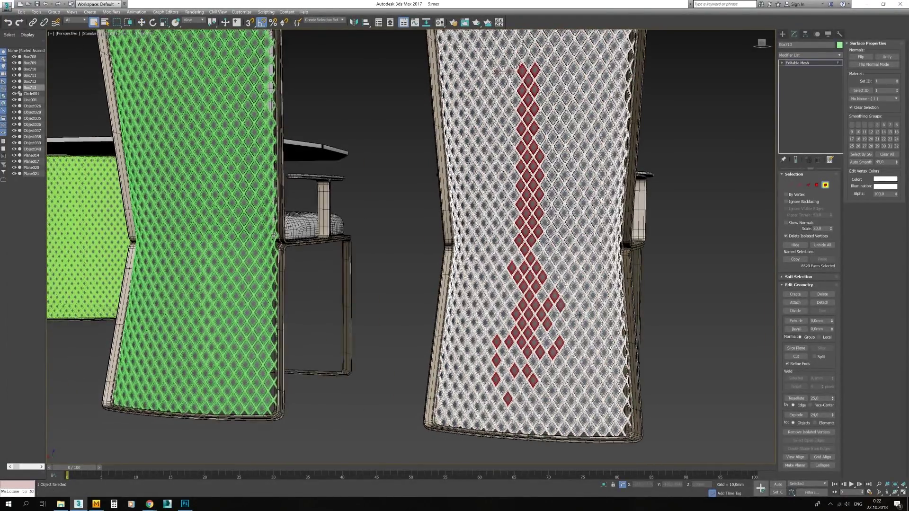
left_click(573, 340, "ctrl")
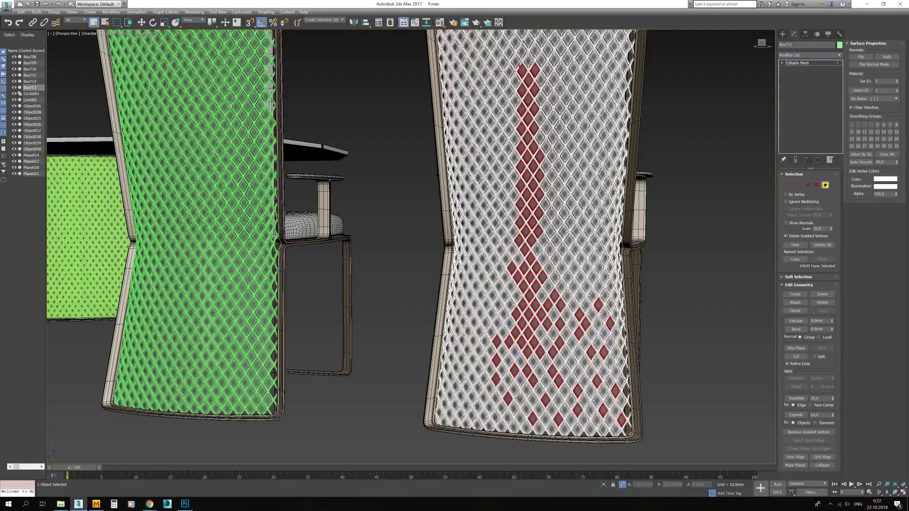
middle_click_drag(507, 380, 483, 364, "alt")
left_click(492, 314, "ctrl")
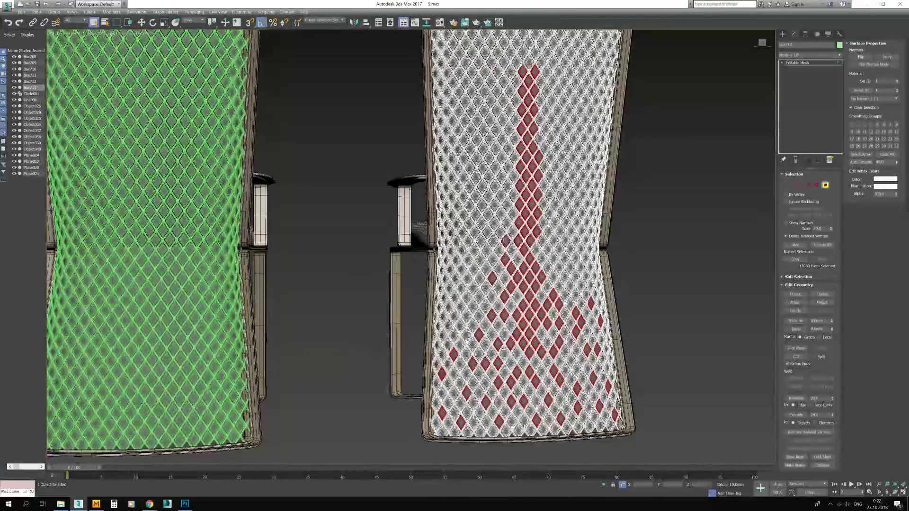
middle_click_drag(553, 265, 544, 269, "alt")
left_click(544, 270, "ctrl")
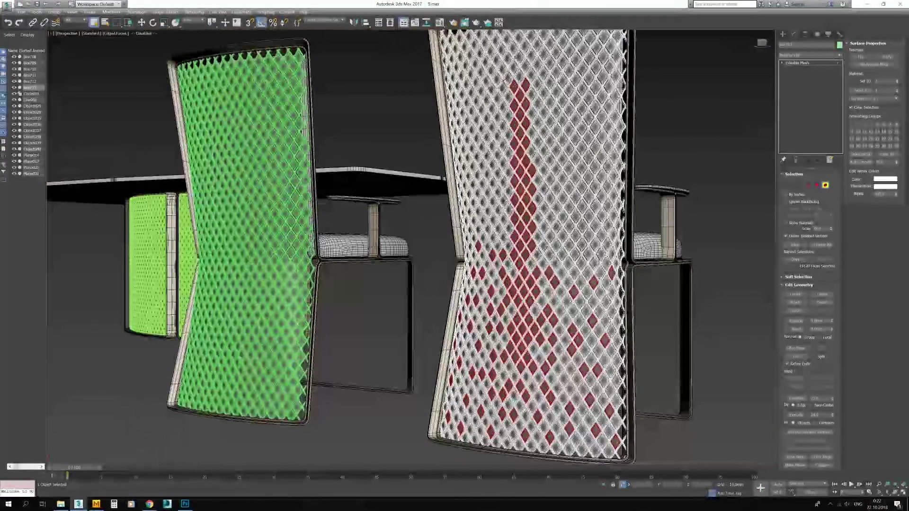
Add more diamond cells across the chair back to the hole selection
middle_click_drag(544, 228, 570, 306, "alt")
left_click(570, 305, "ctrl")
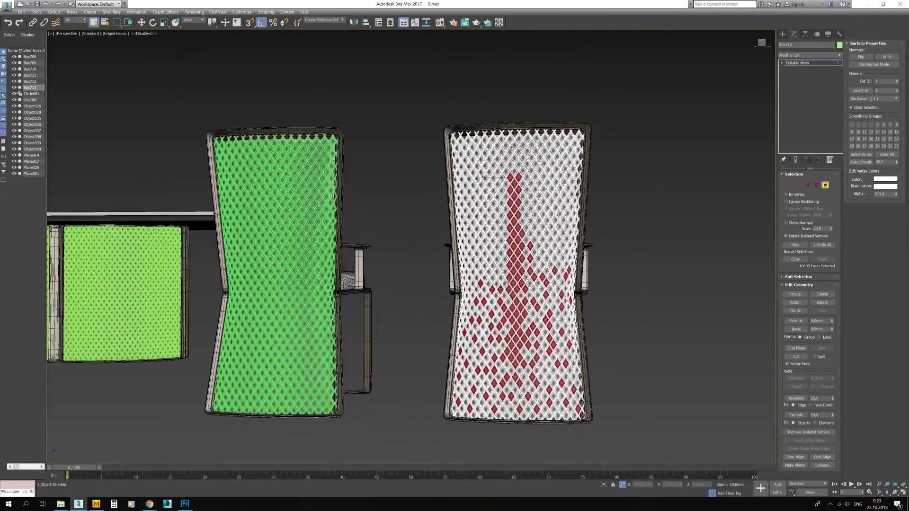
middle_click_drag(483, 267, 463, 297, "alt")
left_click(457, 284, "ctrl")
scroll(456, 251, "up", 3)
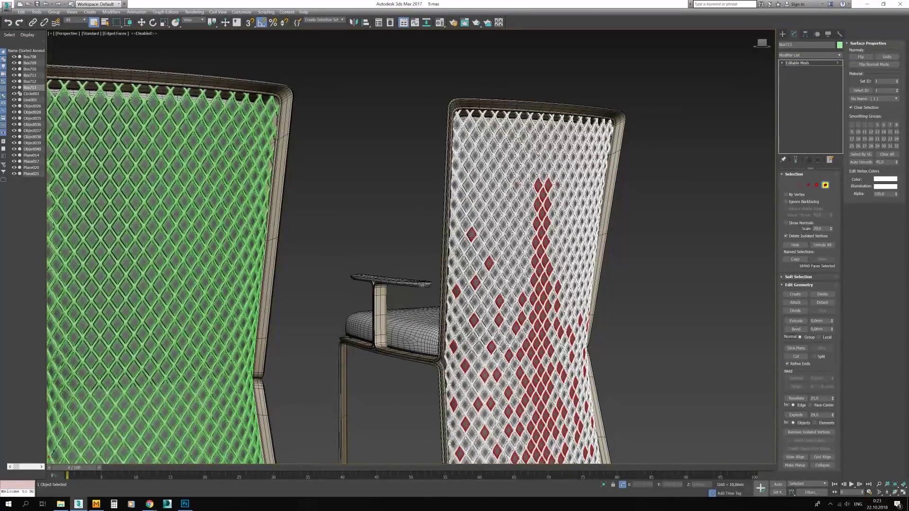
middle_click_drag(520, 184, 499, 150, "alt")
left_click(499, 151, "ctrl")
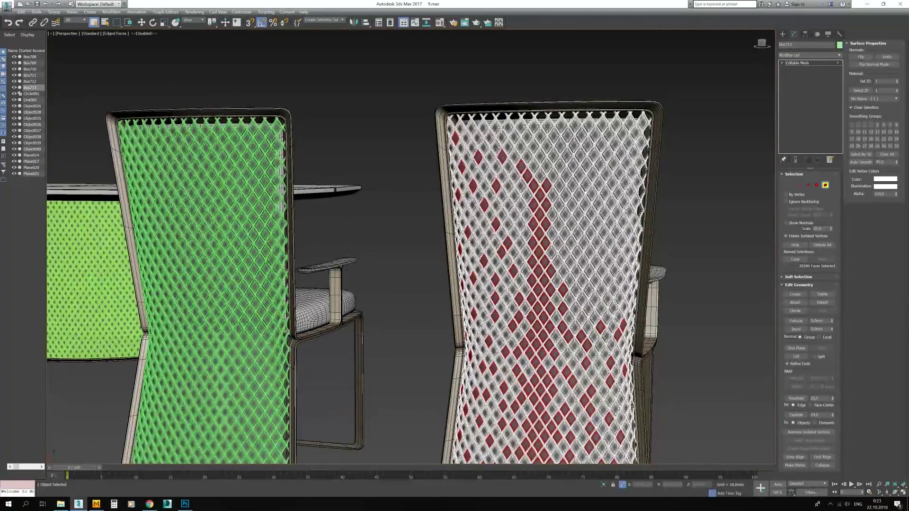
left_click(581, 235, "ctrl")
middle_click_drag(581, 234, 621, 308, "alt")
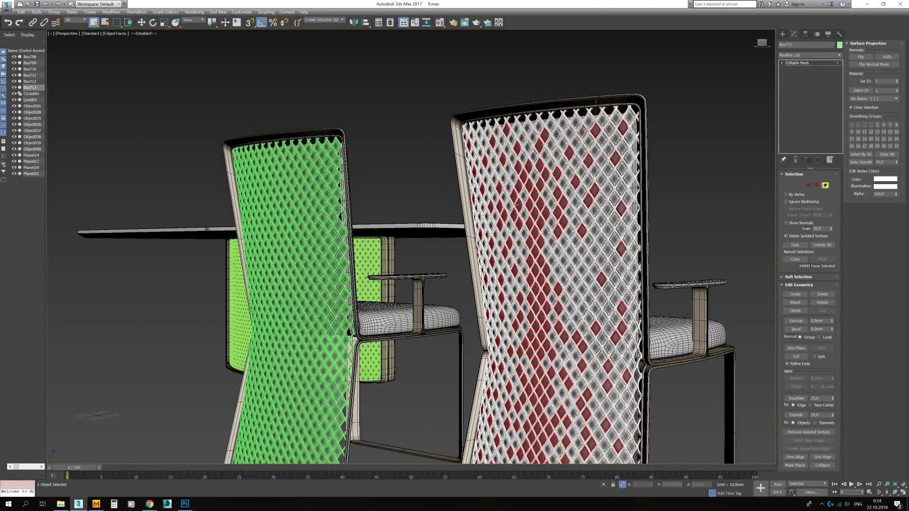
left_click(563, 142, "ctrl")
mouse_move(517, 205)
middle_mouse_down("alt")
mouse_move(563, 142)
mouse_move(598, 190)
mouse_move(442, 226)
mouse_move(528, 167)
middle_mouse_up("alt")
left_click(598, 189, "ctrl")
left_click(528, 166, "ctrl")
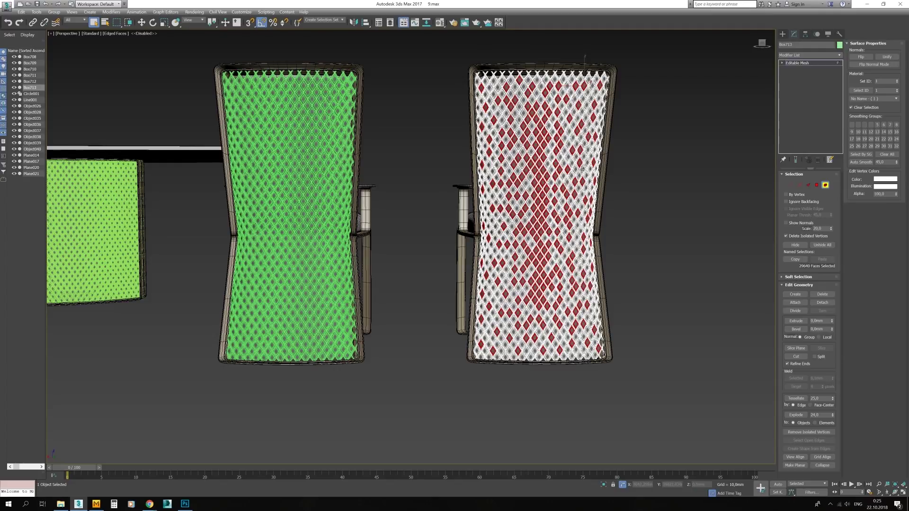
Delete the selected diamonds to punch holes, then hide edged faces
key("Delete")
left_click(614, 155)
key("F4")
middle_click_drag(614, 155, 568, 166, "alt")
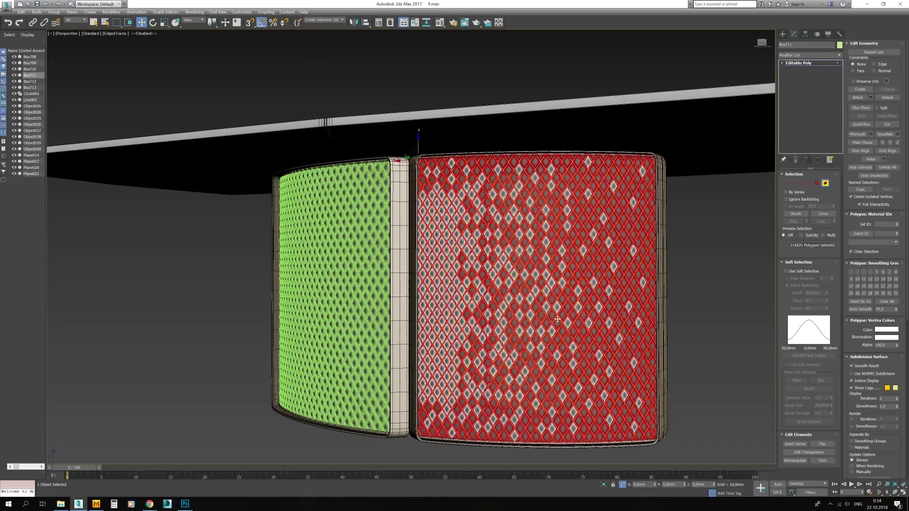
Delete the selected base-panel diamonds, exit polygon mode and hide edged faces
key("Delete")
key("4")
key("F4")
middle_click_drag(461, 308, 469, 307, "alt")
scroll(473, 306, "down", 2)
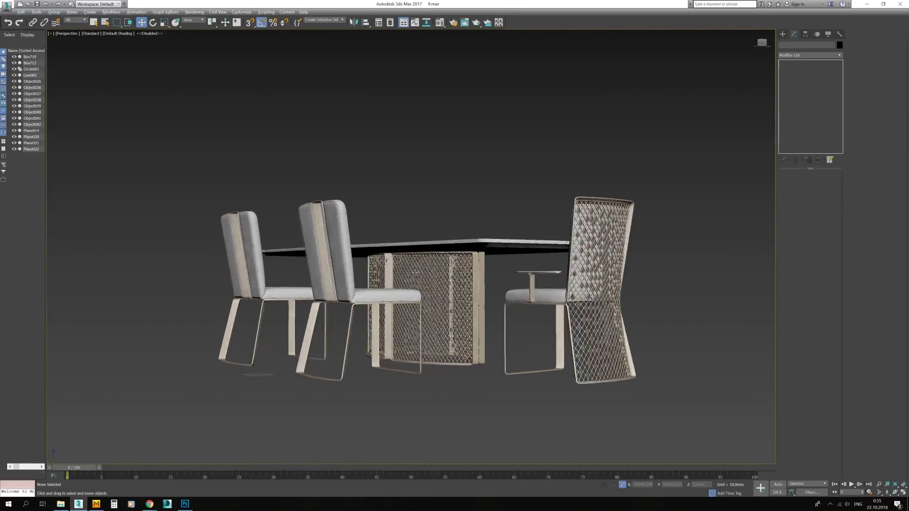
Orbit around the dining set and select the right-hand chair
middle_click_drag(434, 279, 486, 360, "alt")
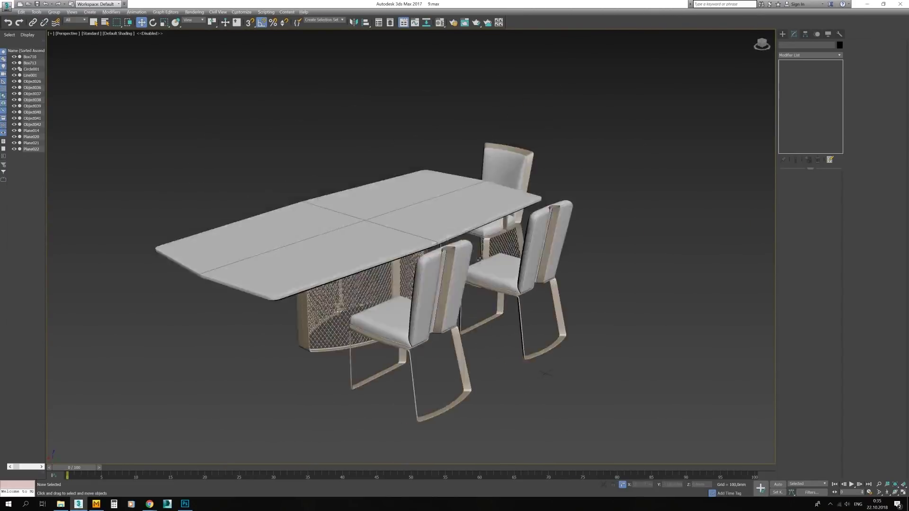
left_click(486, 360)
middle_click_drag(486, 360, 568, 284, "alt")
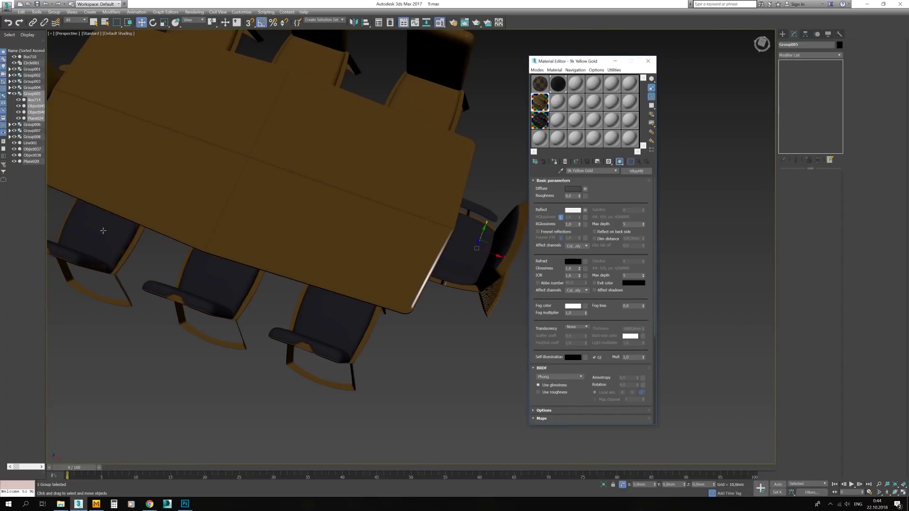
Select the chair back's diamond mesh as whole elements
middle_click_drag(103, 230, 375, 118, "alt")
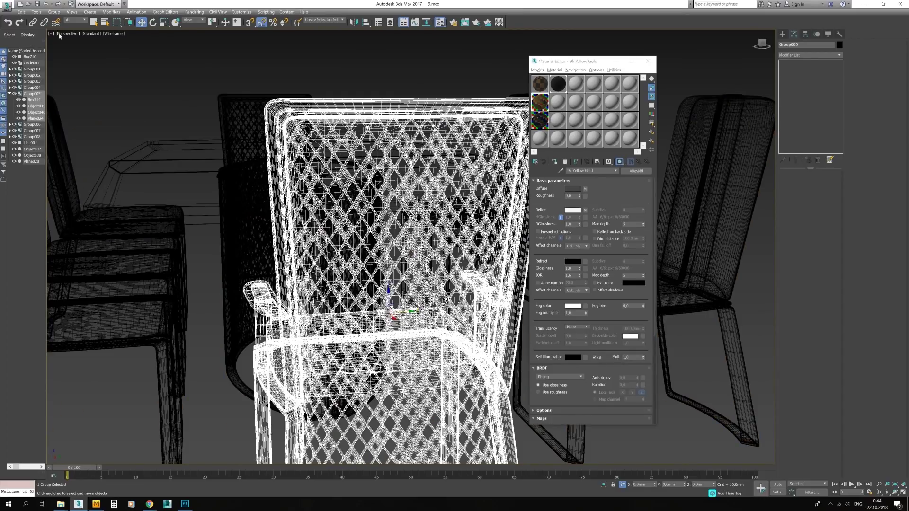
key("F4")
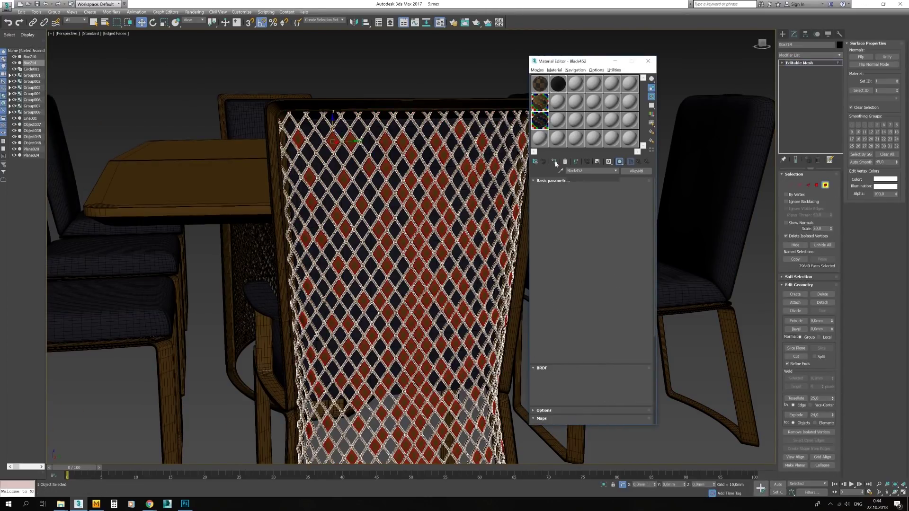
scroll(368, 154, "up", 5)
left_click(390, 187)
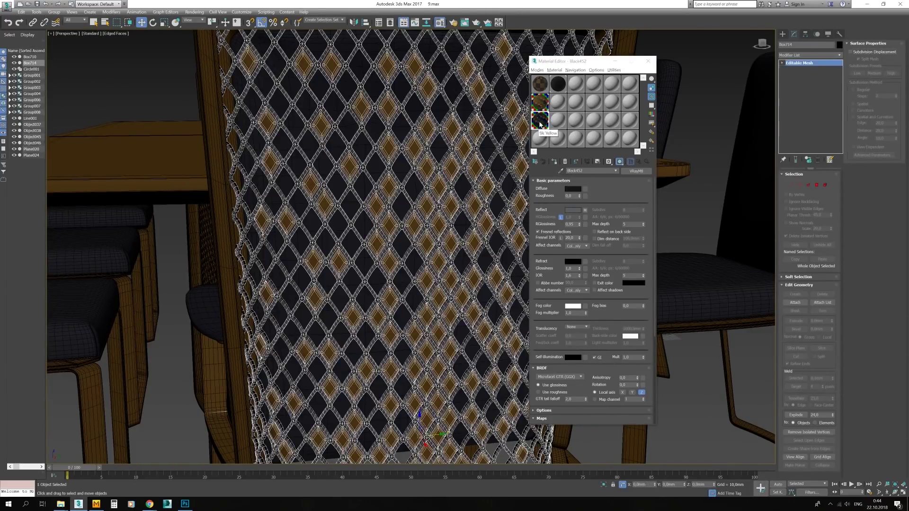
left_click(825, 185)
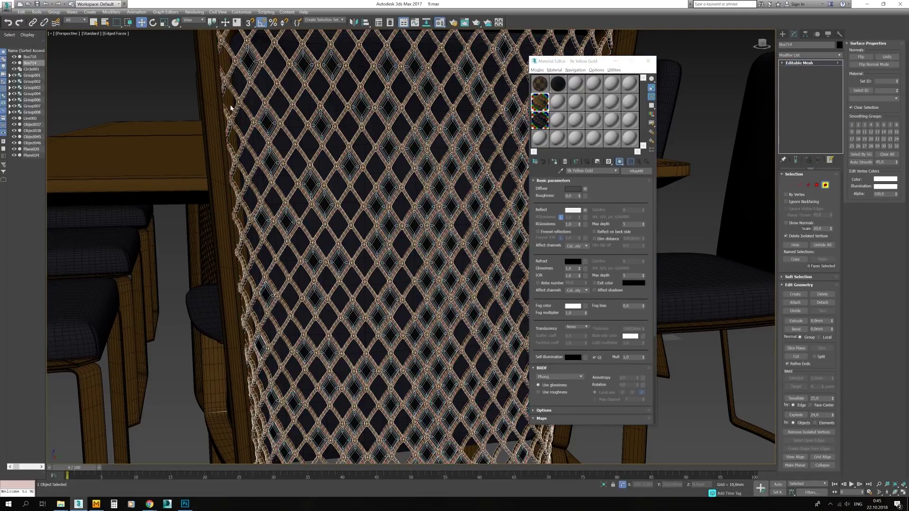
key("F4")
scroll(270, 188, "down", 5)
key("5")
Group the selected armchair parts into one group
left_click(54, 12)
left_click(64, 20)
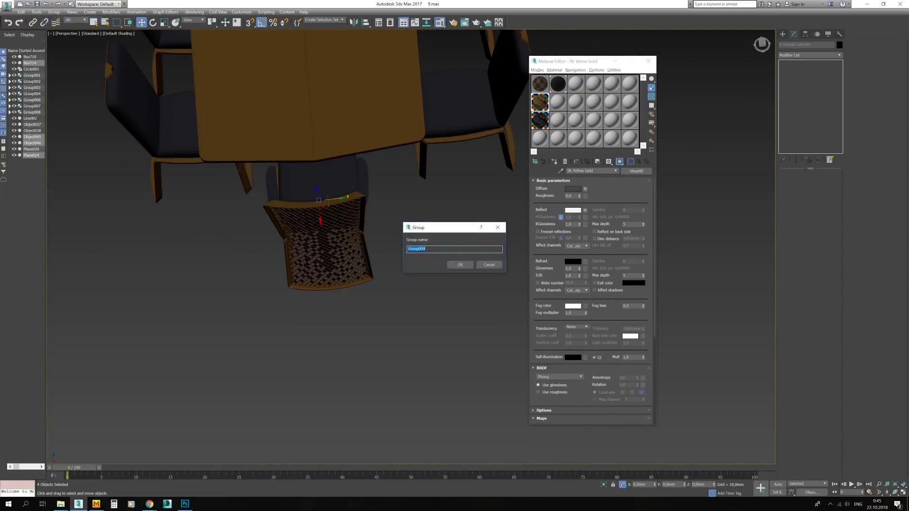
key("Return")
key("alt+w")
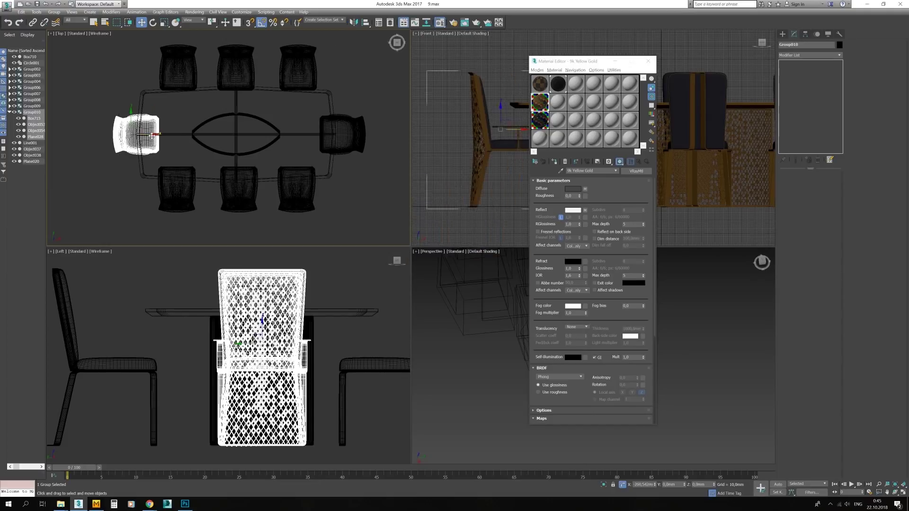
Apply the Yellow Gold material to the oval base piece and red mesh
left_click(235, 154)
middle_click_drag(457, 343, 465, 377)
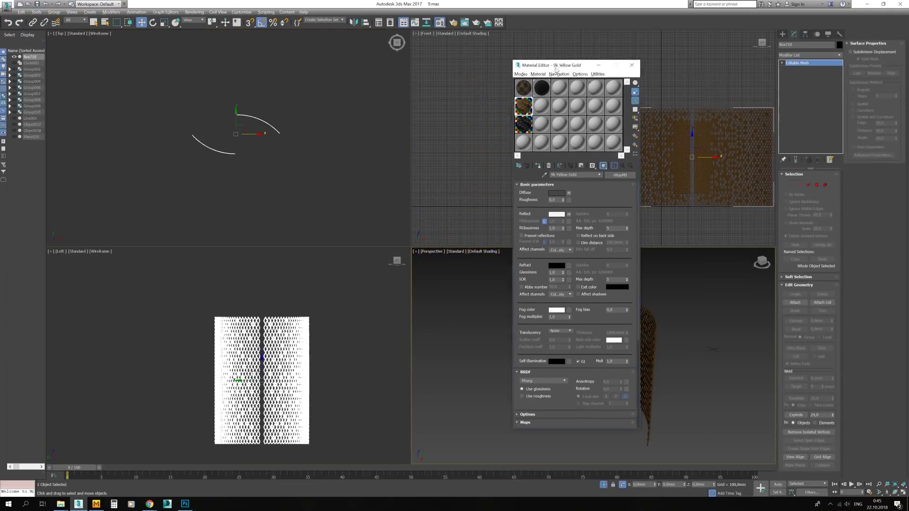
left_click(404, 190)
left_click(606, 321)
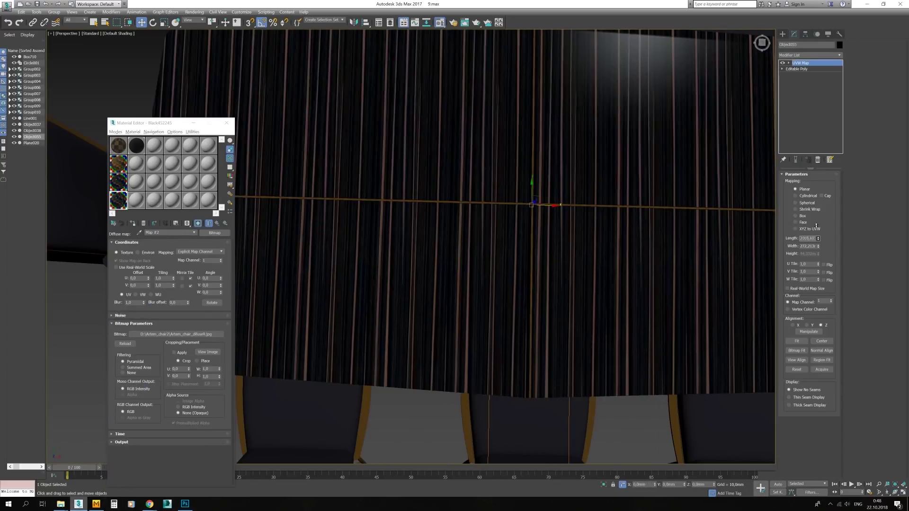
Rotate the table top's UVW Map gizmo so the wood stripes run diagonally
scroll(488, 231, "down", 3)
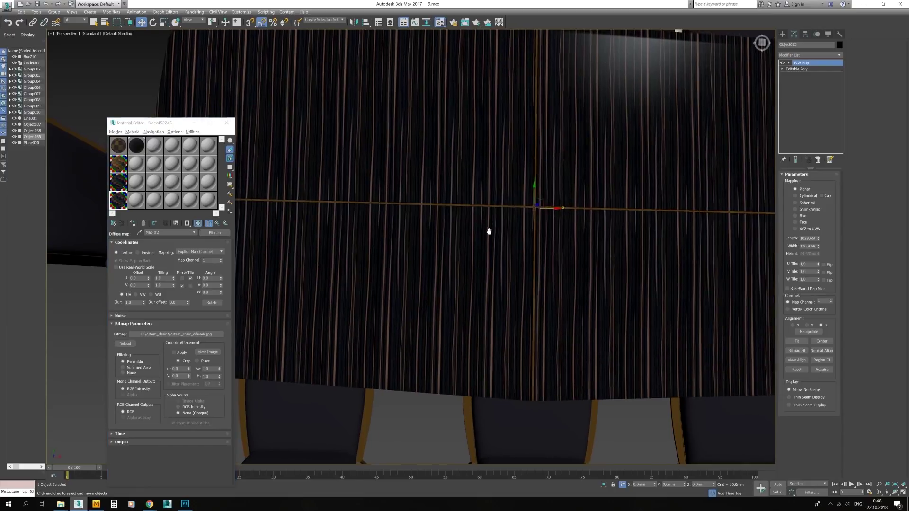
scroll(495, 229, "down", 3)
left_click(761, 43)
left_click_drag(519, 219, 526, 223)
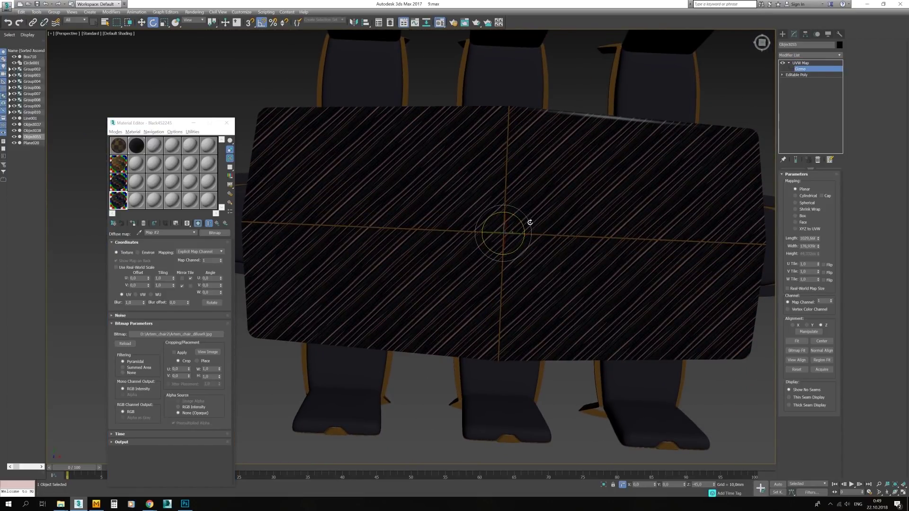
right_click(801, 63)
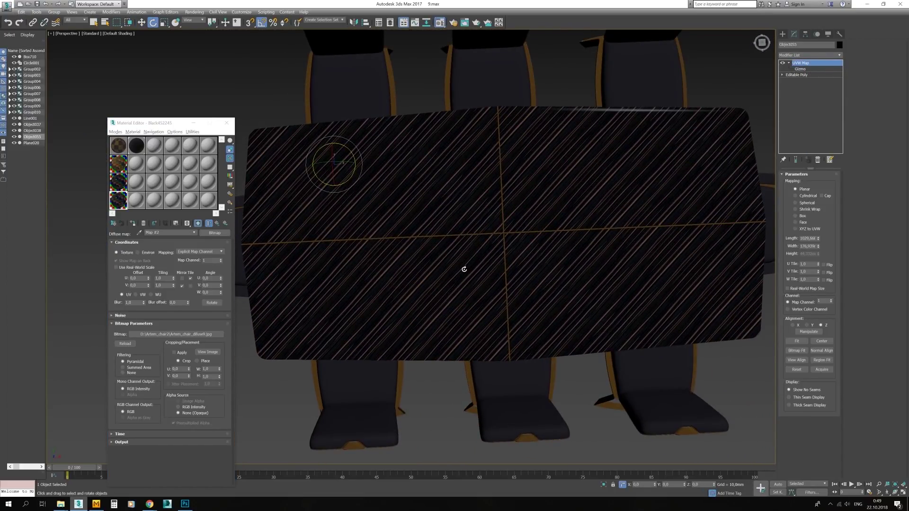
Convert the table top to an Editable Poly
right_click(464, 276)
left_click(501, 288)
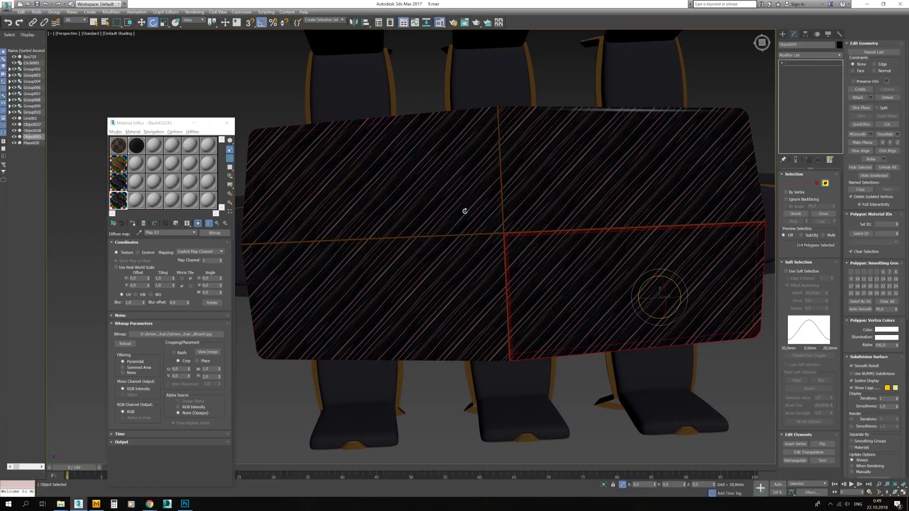
right_click(548, 237)
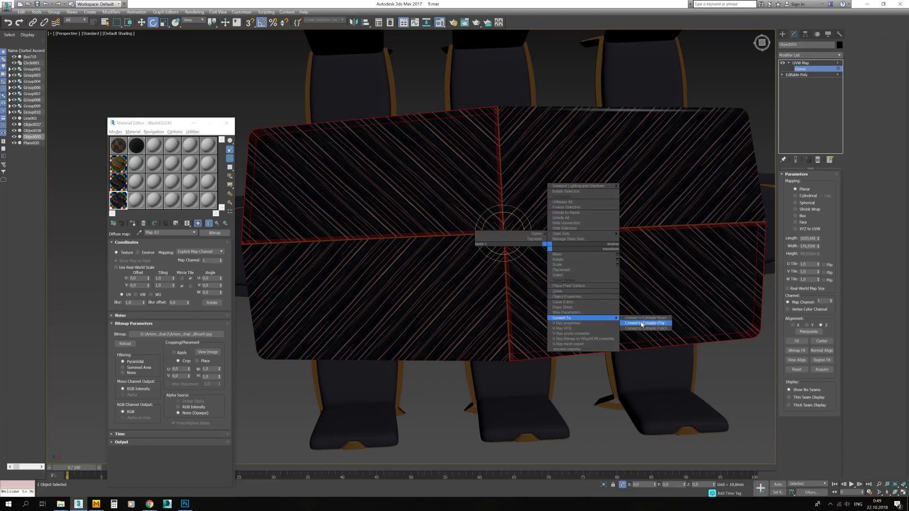
left_click(627, 321)
key("alt+w")
Select table top polygons and reassign the Black452 material's diffuse map
key("4")
scroll(594, 303, "up", 5)
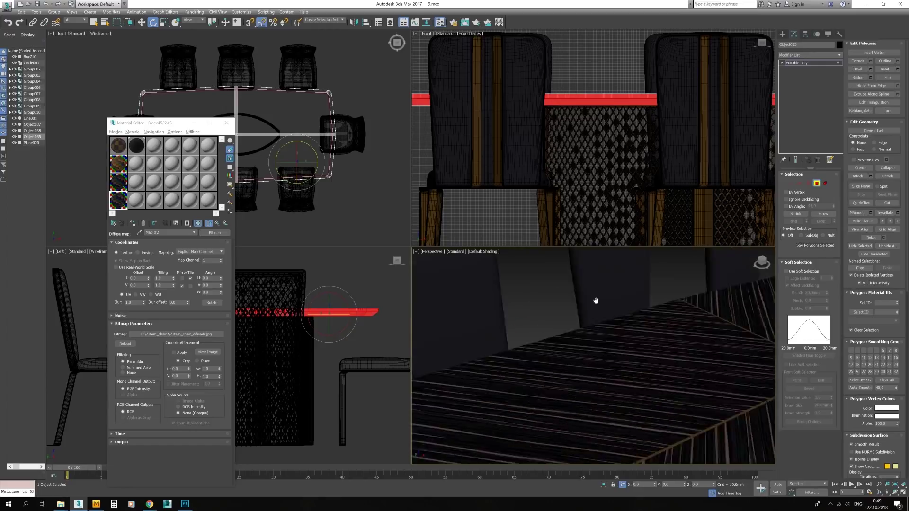
middle_click_drag(594, 303, 568, 254)
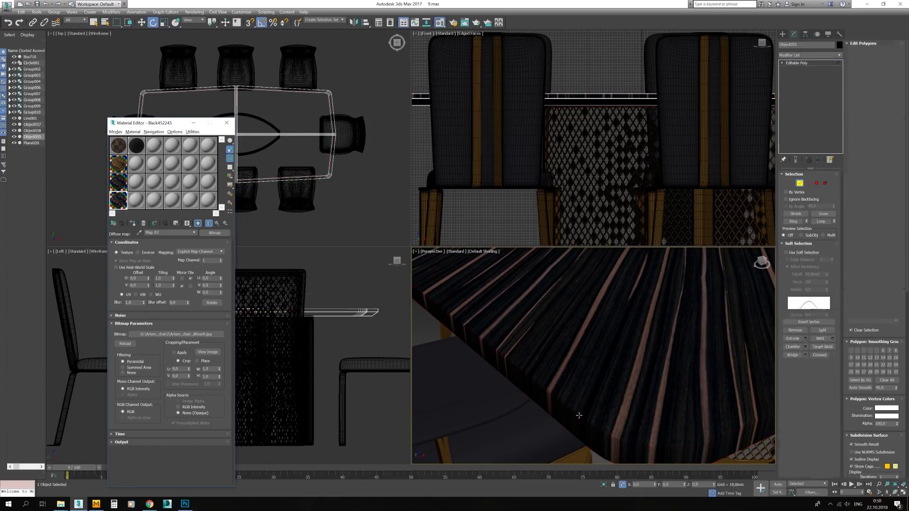
left_click(663, 305, "ctrl")
key("F3")
left_click(133, 224)
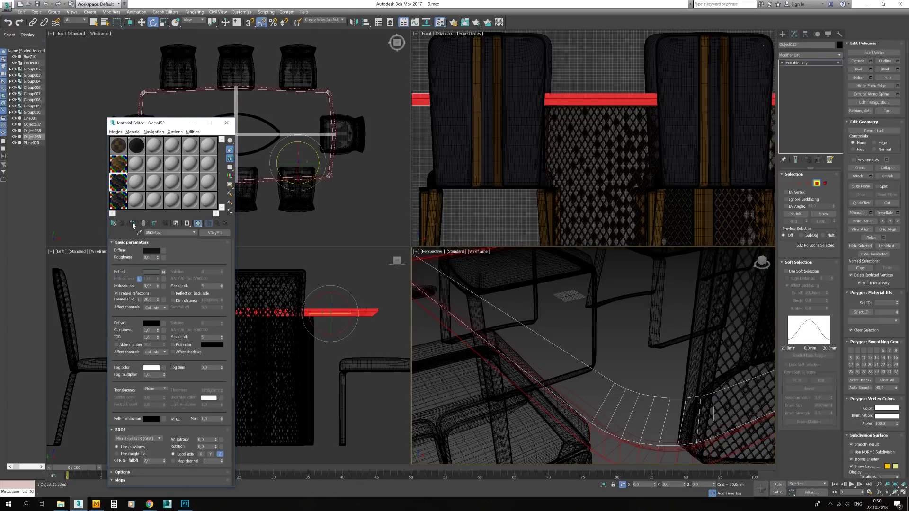
key("F3")
left_click(255, 241)
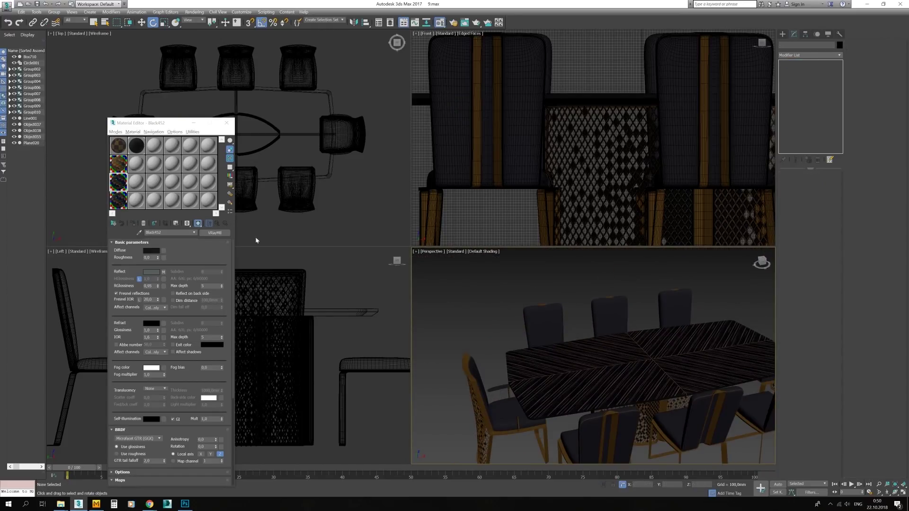
scroll(142, 403, "down", 3)
left_click(116, 408)
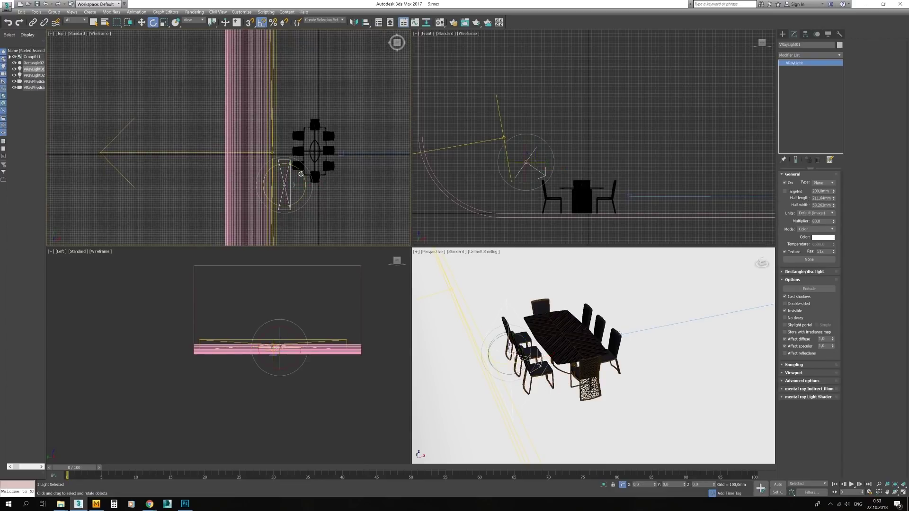
Clone the VRay plane light and place the copy above the table
key("w")
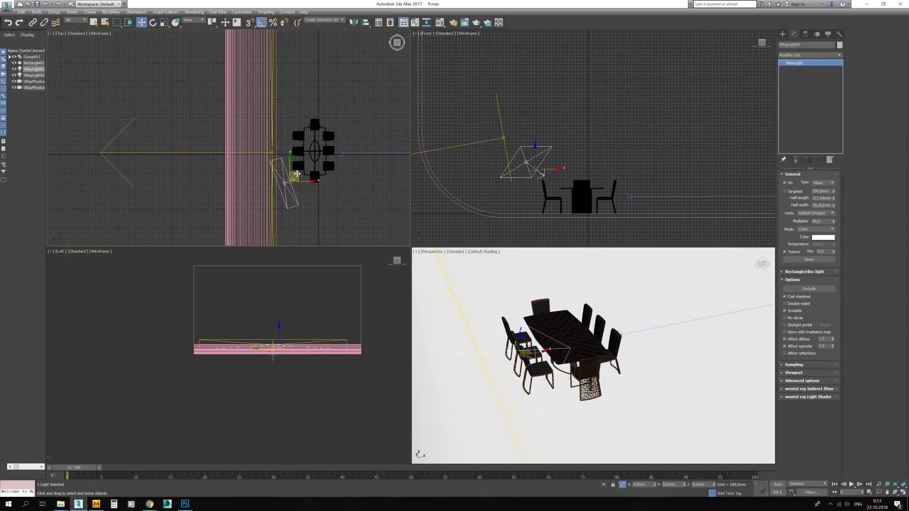
left_click_drag(301, 174, 324, 111, "shift")
key("Return")
middle_click_drag(324, 111, 311, 130)
View through VRayPhysicalCamera01 and maximize the camera view
left_click(756, 453)
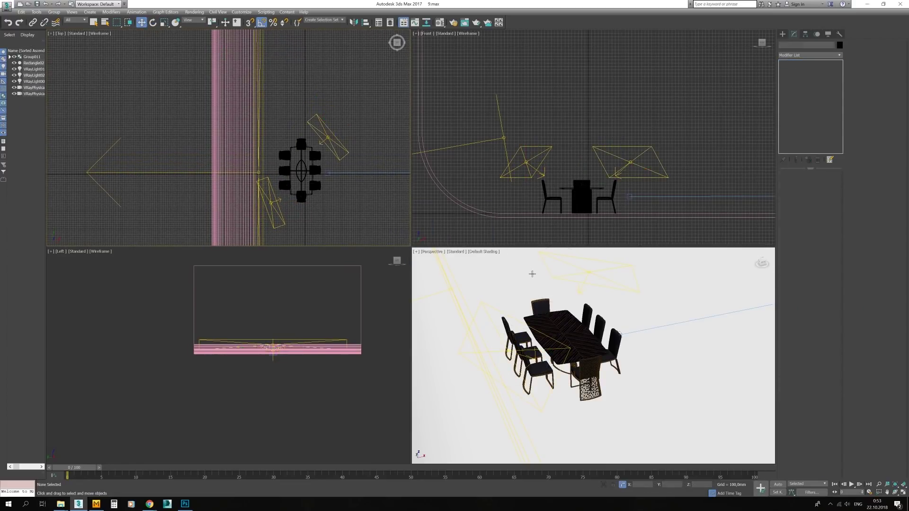
key("c")
scroll(755, 453, "down", 3)
key("alt+w")
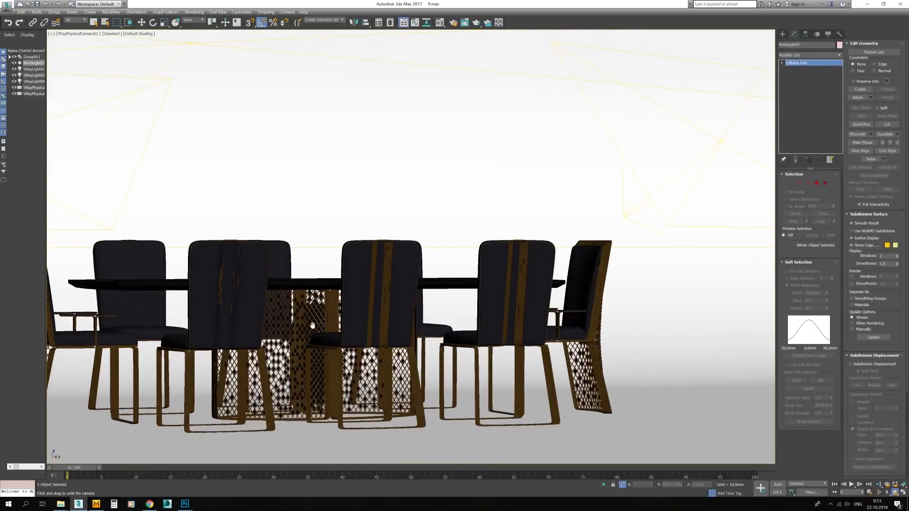